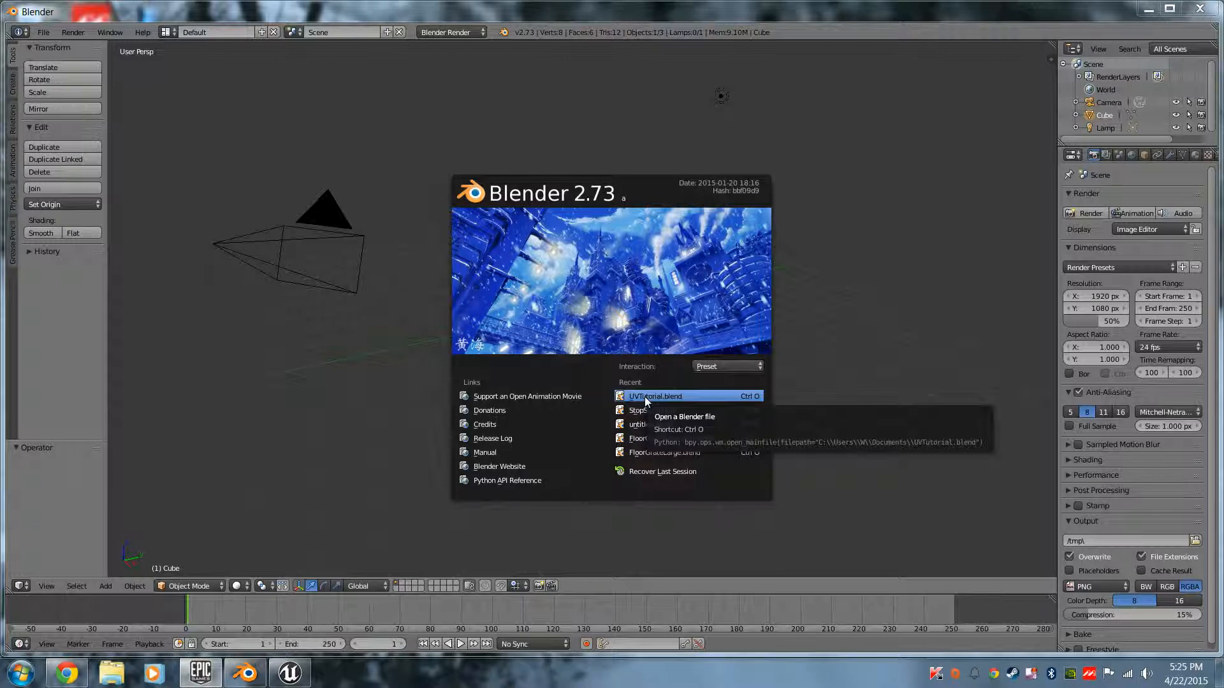
Step: Open the recent file UVTutorial.blend and switch the main area to the 3D view
{"action": "left_click", "coordinate": [644, 396]}
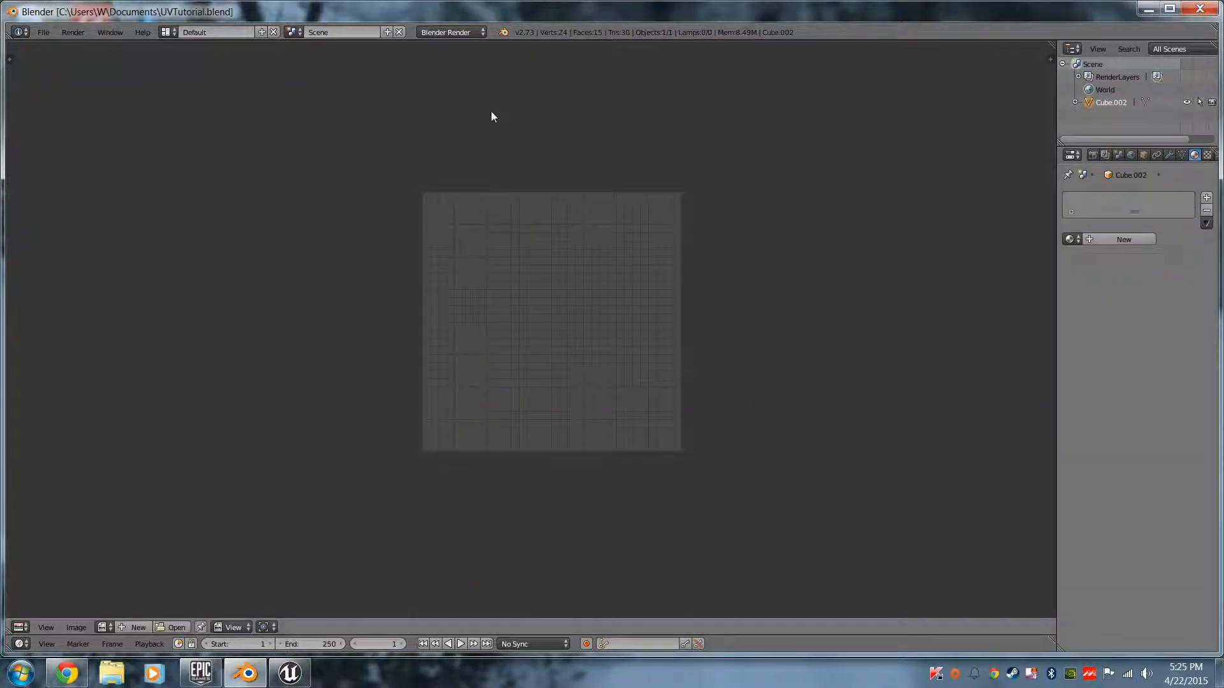
{"action": "key", "text": "shift+F5"}
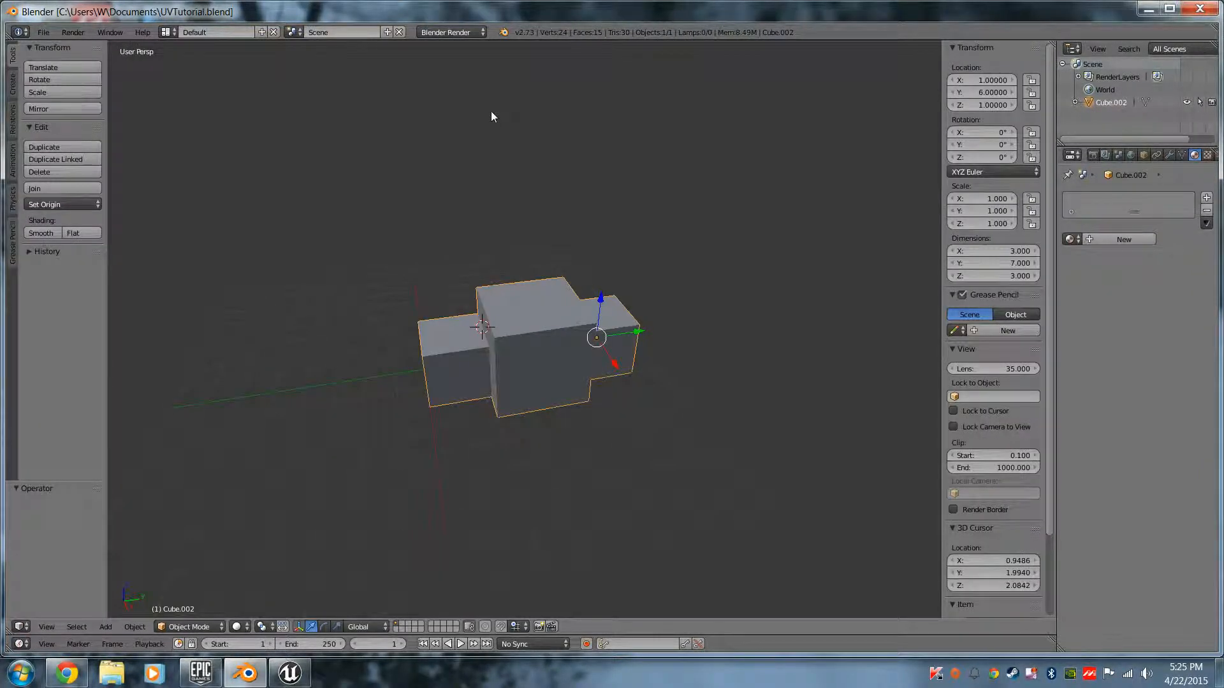
{"action": "right_click", "coordinate": [484, 356]}
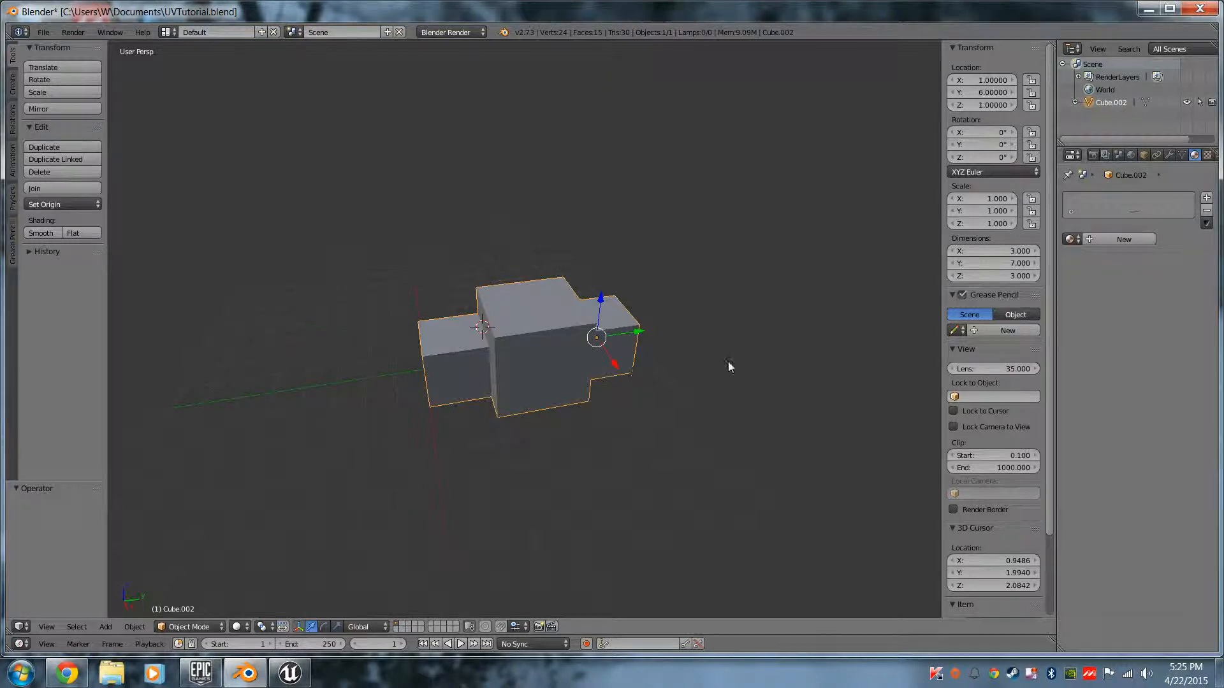
{"action": "middle_click_drag", "start_coordinate": [631, 377], "coordinate": [694, 389]}
Step: Delete the existing three-block model from the scene
{"action": "key", "text": "Tab"}
{"action": "middle_click_drag", "start_coordinate": [623, 399], "coordinate": [555, 375]}
{"action": "key", "text": "Tab"}
{"action": "key", "text": "x"}
{"action": "left_click", "coordinate": [560, 347]}
{"action": "left_click", "coordinate": [12, 92]}
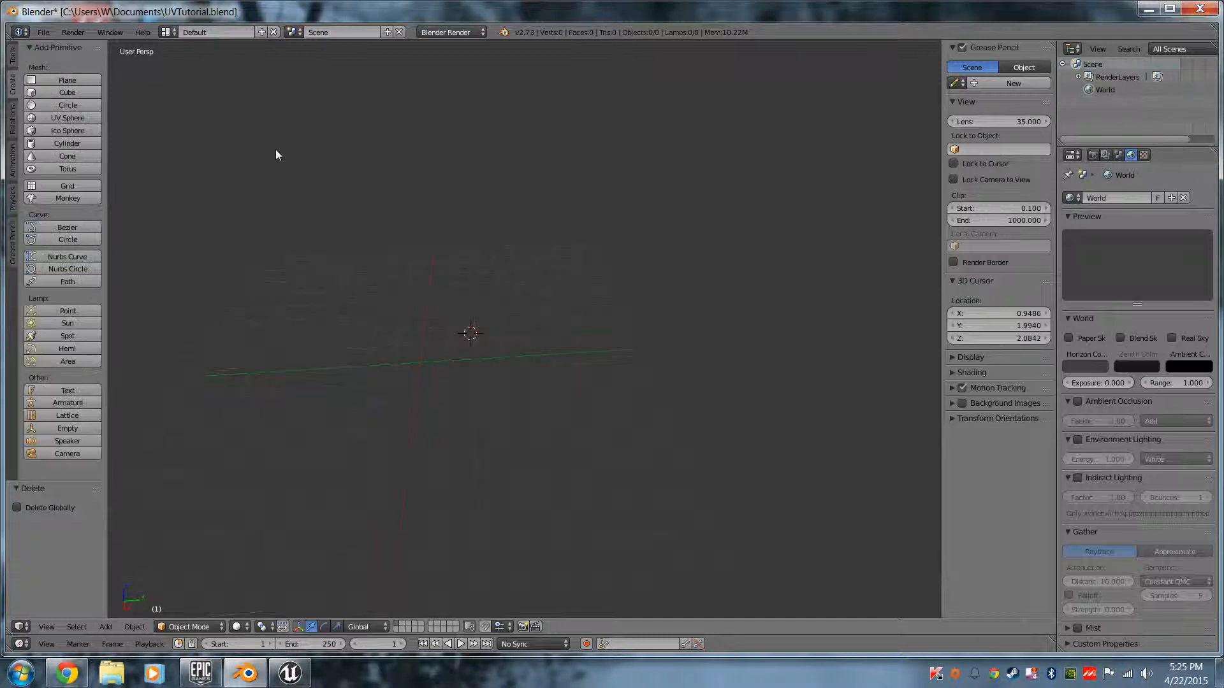
Step: Reload the start-up file and delete the default camera and lamp
{"action": "key", "text": "ctrl+n"}
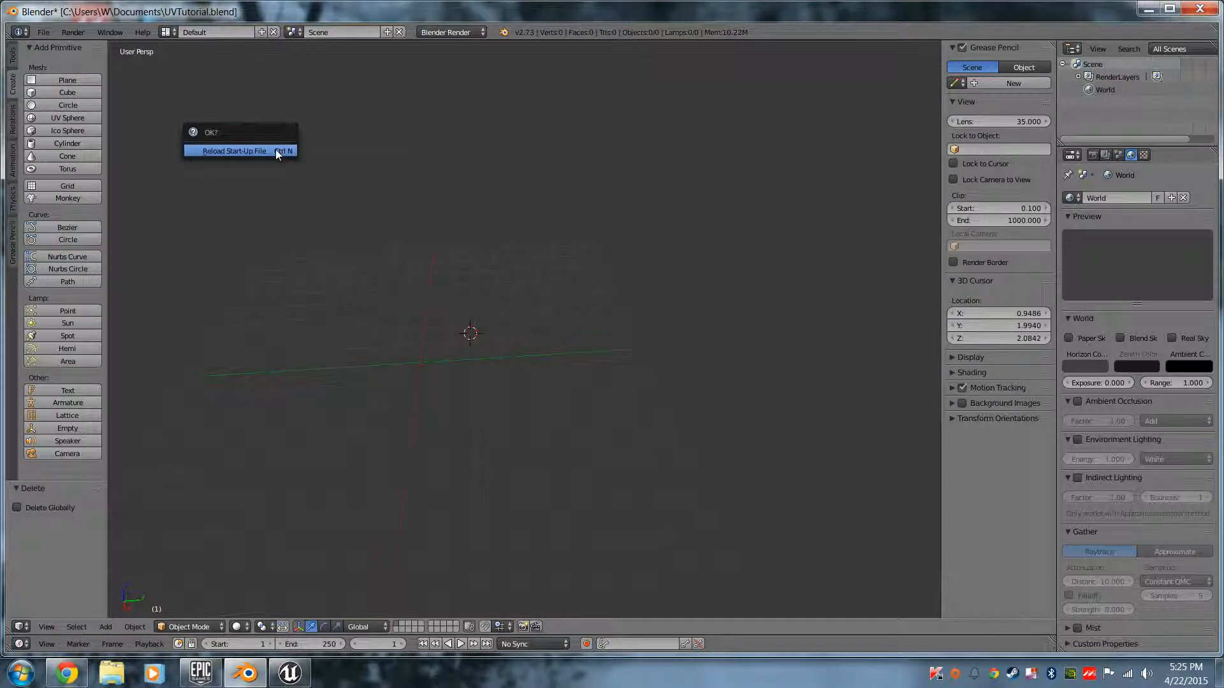
{"action": "left_click", "coordinate": [275, 151]}
{"action": "right_click", "coordinate": [331, 212]}
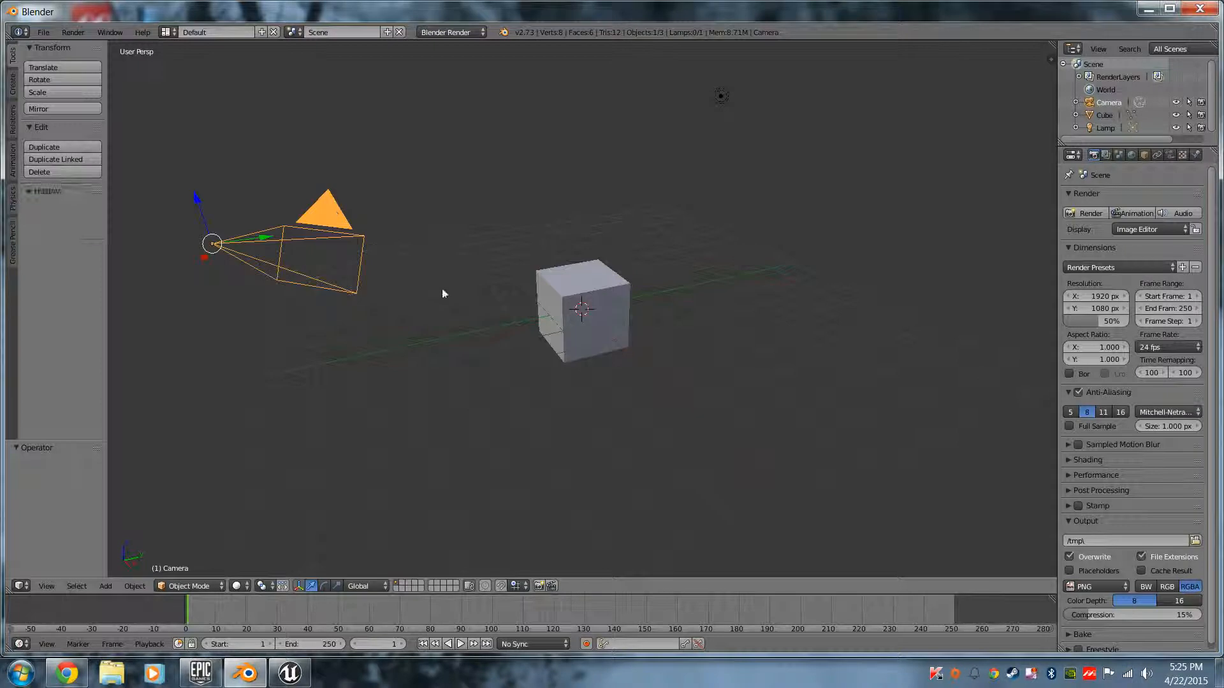
{"action": "key", "text": "x"}
{"action": "left_click", "coordinate": [442, 288]}
{"action": "middle_click_drag", "start_coordinate": [705, 262], "coordinate": [667, 213]}
{"action": "right_click", "coordinate": [657, 156]}
{"action": "key", "text": "x"}
{"action": "left_click", "coordinate": [657, 154]}
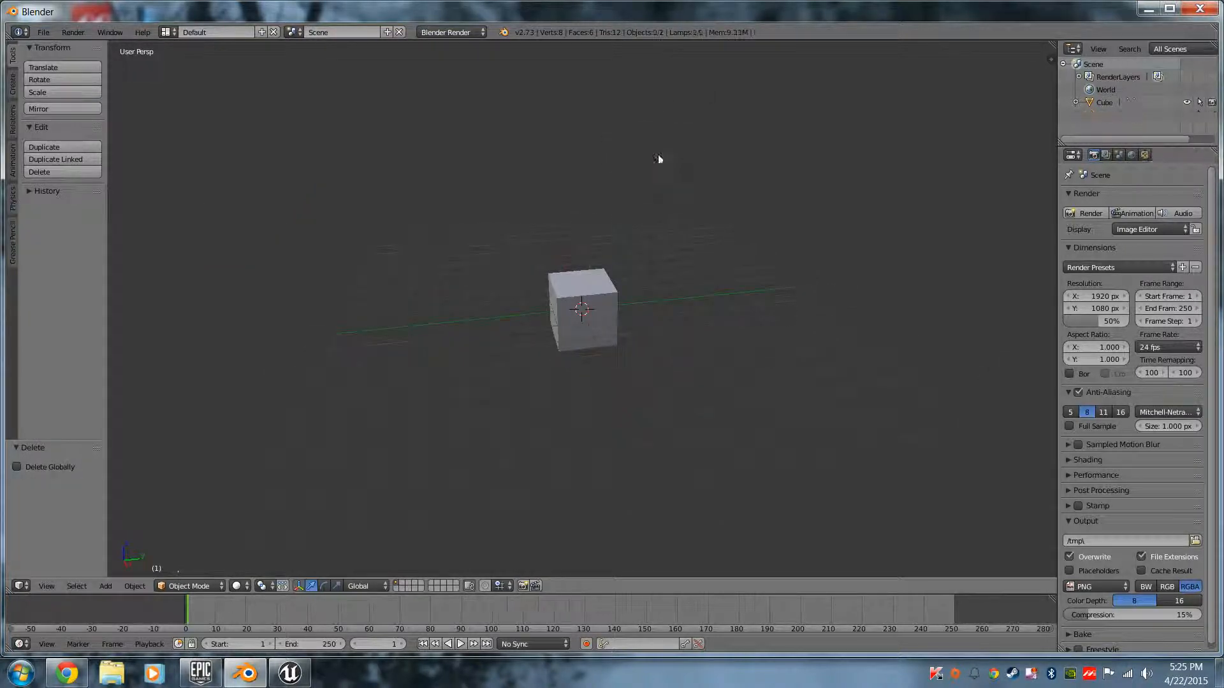
Step: Set the default cube's location to X 1, Y 1, Z 1
{"action": "middle_click_drag", "start_coordinate": [583, 364], "coordinate": [711, 433]}
{"action": "right_click", "coordinate": [595, 305]}
{"action": "key", "text": "n"}
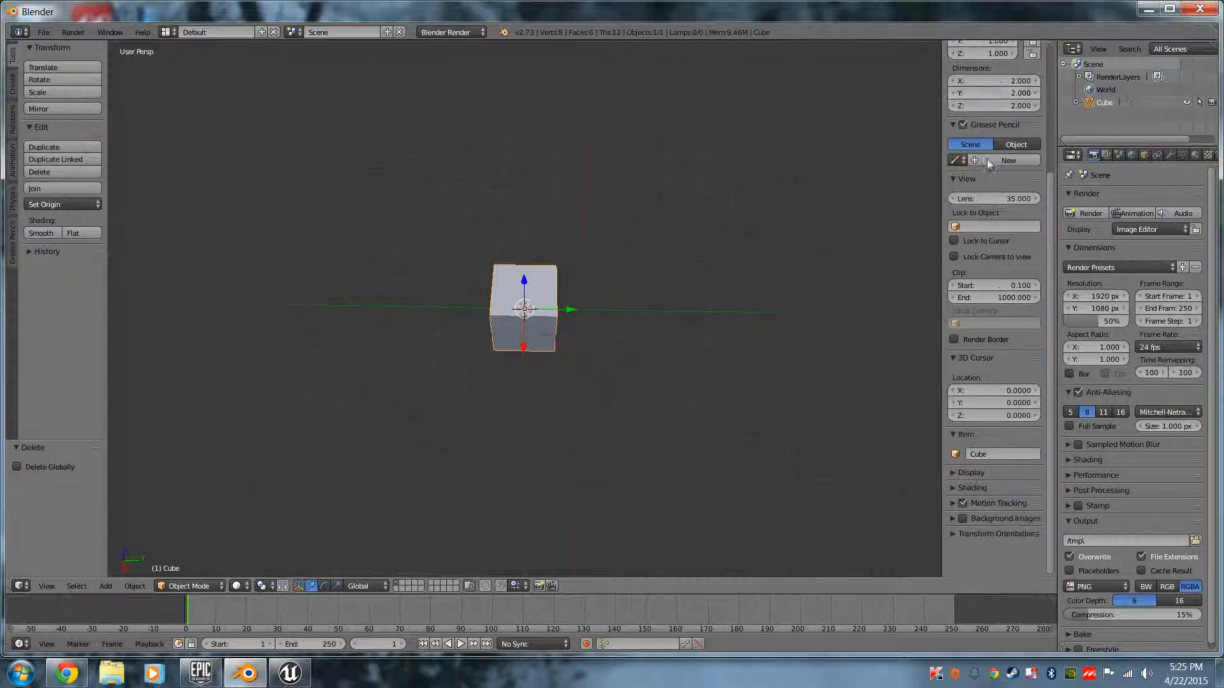
{"action": "scroll", "coordinate": [997, 92], "scroll_direction": "up", "scroll_amount": 5}
{"action": "left_click", "coordinate": [992, 79]}
{"action": "key", "text": "Tab"}
{"action": "key", "text": "shift+Tab"}
{"action": "type", "text": "1"}
{"action": "key", "text": "Tab"}
{"action": "type", "text": "1"}
{"action": "key", "text": "Tab"}
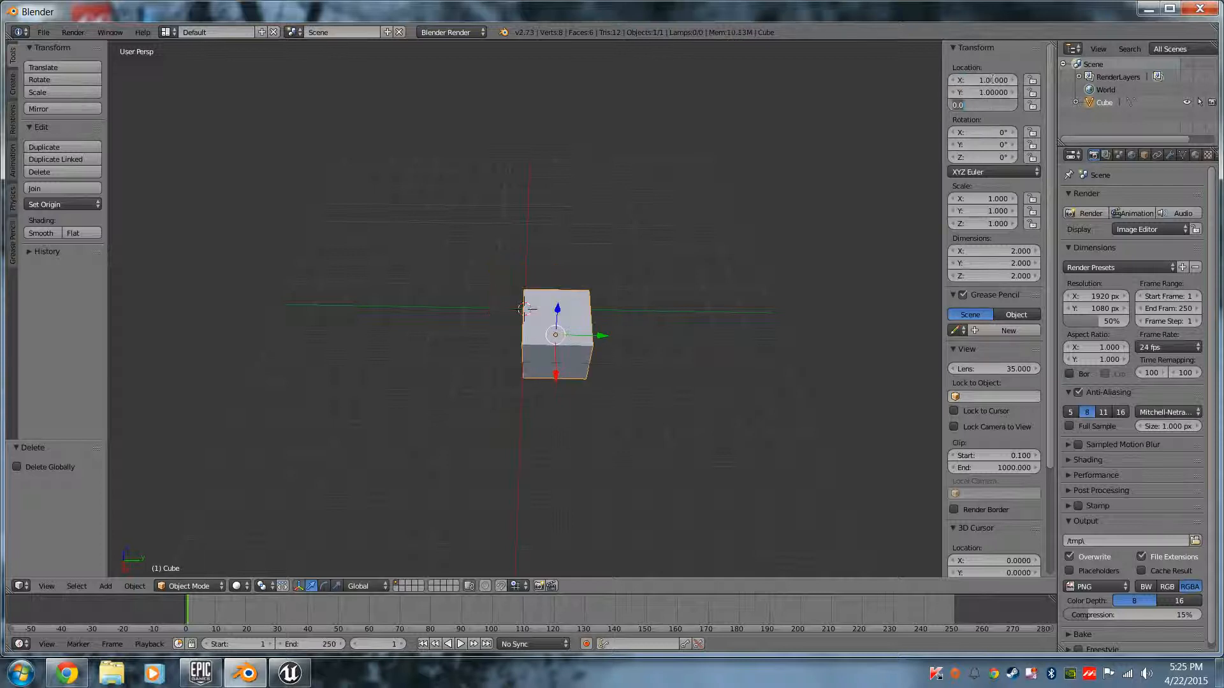
{"action": "type", "text": "1"}
{"action": "key", "text": "Tab"}
{"action": "key", "text": "Return"}
{"action": "middle_click_drag", "start_coordinate": [743, 296], "coordinate": [579, 316]}
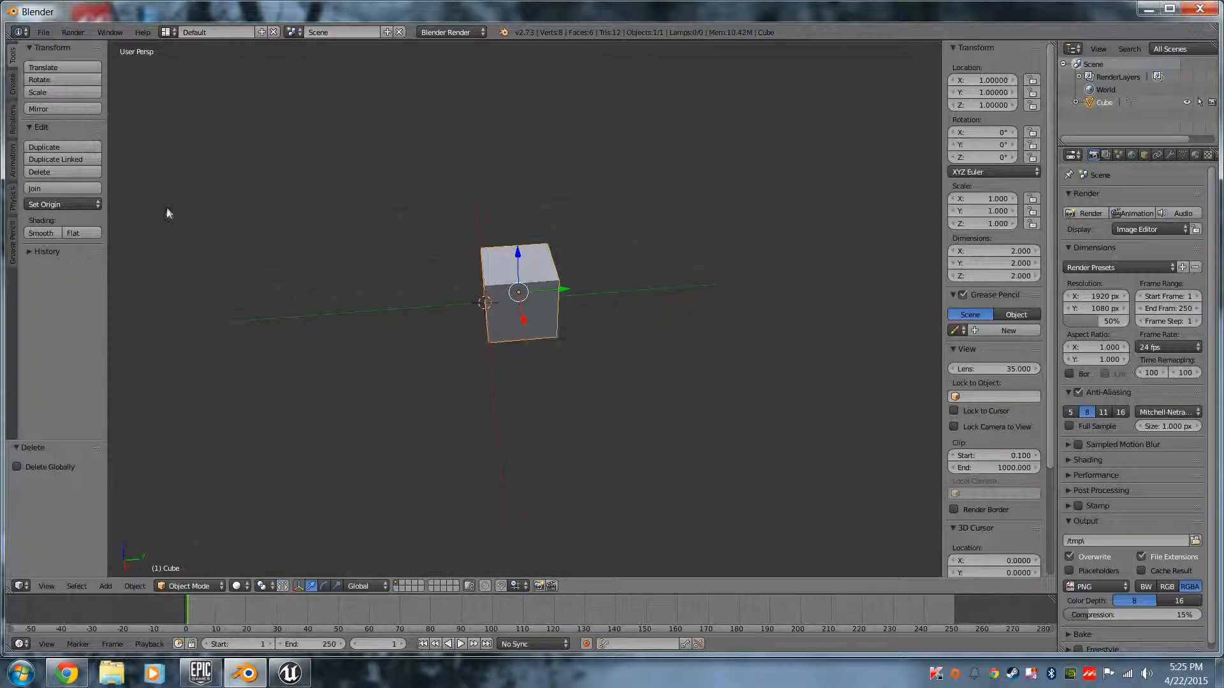
Step: Place the 3D cursor at X 1.5, Y 2.5, Z 2.5
{"action": "left_click", "coordinate": [13, 86]}
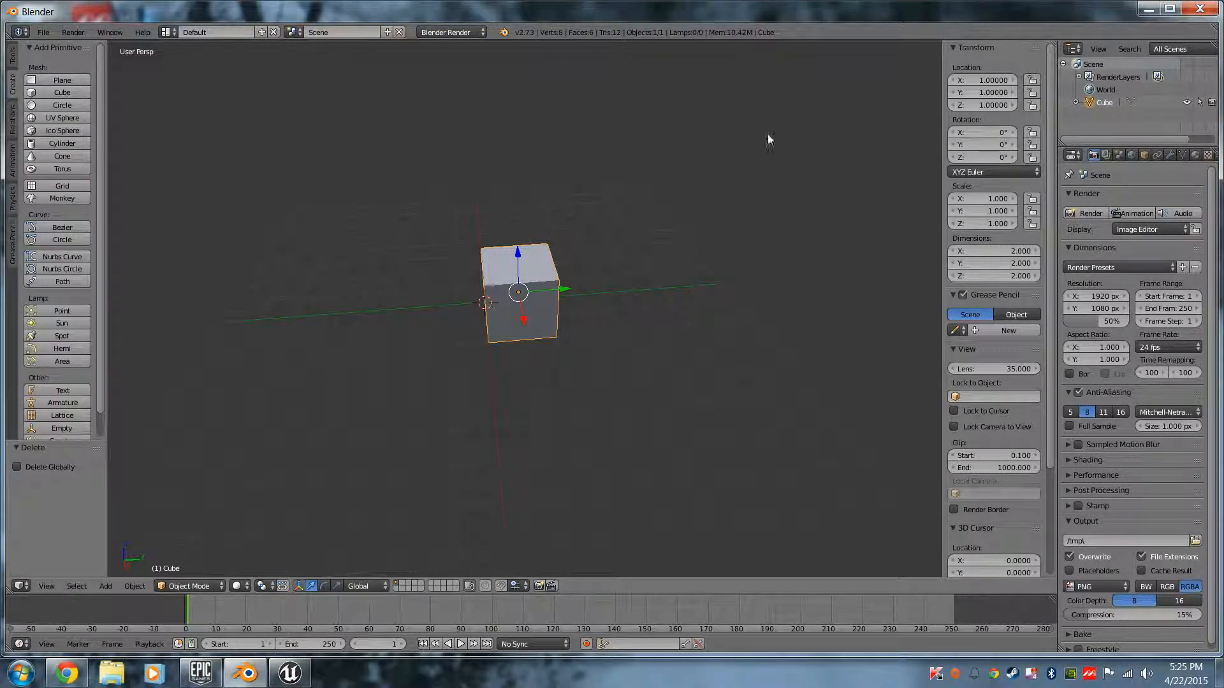
{"action": "scroll", "coordinate": [1009, 507], "scroll_direction": "down", "scroll_amount": 5}
{"action": "left_click", "coordinate": [994, 426]}
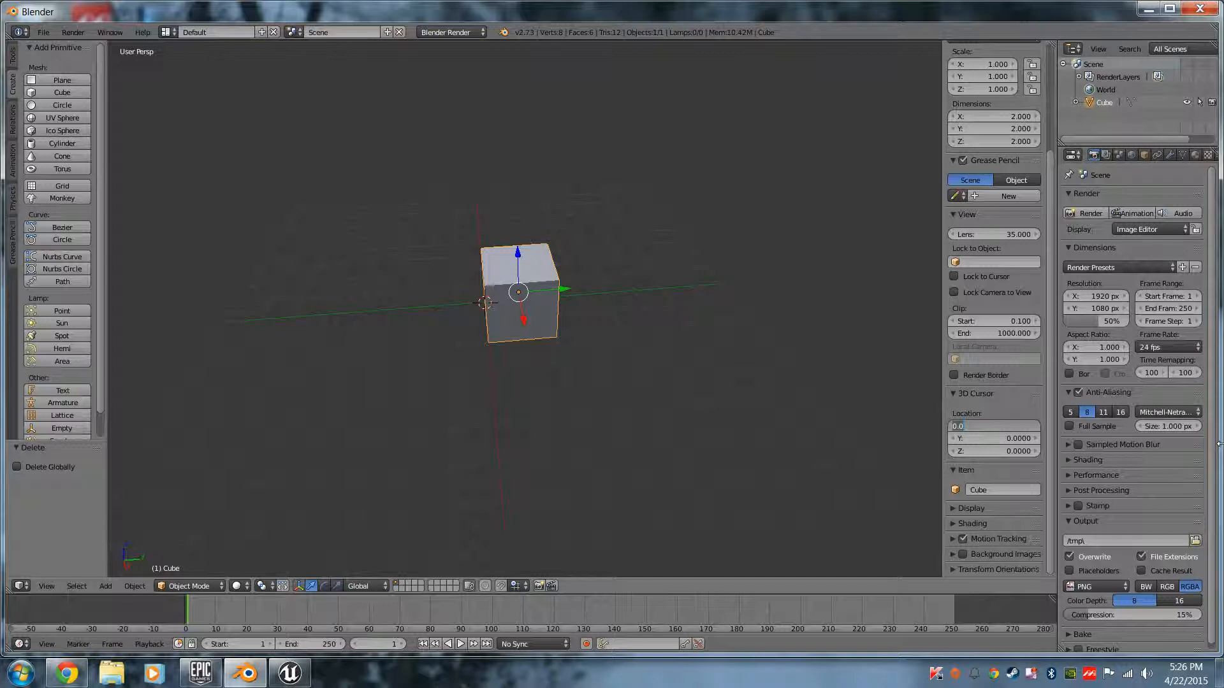
{"action": "type", "text": "1.5"}
{"action": "key", "text": "Tab"}
{"action": "type", "text": "2.5"}
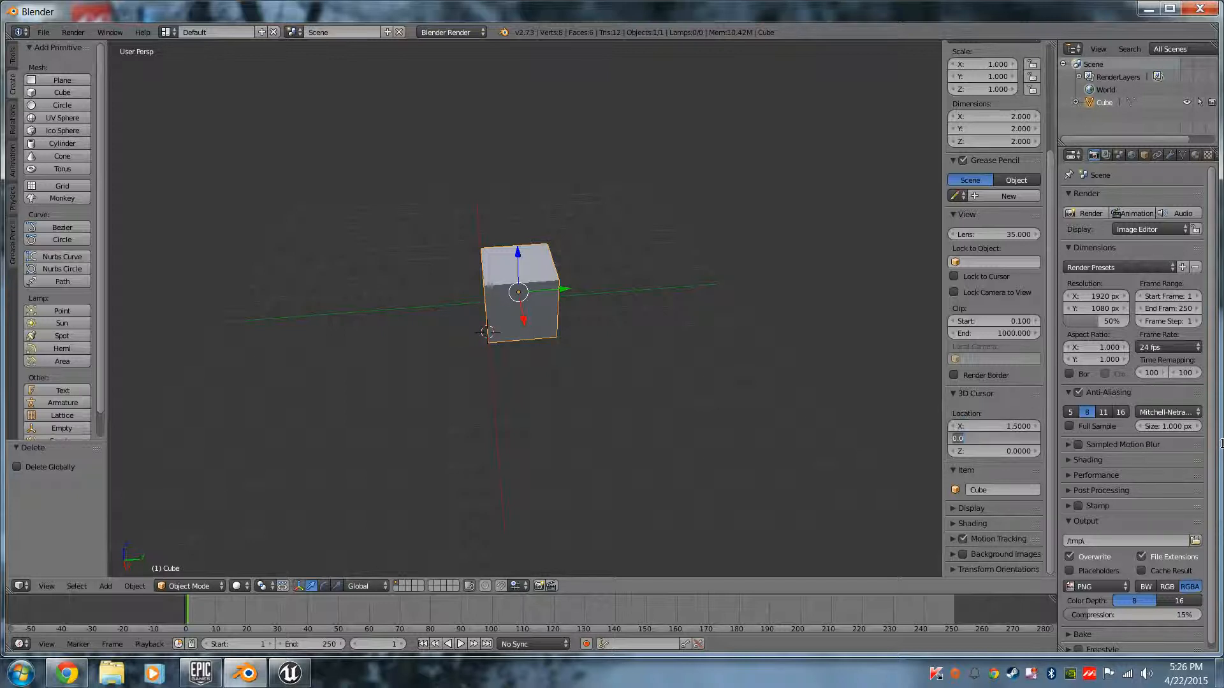
{"action": "key", "text": "Tab"}
{"action": "type", "text": "2.5"}
{"action": "key", "text": "Return"}
{"action": "middle_click_drag", "start_coordinate": [848, 384], "coordinate": [835, 418]}
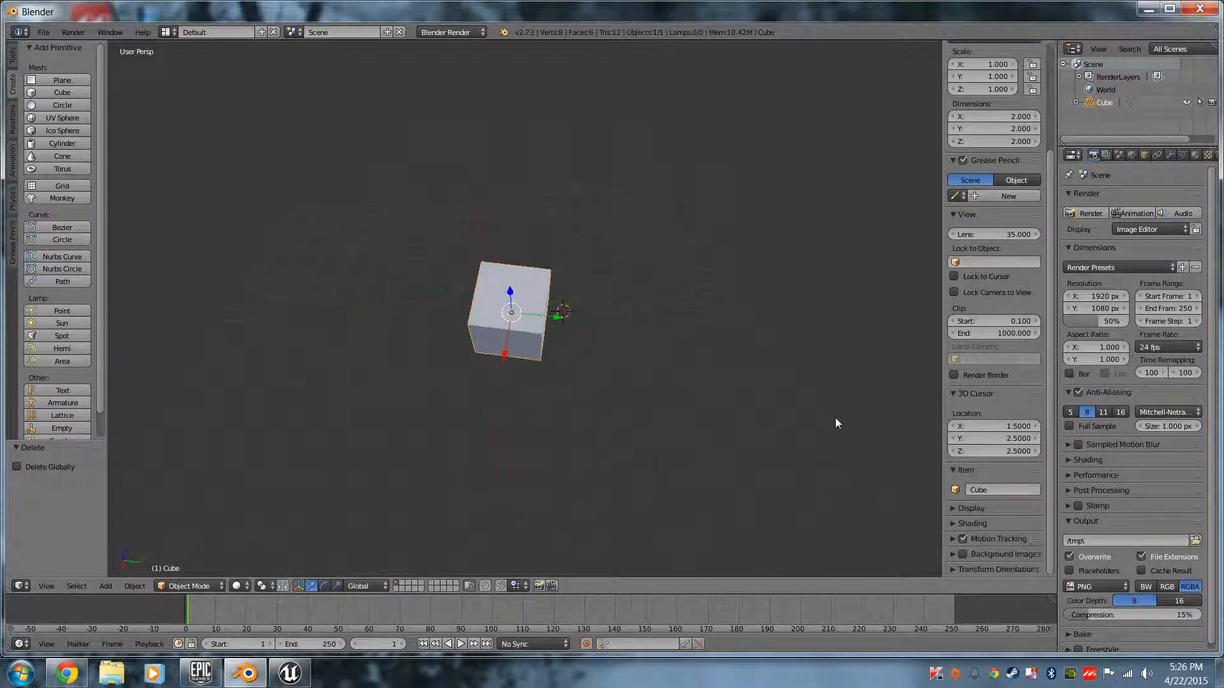
Step: Set the 3D cursor's Y and Z location to 3
{"action": "left_click", "coordinate": [988, 439]}
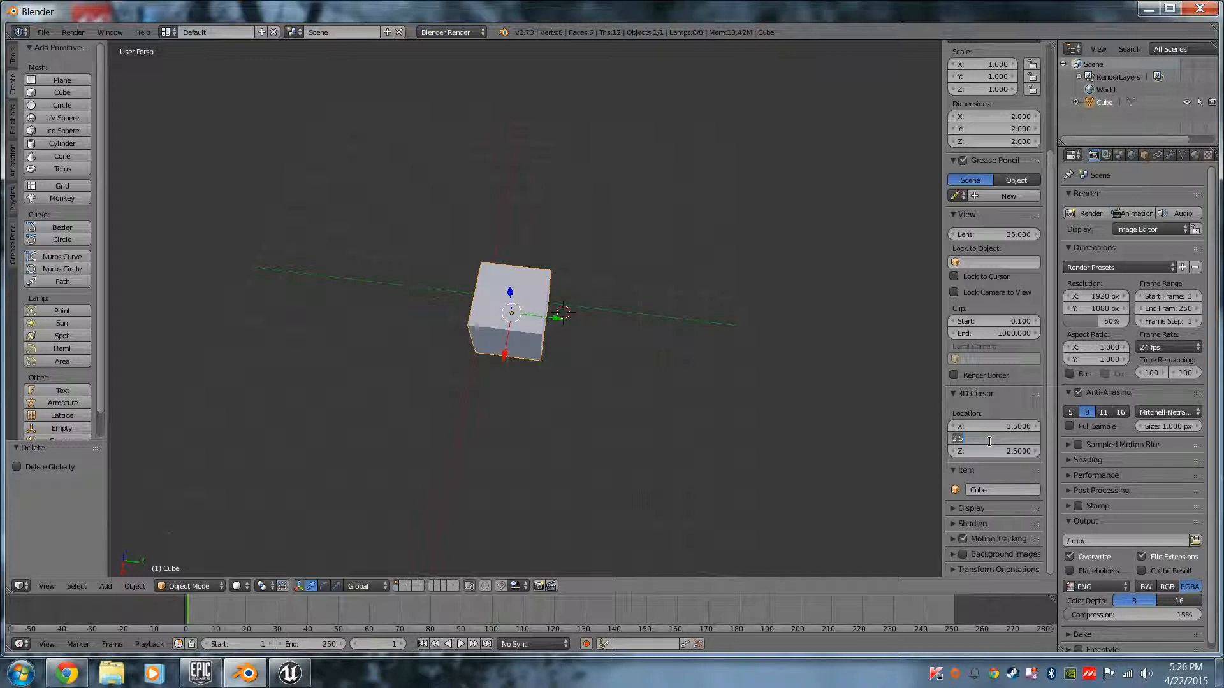
{"action": "type", "text": "3"}
{"action": "key", "text": "Tab"}
{"action": "type", "text": "3"}
{"action": "key", "text": "Tab"}
{"action": "key", "text": "Return"}
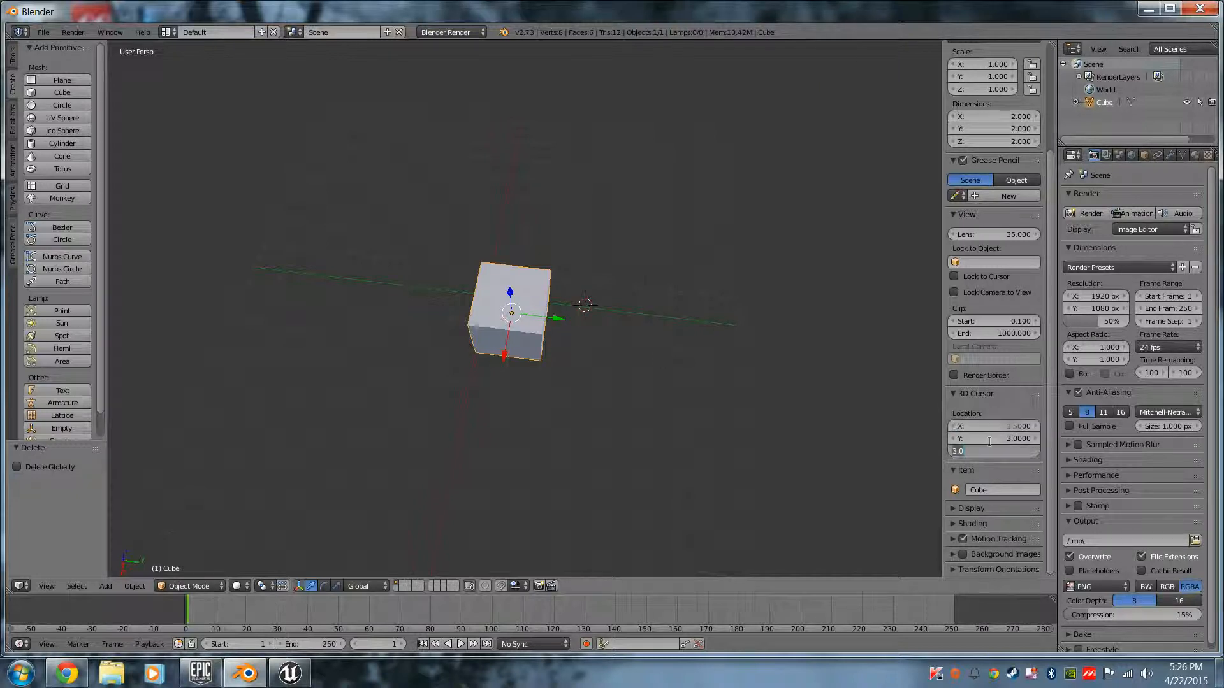
{"action": "middle_click_drag", "start_coordinate": [768, 392], "coordinate": [732, 368]}
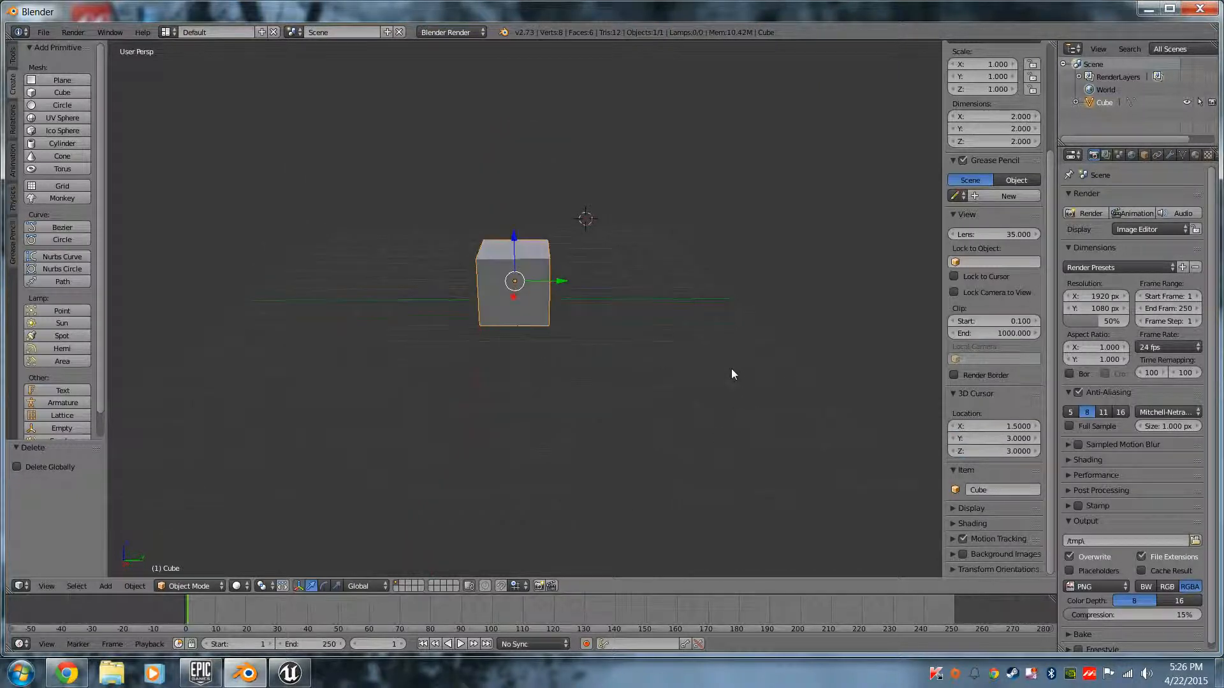
Step: Add a second cube at the 3D cursor and set its X, Y and Z dimensions to 3
{"action": "left_click", "coordinate": [990, 437]}
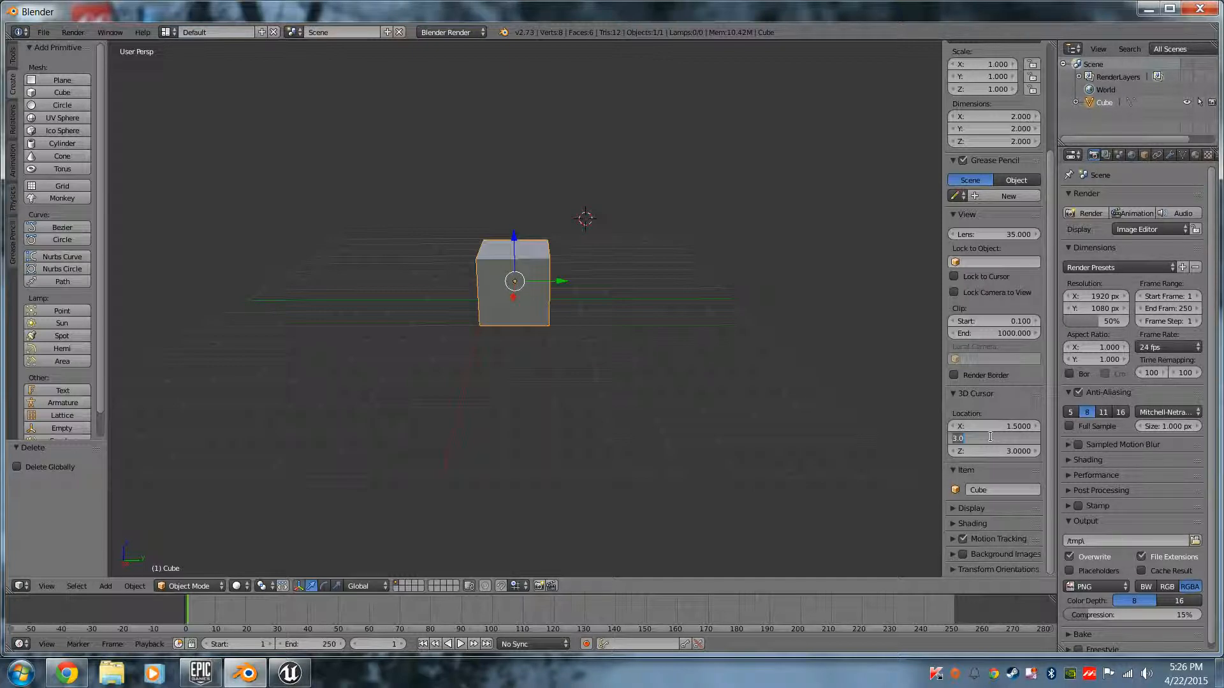
{"action": "left_click", "coordinate": [51, 93]}
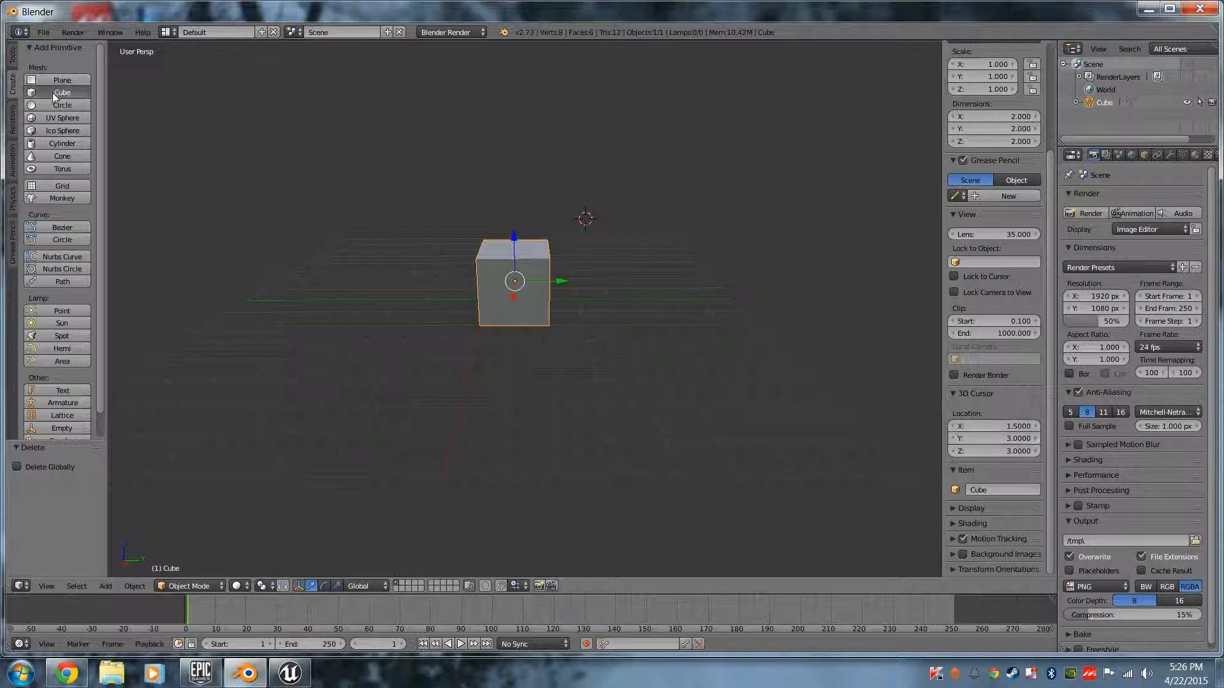
{"action": "left_click", "coordinate": [53, 93]}
{"action": "scroll", "coordinate": [1011, 287], "scroll_direction": "up", "scroll_amount": 5}
{"action": "left_click", "coordinate": [1004, 253]}
{"action": "type", "text": "3"}
{"action": "key", "text": "Tab"}
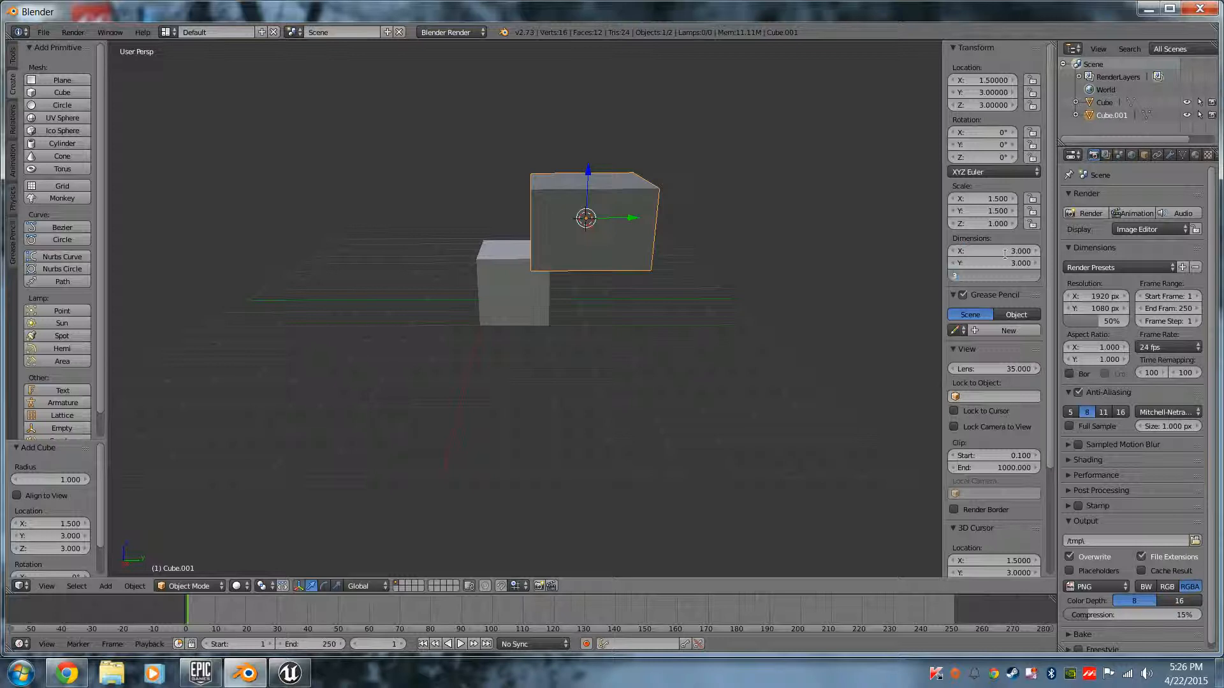
{"action": "type", "text": "3"}
{"action": "key", "text": "Tab"}
{"action": "type", "text": "3"}
{"action": "key", "text": "Tab"}
{"action": "key", "text": "Return"}
Step: Move the large cube along Y and try a Y location of 4
{"action": "middle_click_drag", "start_coordinate": [688, 385], "coordinate": [622, 422]}
{"action": "middle_click_drag", "start_coordinate": [844, 306], "coordinate": [825, 291]}
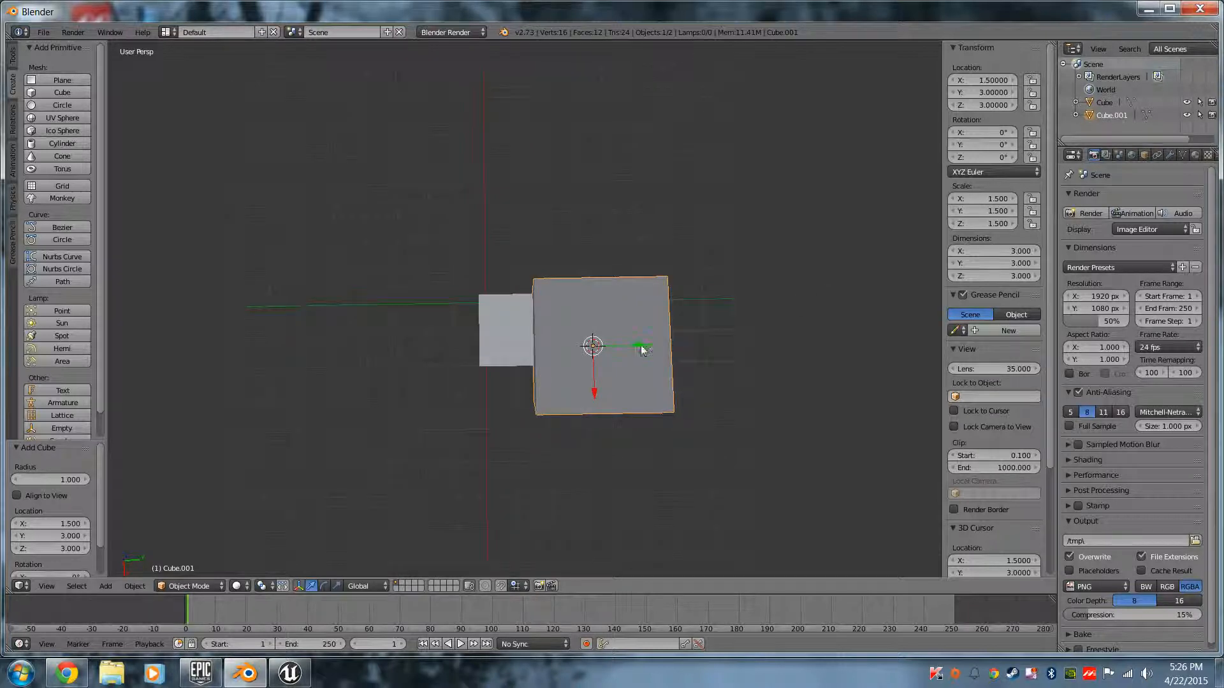
{"action": "left_click_drag", "start_coordinate": [638, 346], "coordinate": [648, 346]}
{"action": "left_click", "coordinate": [989, 92]}
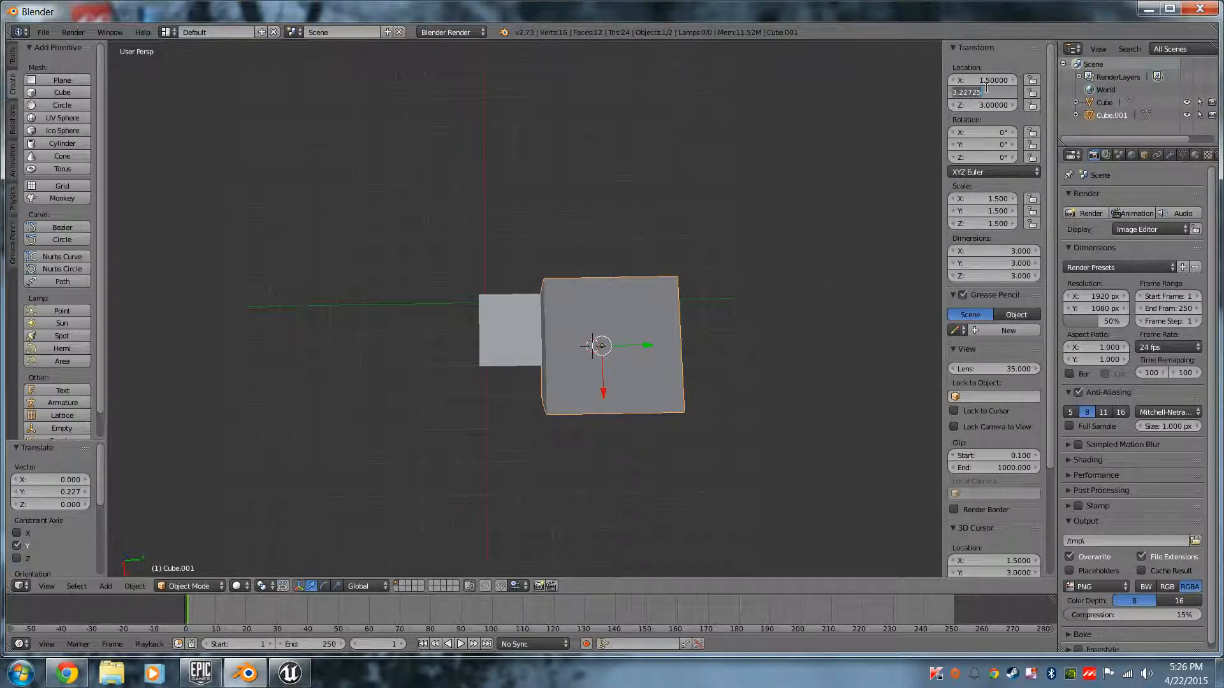
{"action": "type", "text": "4"}
{"action": "key", "text": "Return"}
Step: Set the large cube's Y location to 3.5
{"action": "middle_click_drag", "start_coordinate": [521, 382], "coordinate": [531, 338]}
{"action": "left_click", "coordinate": [988, 97]}
{"action": "type", "text": "3.5"}
{"action": "key", "text": "Return"}
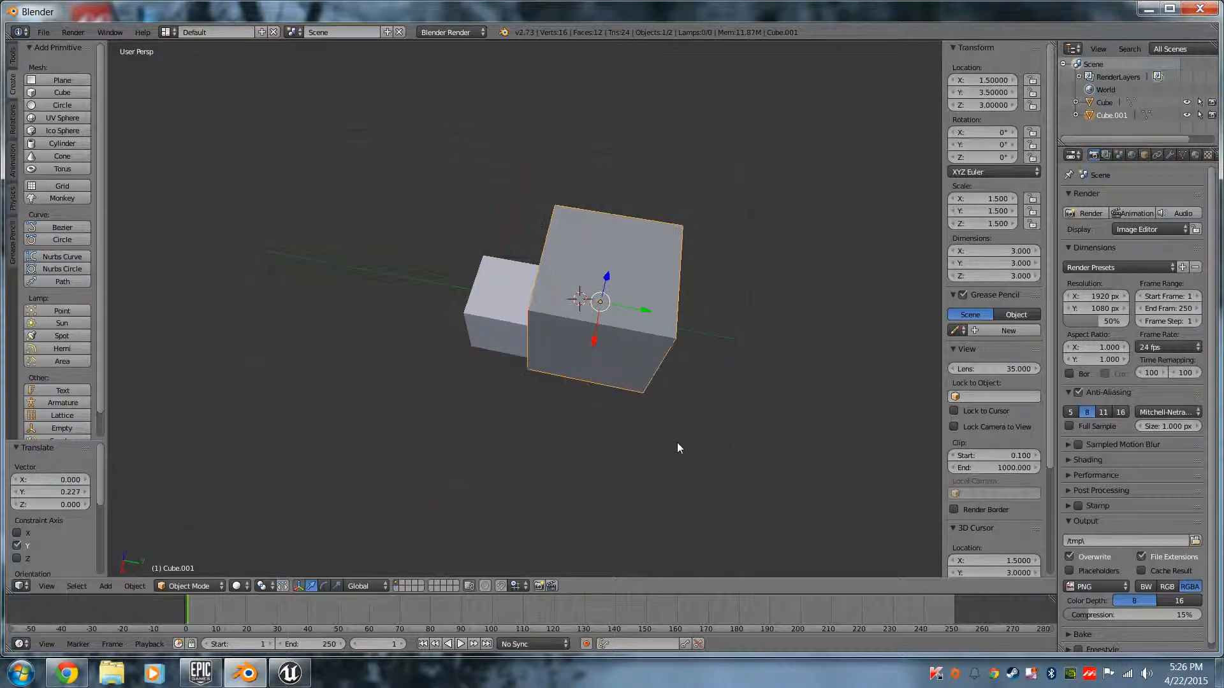
Step: Try a Z location of 3.5 for the large cube
{"action": "middle_click_drag", "start_coordinate": [682, 423], "coordinate": [699, 384]}
{"action": "left_click", "coordinate": [976, 105]}
{"action": "type", "text": "3.5"}
{"action": "key", "text": "Return"}
Step: Set the large cube's Z location to 1.5 so it rests on the ground plane
{"action": "left_click", "coordinate": [979, 105]}
{"action": "type", "text": "1.5"}
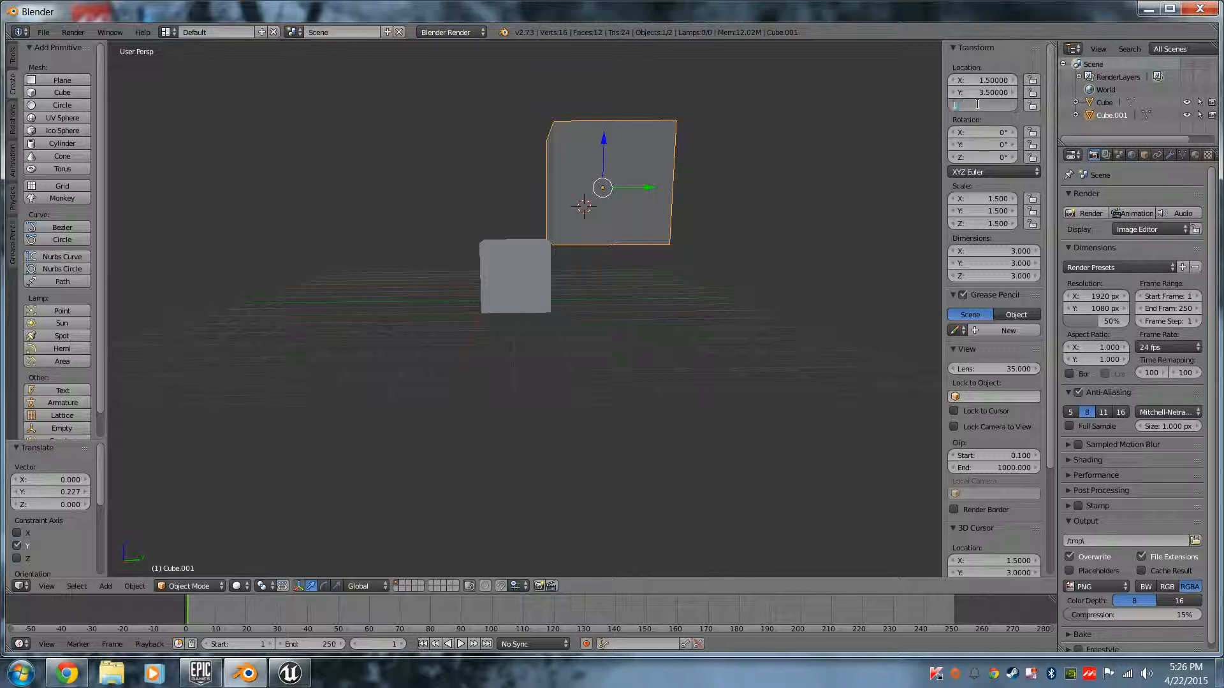
{"action": "key", "text": "shift+Tab"}
{"action": "key", "text": "Return"}
{"action": "middle_click_drag", "start_coordinate": [738, 377], "coordinate": [610, 384]}
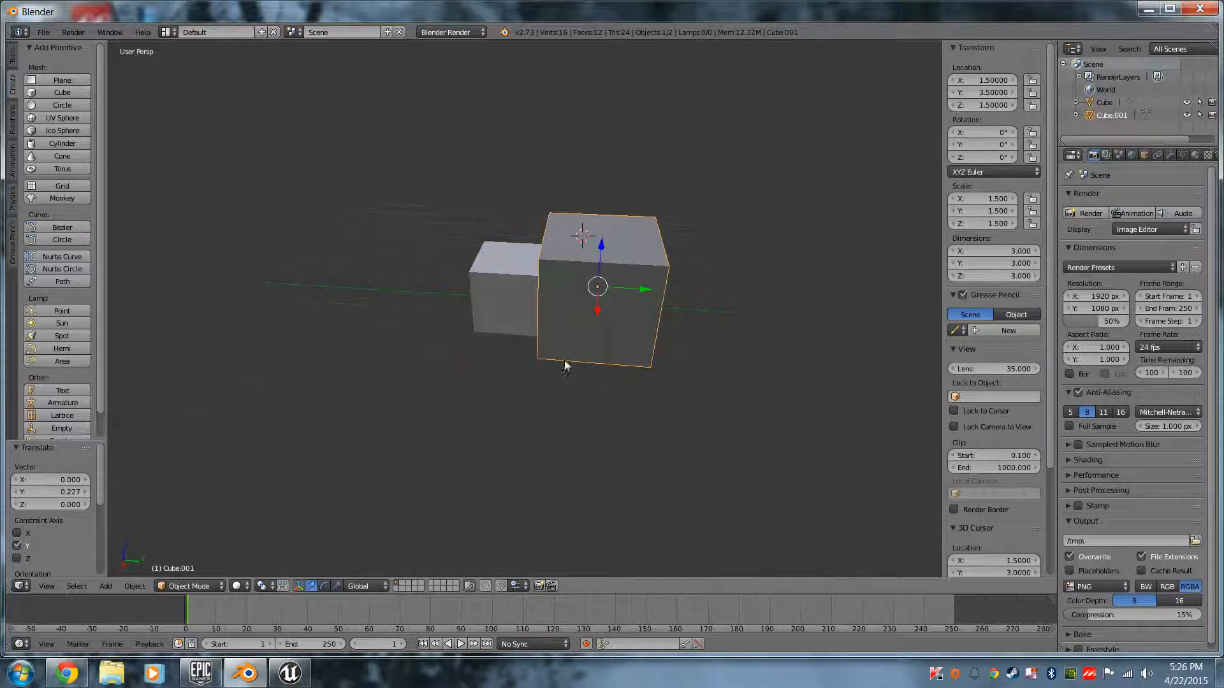
Step: Add a third cube at the 3D cursor and move it about 2.5 units along Y, past the large cube
{"action": "left_click", "coordinate": [46, 92]}
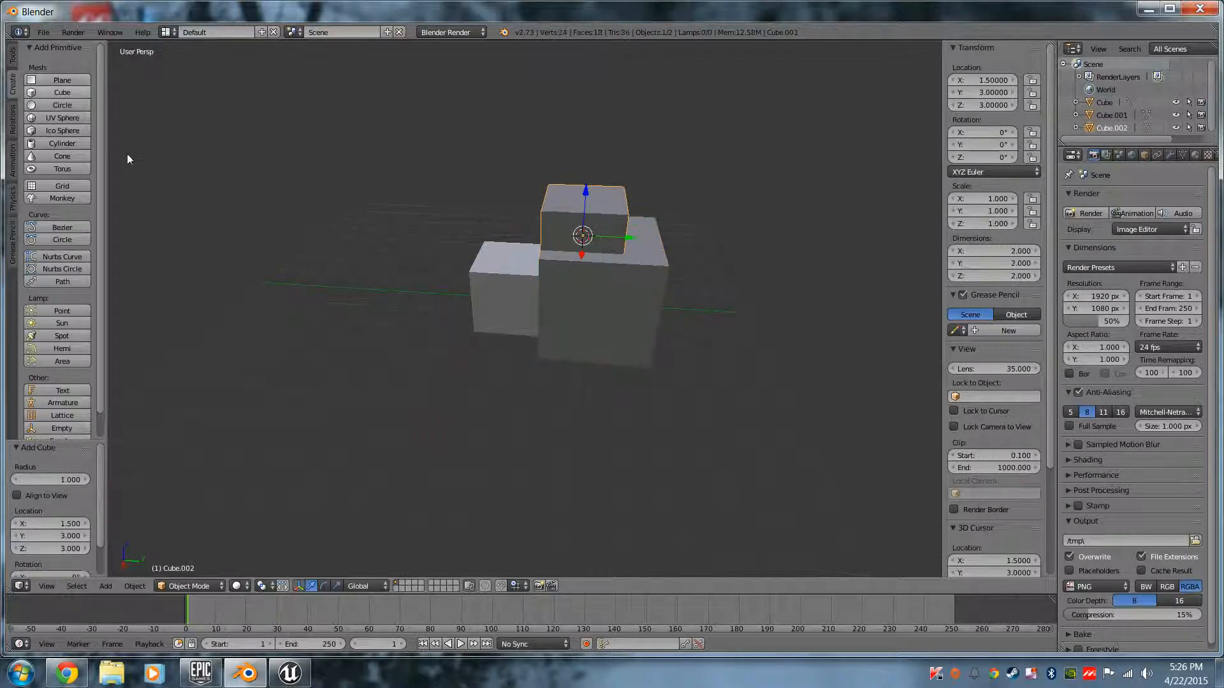
{"action": "right_click", "coordinate": [623, 238]}
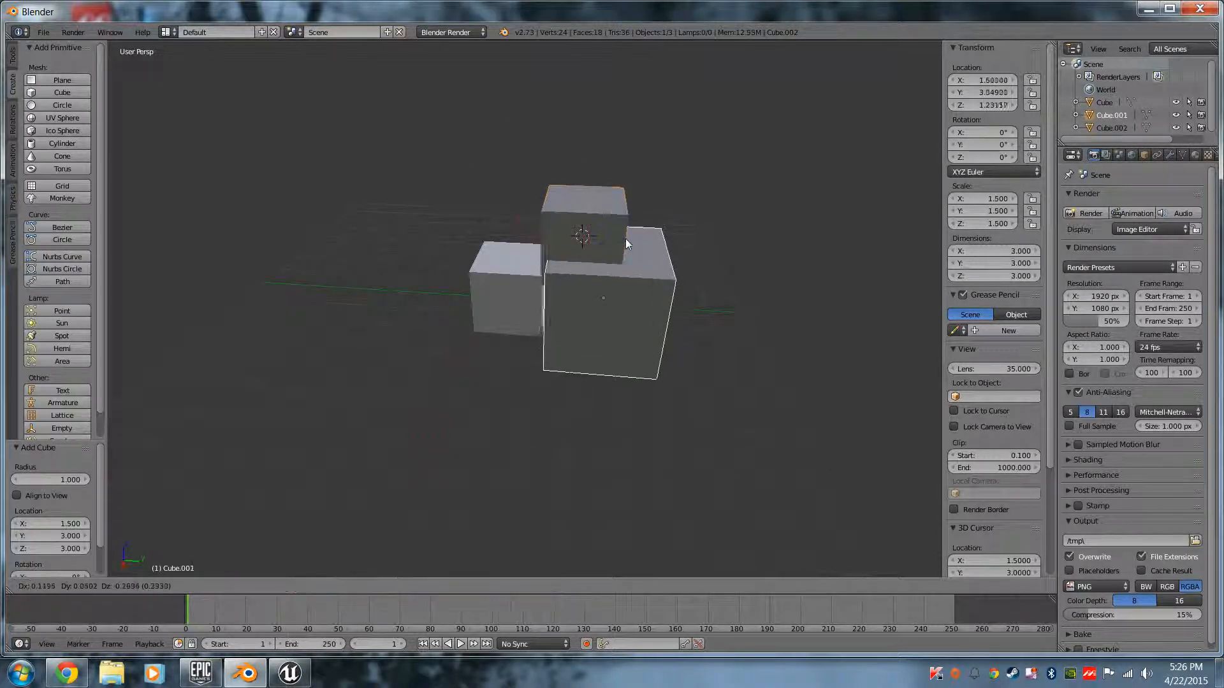
{"action": "right_click", "coordinate": [626, 238]}
{"action": "key", "text": "g"}
{"action": "key", "text": "y"}
{"action": "left_click", "coordinate": [745, 238]}
Step: Duplicate the first small cube with Duplicate Objects and move the copy about 3 units in the negative Y direction
{"action": "right_click", "coordinate": [501, 302]}
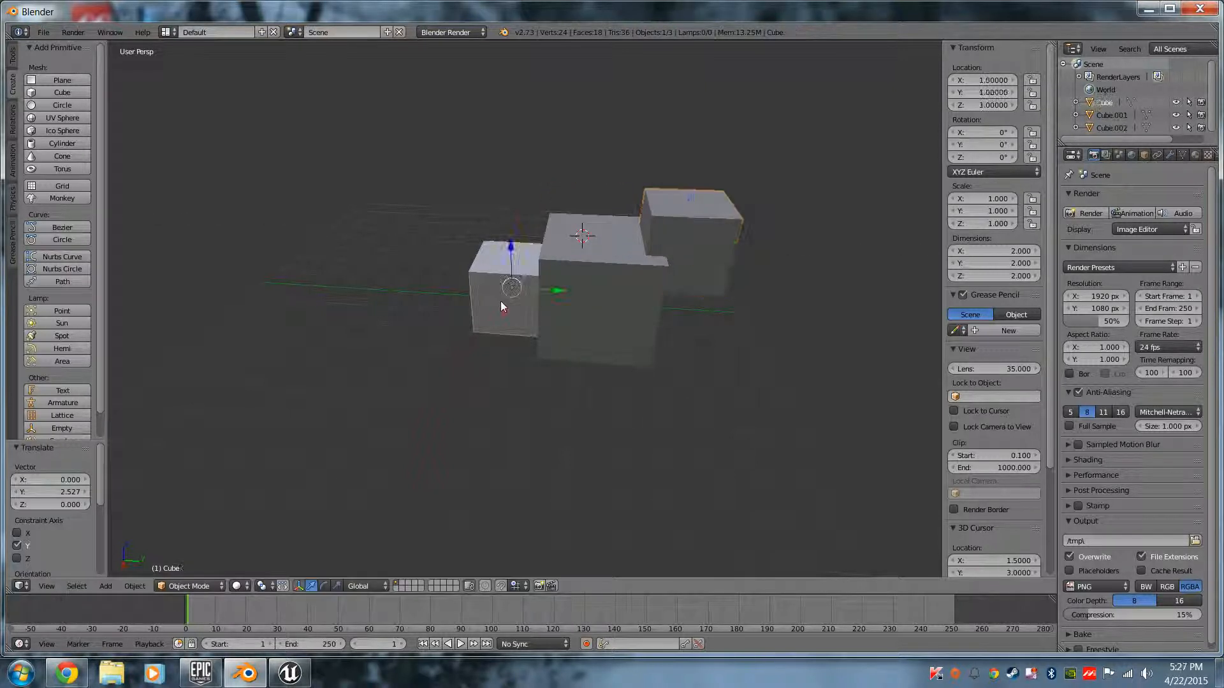
{"action": "key", "text": "space"}
{"action": "type", "text": "dup"}
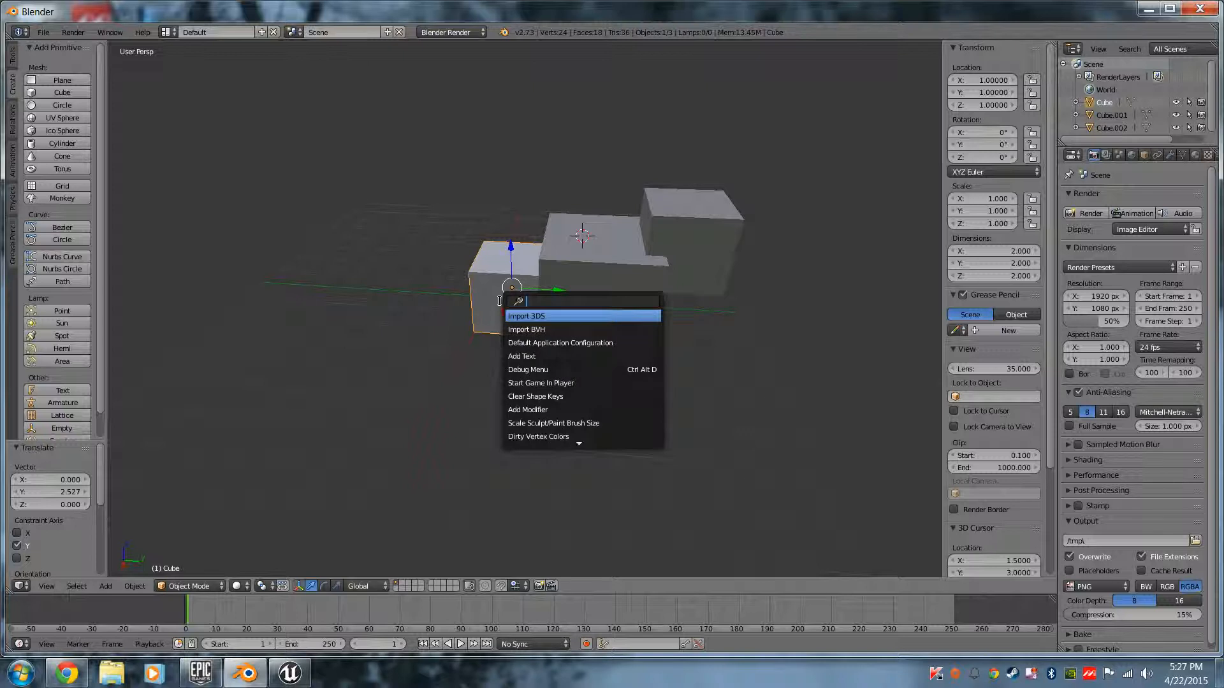
{"action": "type", "text": "licate"}
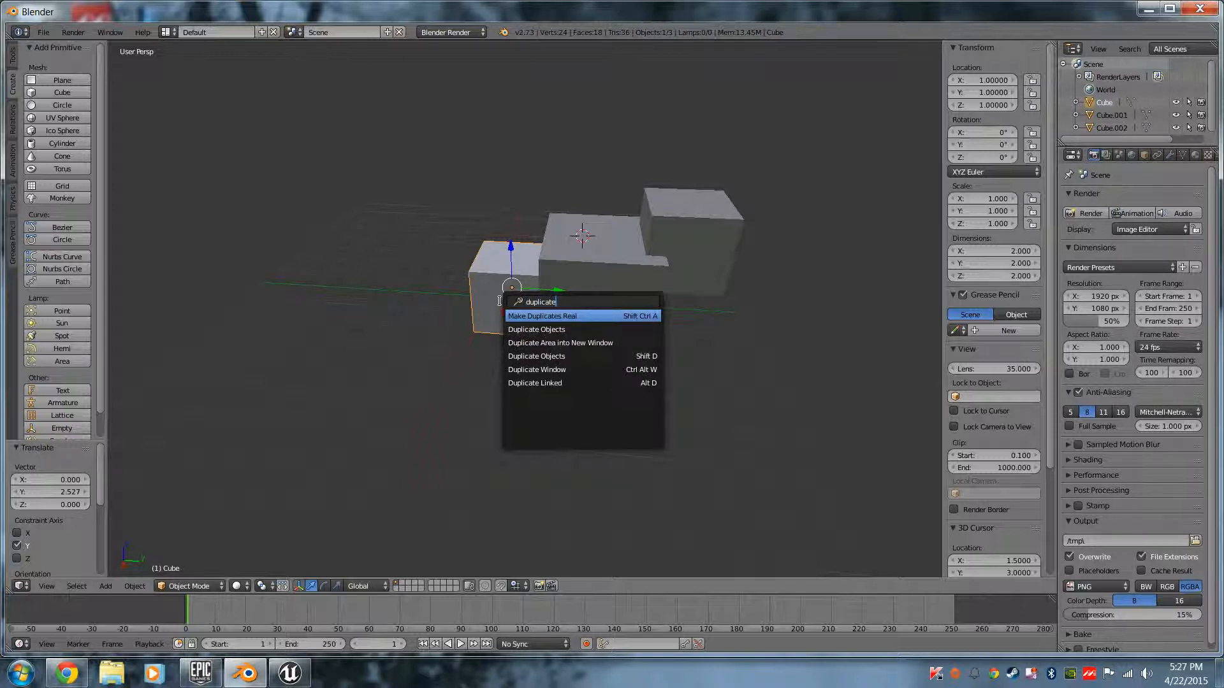
{"action": "key", "text": "Down"}
{"action": "key", "text": "Return"}
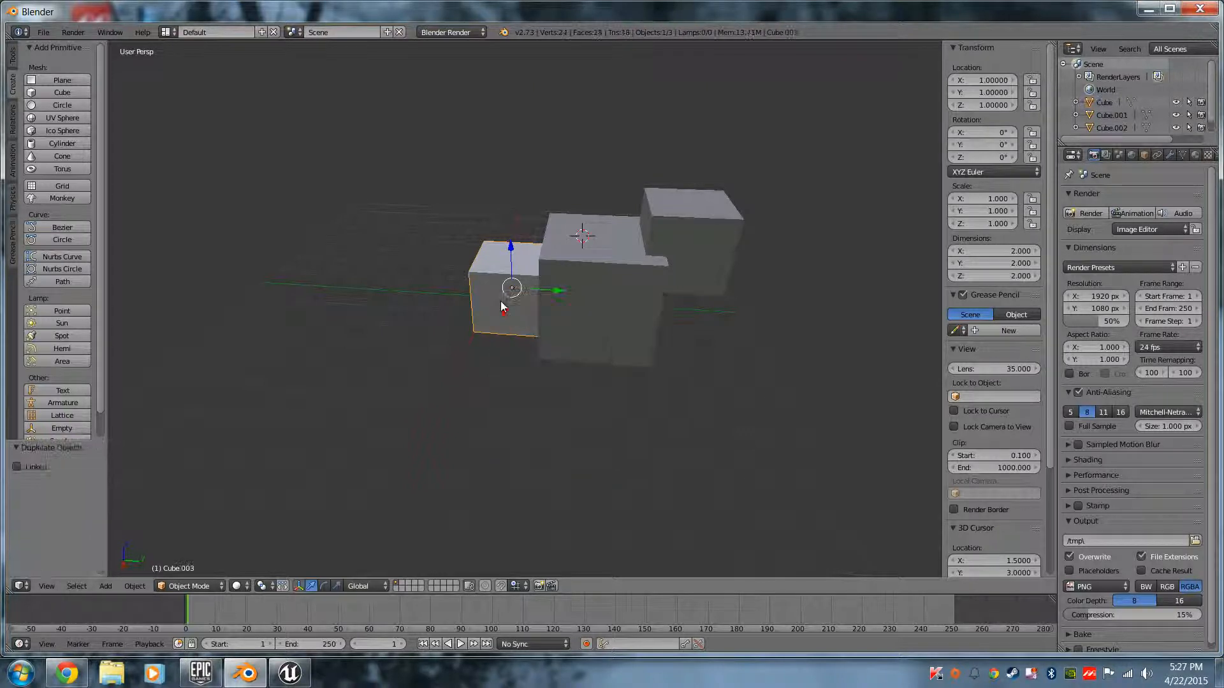
{"action": "left_click_drag", "start_coordinate": [559, 292], "coordinate": [459, 291]}
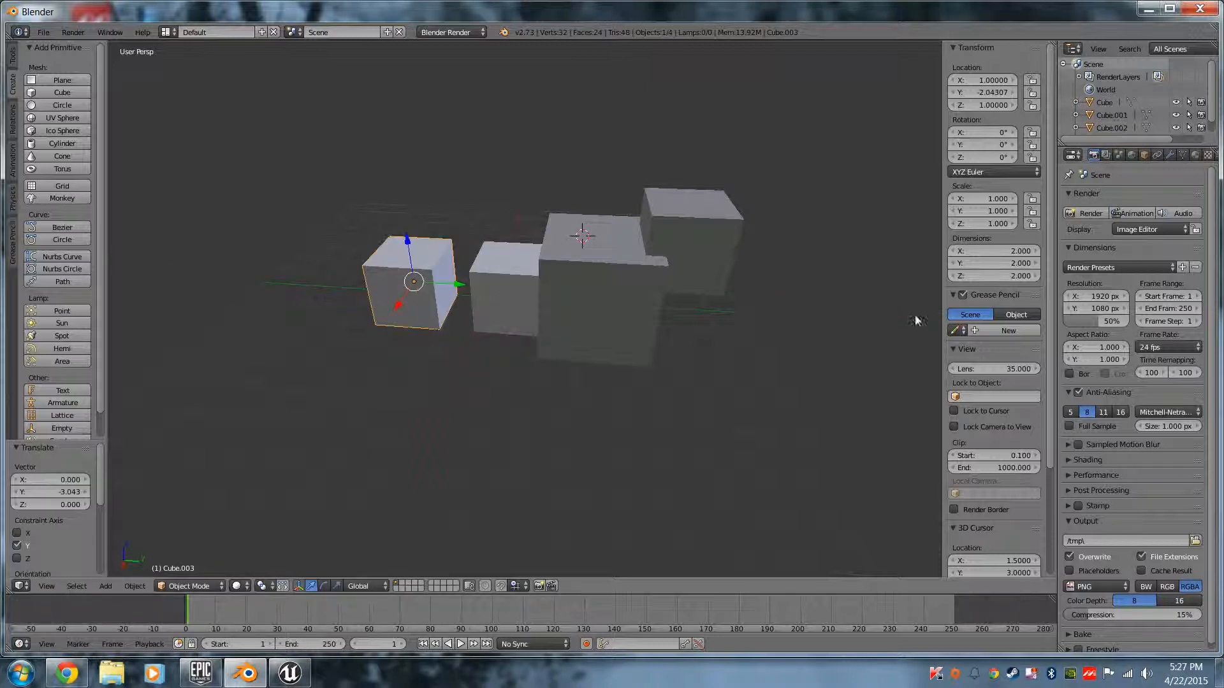
Step: Show the material settings of the first cube and its duplicate, and delete the duplicate
{"action": "left_click", "coordinate": [1195, 155]}
{"action": "right_click", "coordinate": [503, 306]}
{"action": "right_click", "coordinate": [400, 274]}
{"action": "key", "text": "x"}
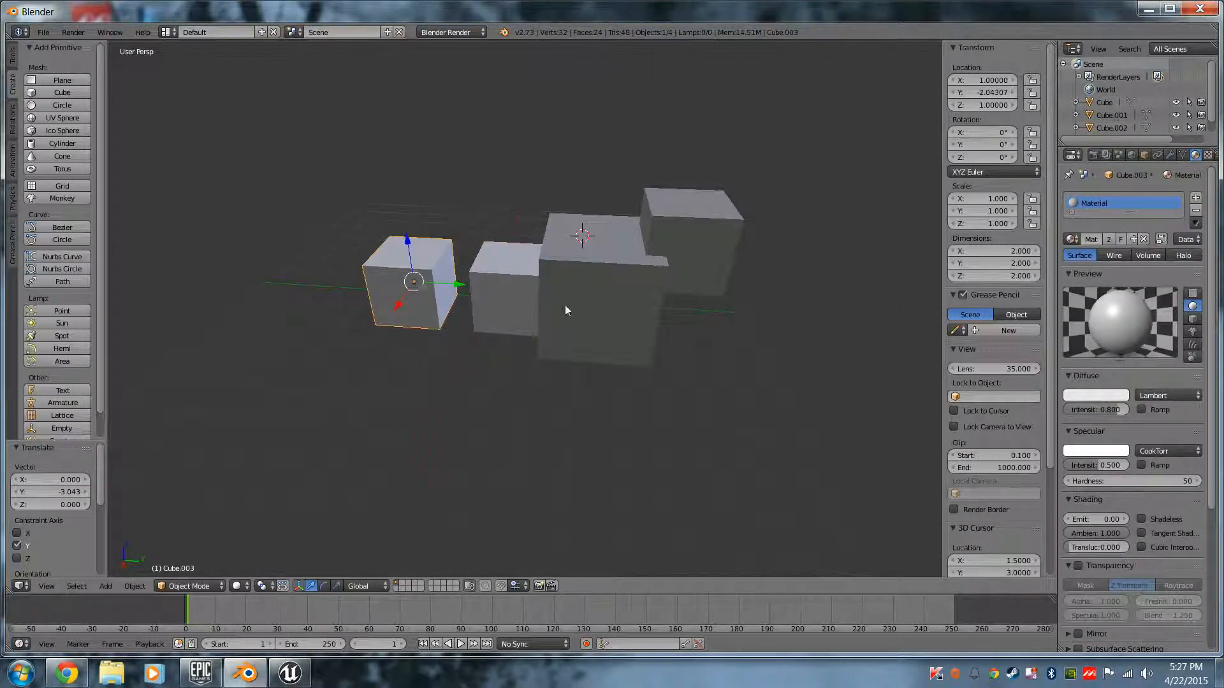
{"action": "key", "text": "x"}
{"action": "left_click", "coordinate": [391, 300]}
Step: Select the small cube beyond the large one and set its Y location to 6
{"action": "right_click", "coordinate": [510, 290]}
{"action": "middle_click_drag", "start_coordinate": [653, 468], "coordinate": [670, 496]}
{"action": "right_click", "coordinate": [699, 266]}
{"action": "key", "text": "ctrl+z"}
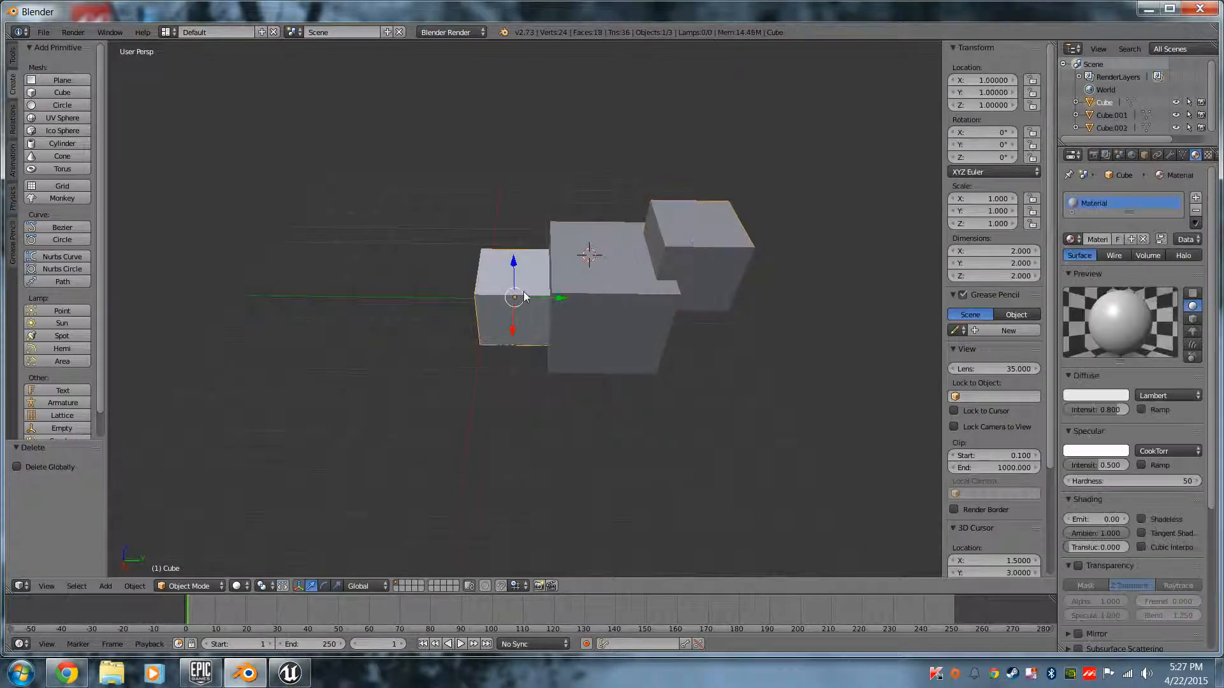
{"action": "right_click", "coordinate": [722, 233]}
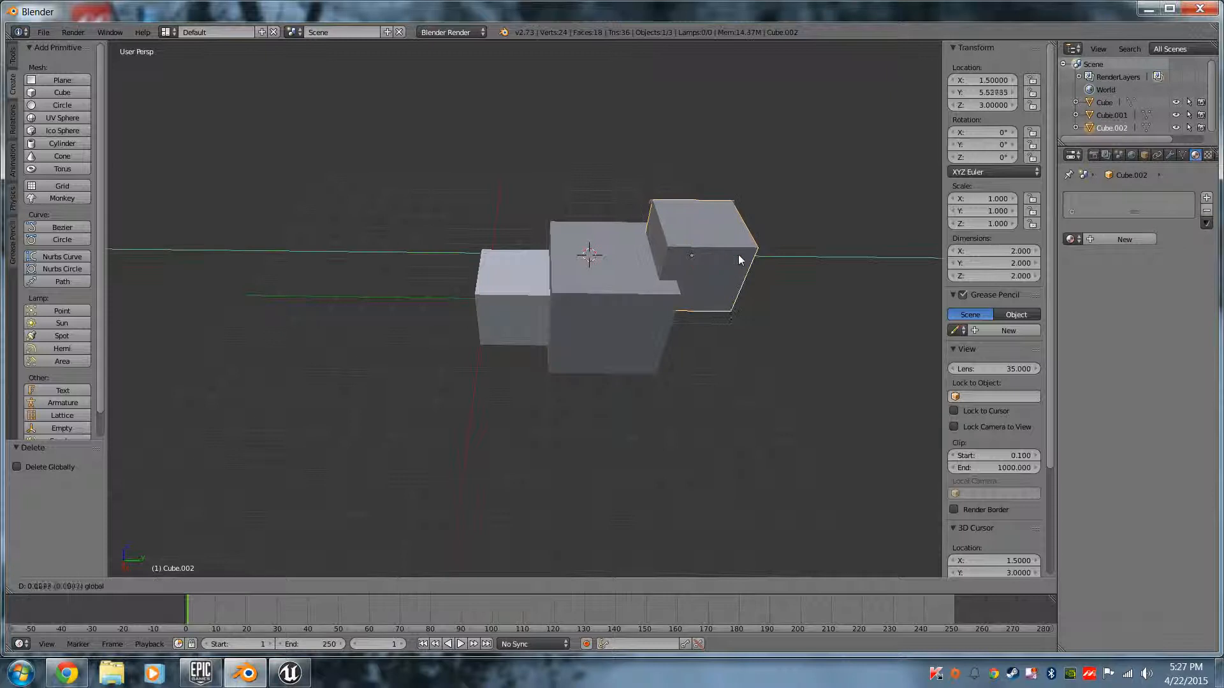
{"action": "left_click_drag", "start_coordinate": [735, 255], "coordinate": [743, 255]}
{"action": "left_click", "coordinate": [994, 95]}
{"action": "type", "text": "6"}
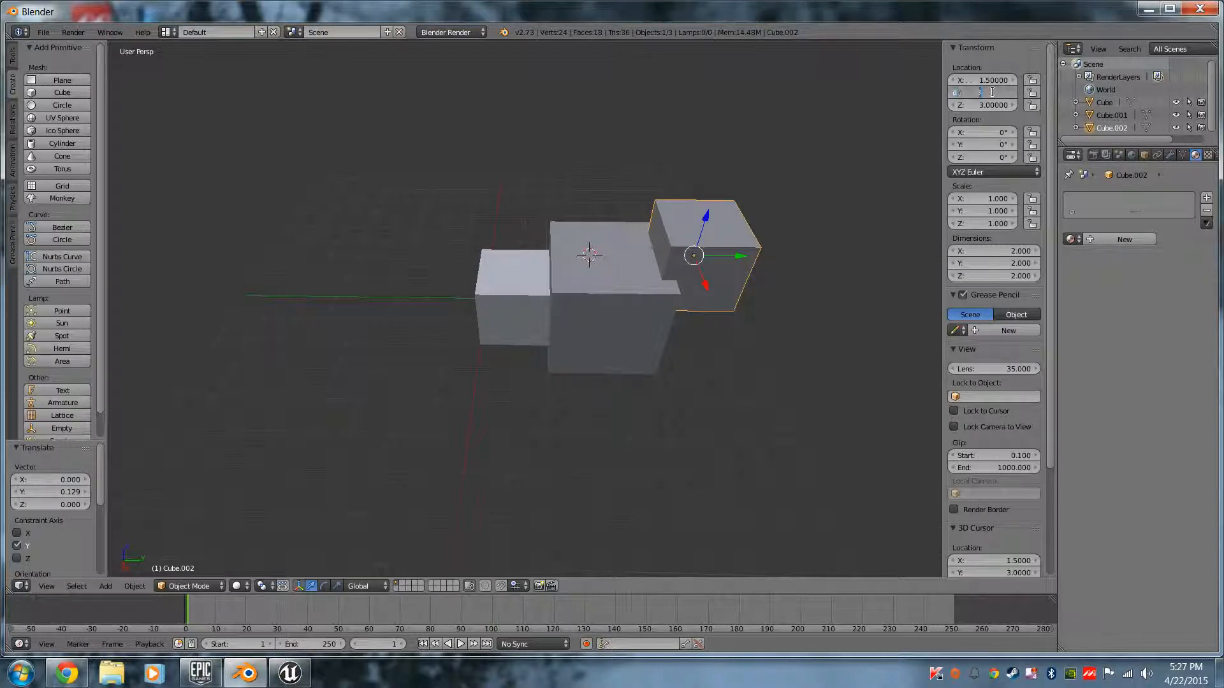
{"action": "key", "text": "Return"}
Step: Lower the third cube along Z and set its Z location to 1
{"action": "middle_click_drag", "start_coordinate": [780, 345], "coordinate": [767, 319]}
{"action": "left_click_drag", "start_coordinate": [685, 158], "coordinate": [677, 236]}
{"action": "left_click", "coordinate": [982, 105]}
{"action": "type", "text": "1"}
{"action": "key", "text": "Return"}
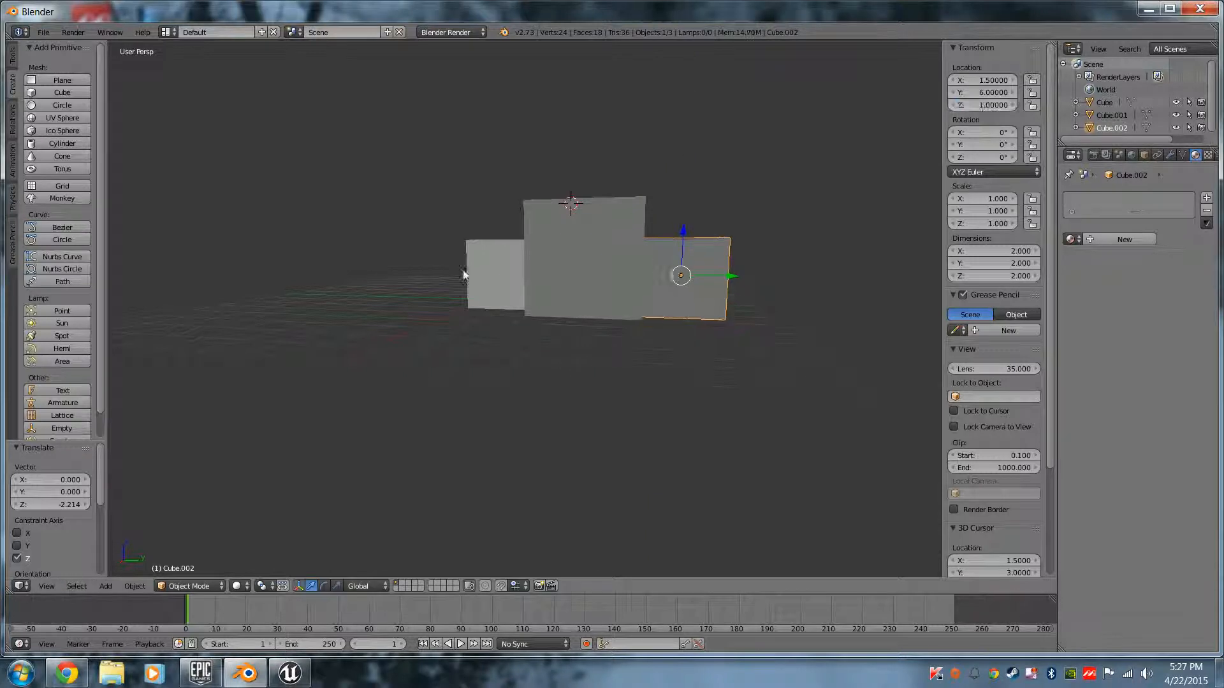
Step: Compare the locations of the three cubes and set the third cube's X location to 1
{"action": "right_click", "coordinate": [487, 280]}
{"action": "middle_click_drag", "start_coordinate": [485, 332], "coordinate": [520, 400]}
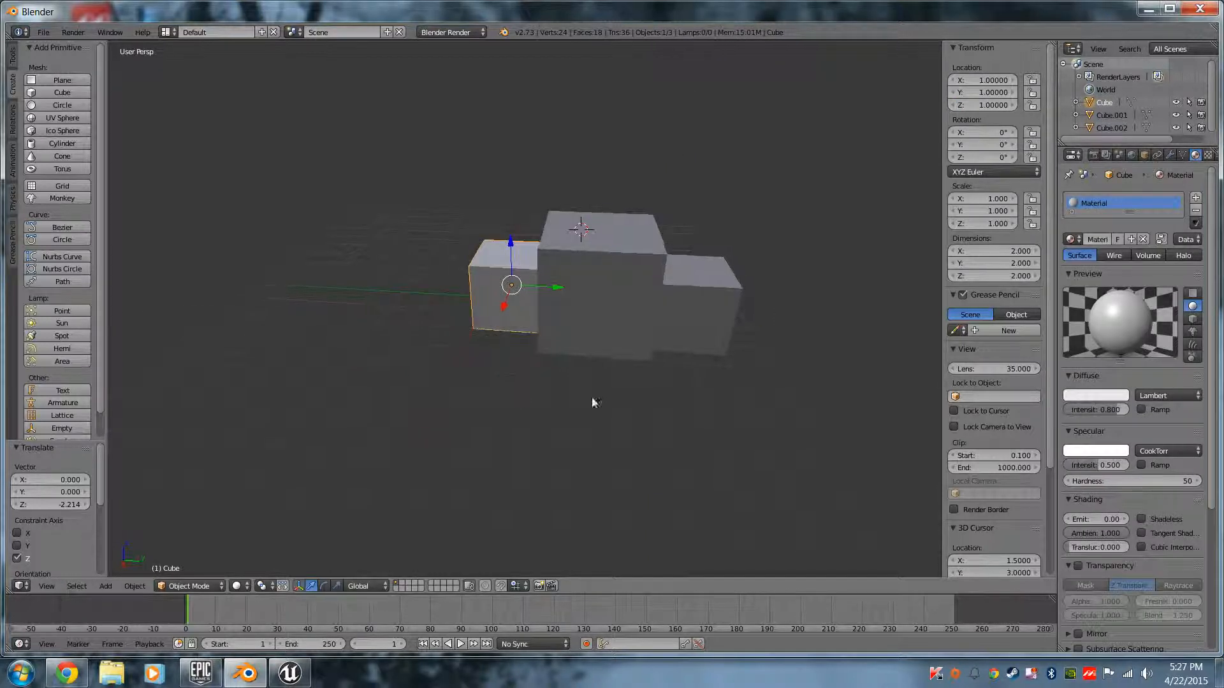
{"action": "right_click", "coordinate": [614, 284]}
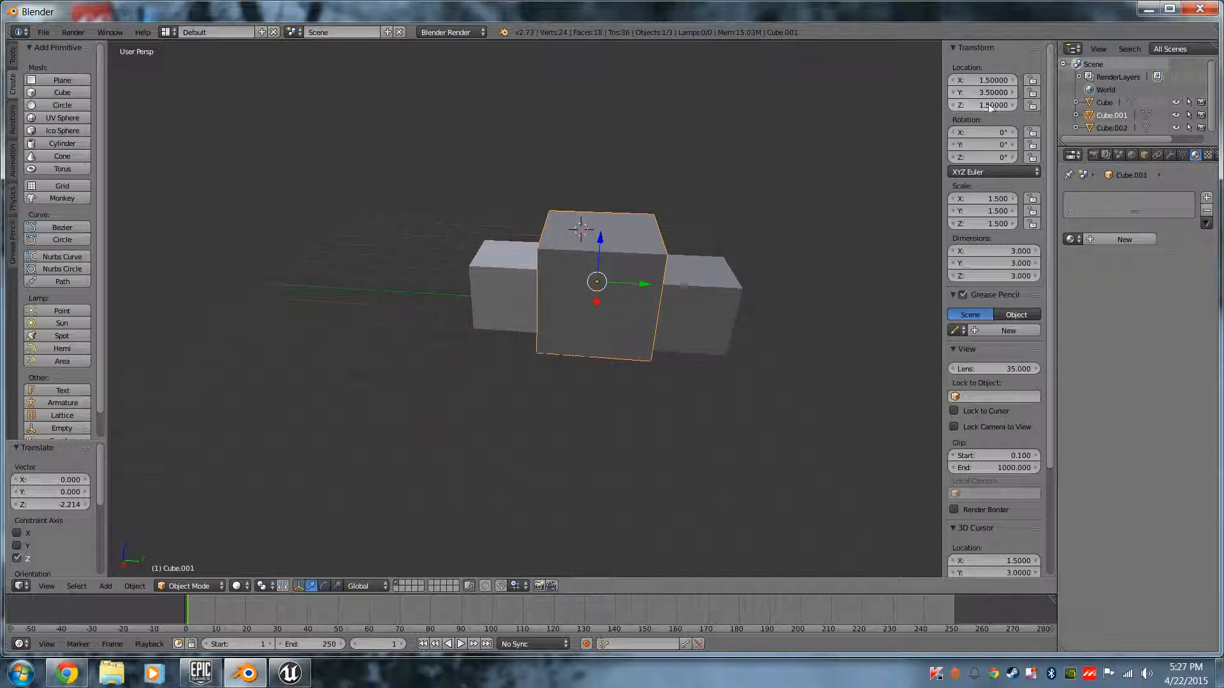
{"action": "right_click", "coordinate": [713, 322]}
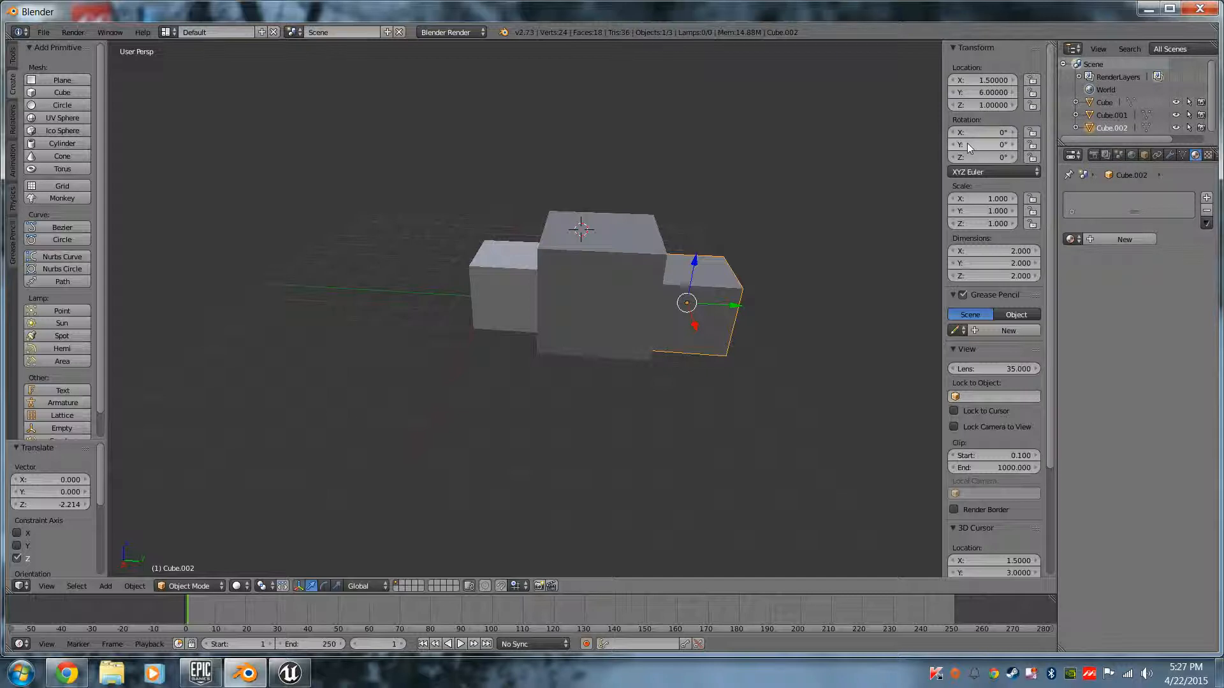
{"action": "mouse_move", "coordinate": [778, 289]}
{"action": "middle_mouse_down"}
{"action": "mouse_move", "coordinate": [806, 300]}
{"action": "mouse_move", "coordinate": [785, 267]}
{"action": "middle_mouse_up"}
{"action": "left_click", "coordinate": [984, 79]}
{"action": "left_click", "coordinate": [984, 78]}
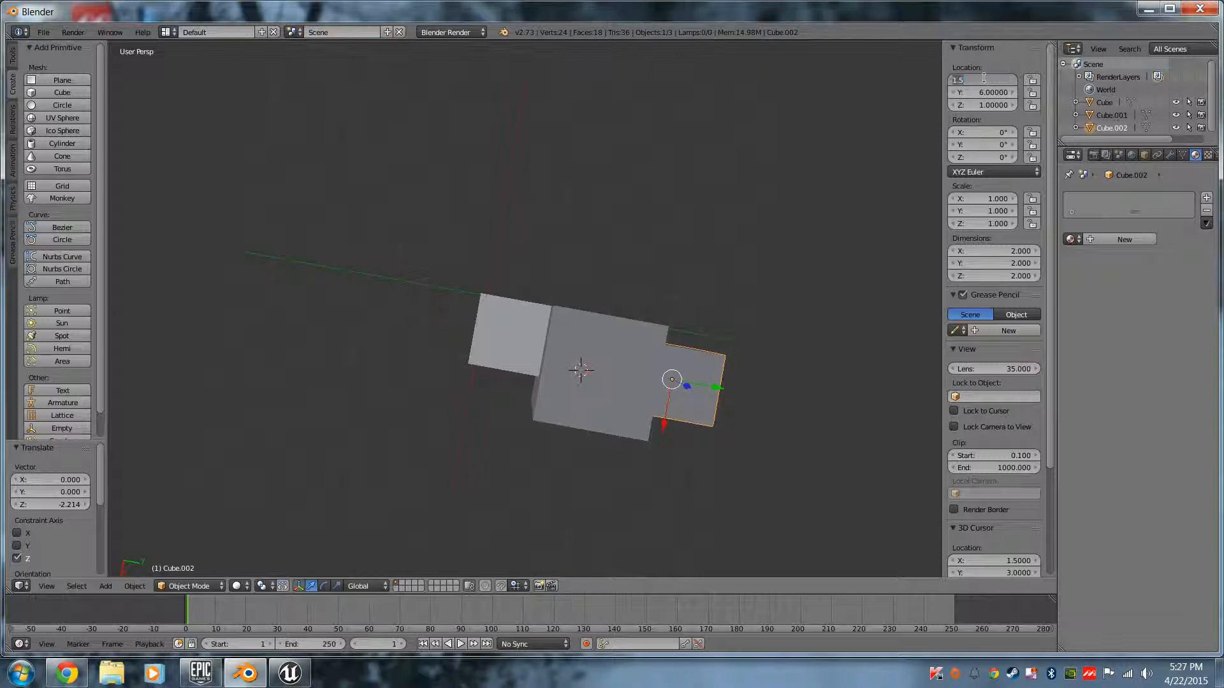
{"action": "type", "text": "1"}
{"action": "key", "text": "Return"}
Step: Select the three cubes in turn to compare their positions and material settings
{"action": "middle_click_drag", "start_coordinate": [776, 365], "coordinate": [644, 366]}
{"action": "right_click", "coordinate": [513, 333]}
{"action": "middle_click_drag", "start_coordinate": [631, 408], "coordinate": [637, 363]}
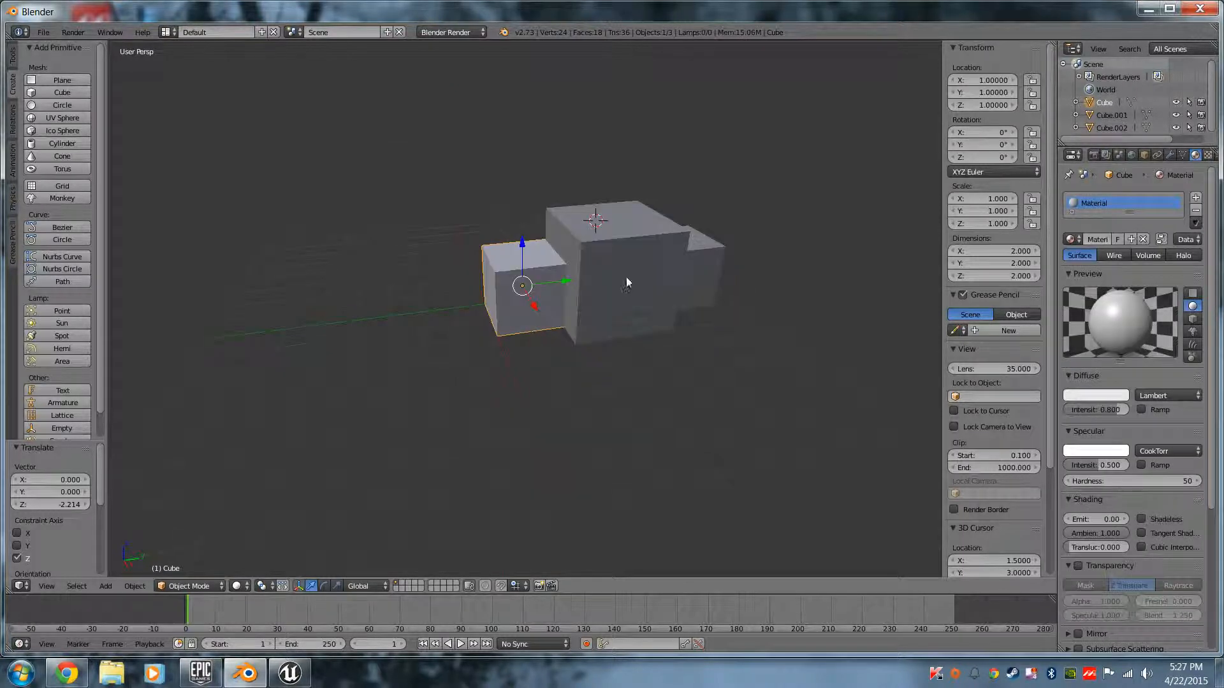
{"action": "right_click", "coordinate": [626, 278]}
{"action": "right_click", "coordinate": [720, 261]}
{"action": "middle_click_drag", "start_coordinate": [726, 403], "coordinate": [602, 297]}
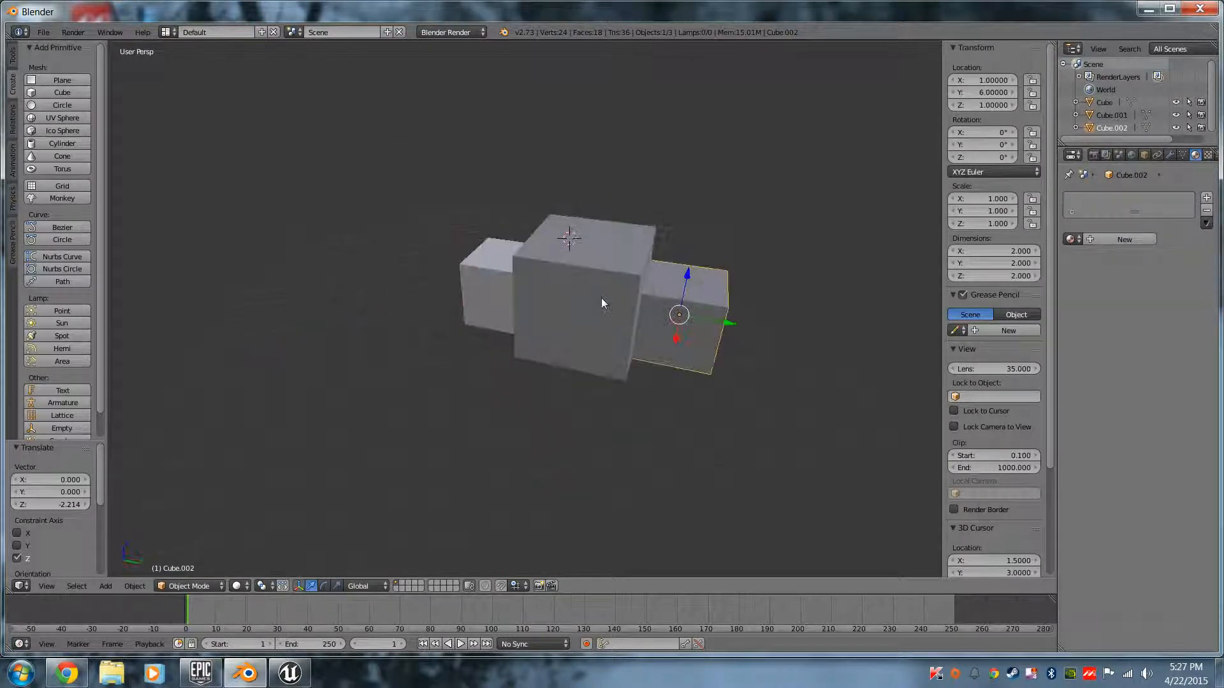
{"action": "right_click", "coordinate": [469, 296]}
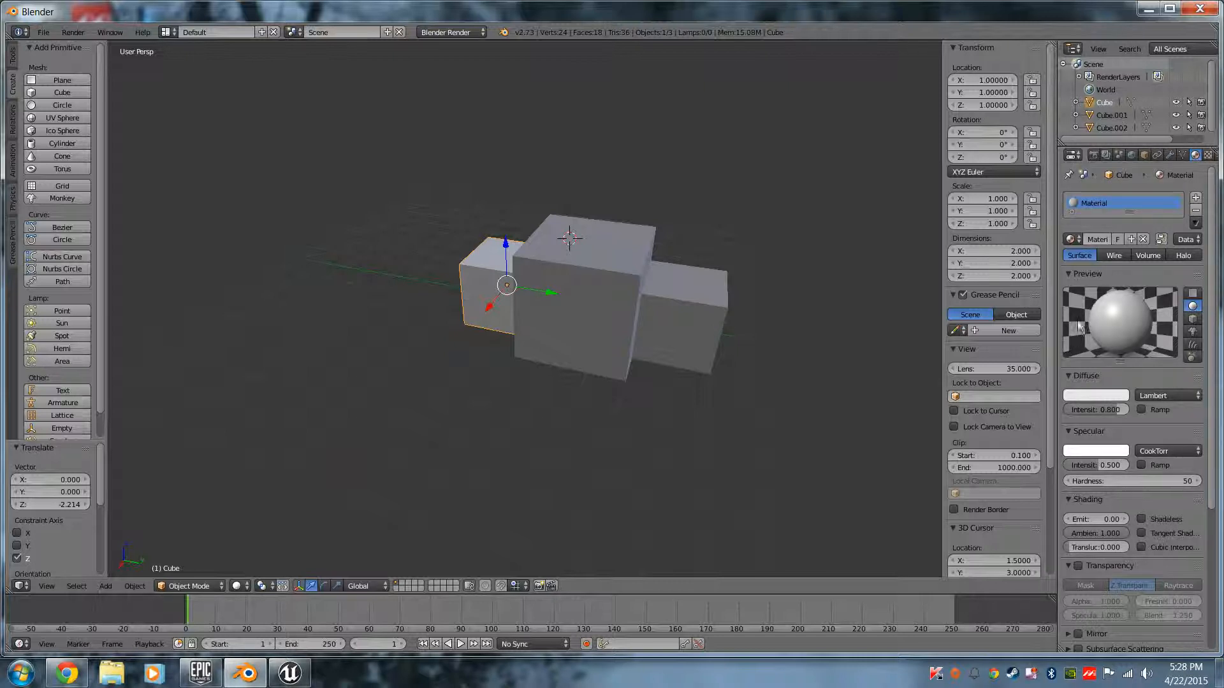
{"action": "right_click", "coordinate": [601, 305]}
{"action": "middle_click_drag", "start_coordinate": [593, 398], "coordinate": [630, 392]}
{"action": "right_click", "coordinate": [743, 279]}
{"action": "right_click", "coordinate": [590, 286]}
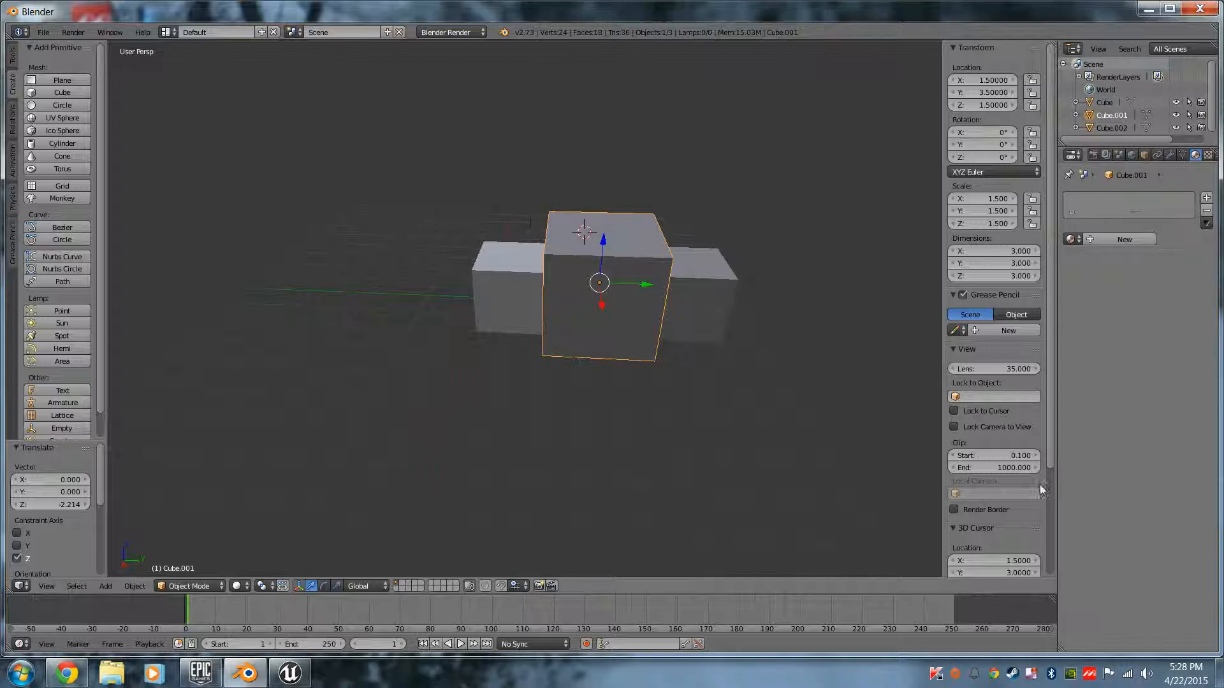
{"action": "right_click", "coordinate": [501, 252]}
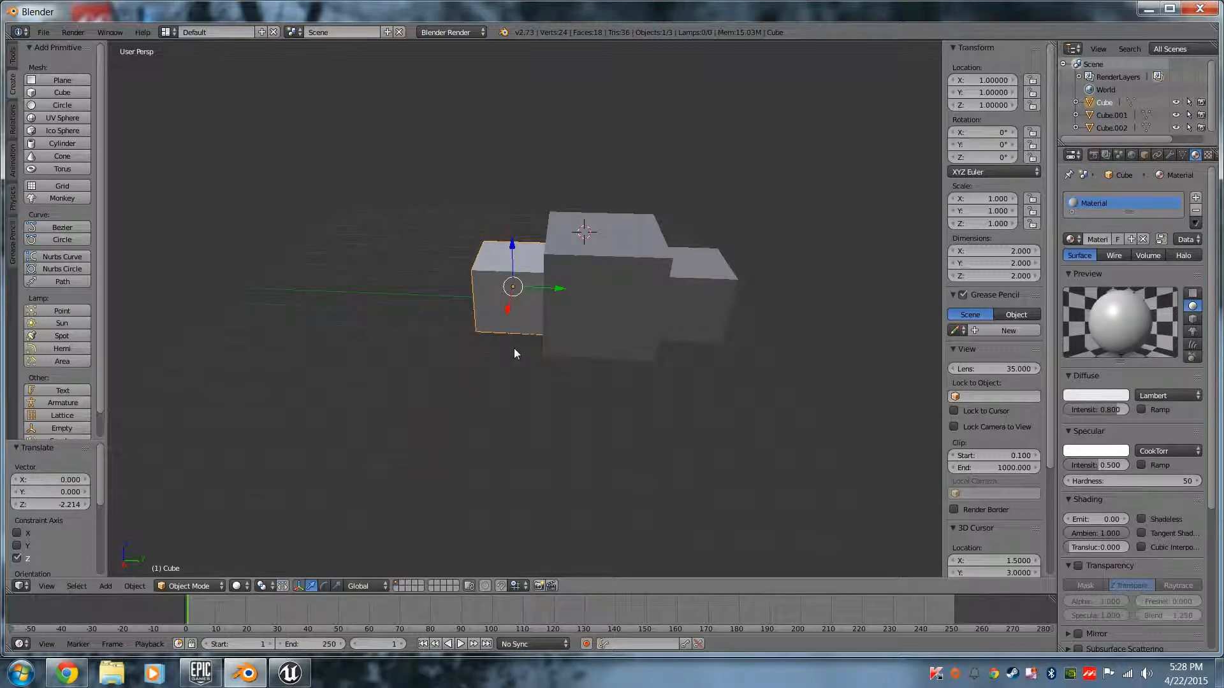
{"action": "middle_click_drag", "start_coordinate": [758, 441], "coordinate": [625, 408]}
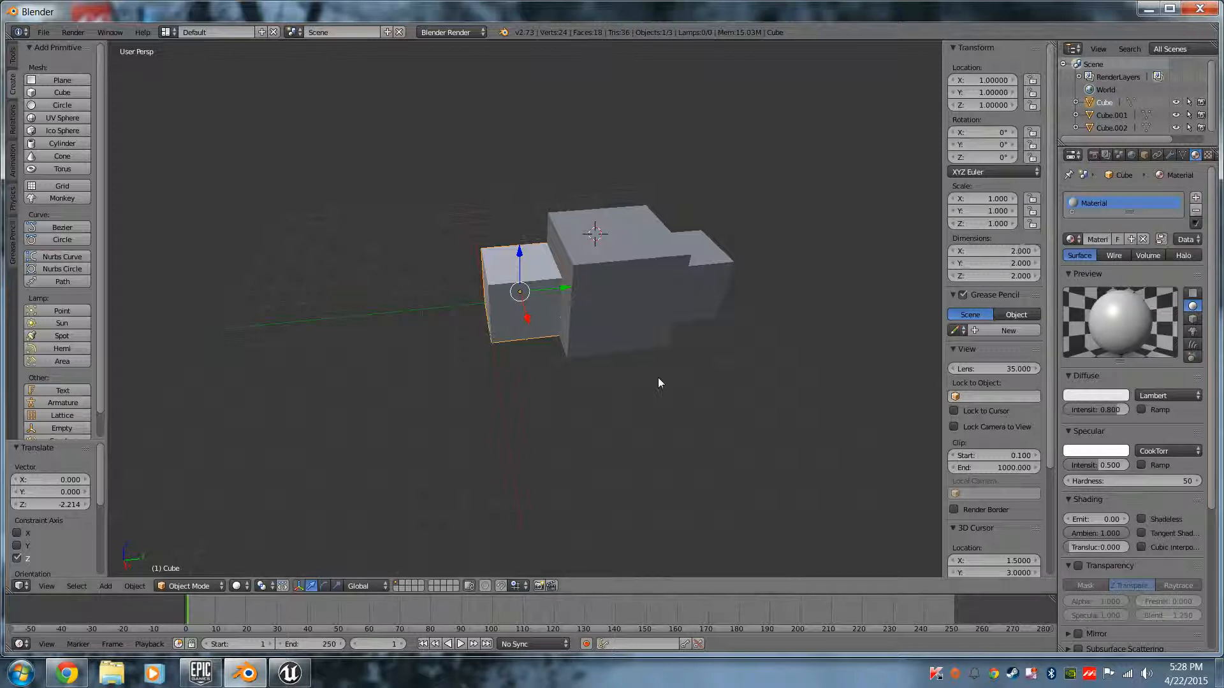
Step: Add material slots and a new material to the large cube as a trial, and remove them again
{"action": "right_click", "coordinate": [636, 236]}
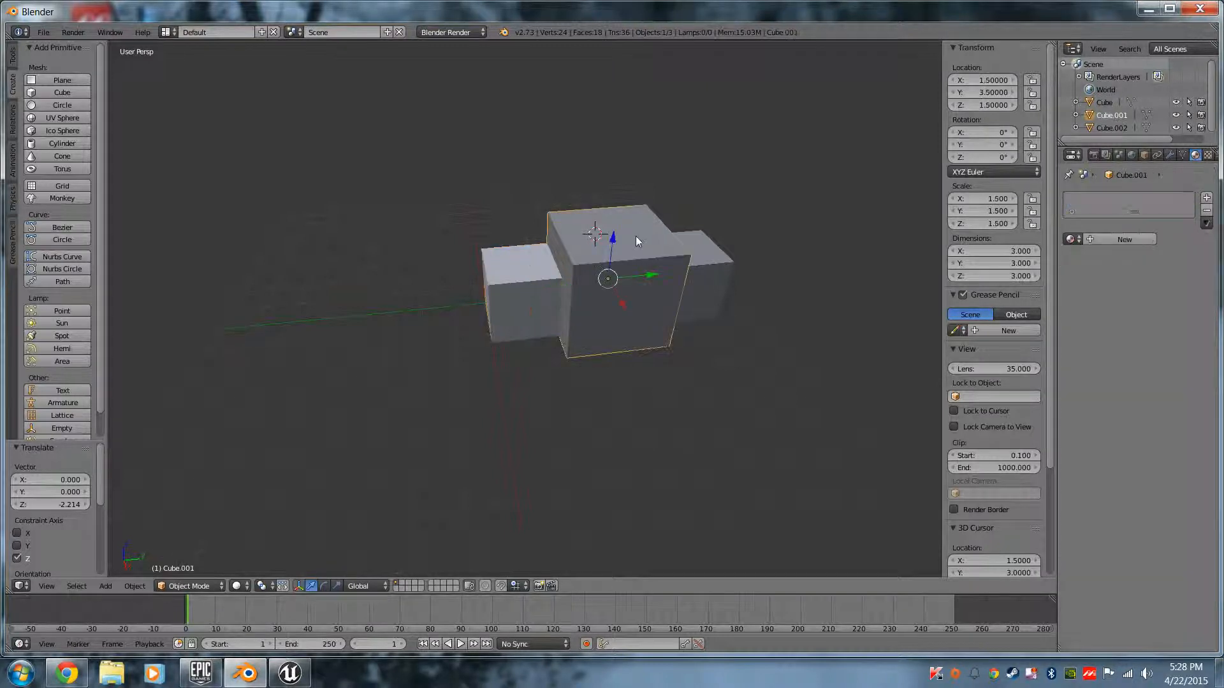
{"action": "left_click", "coordinate": [1206, 199]}
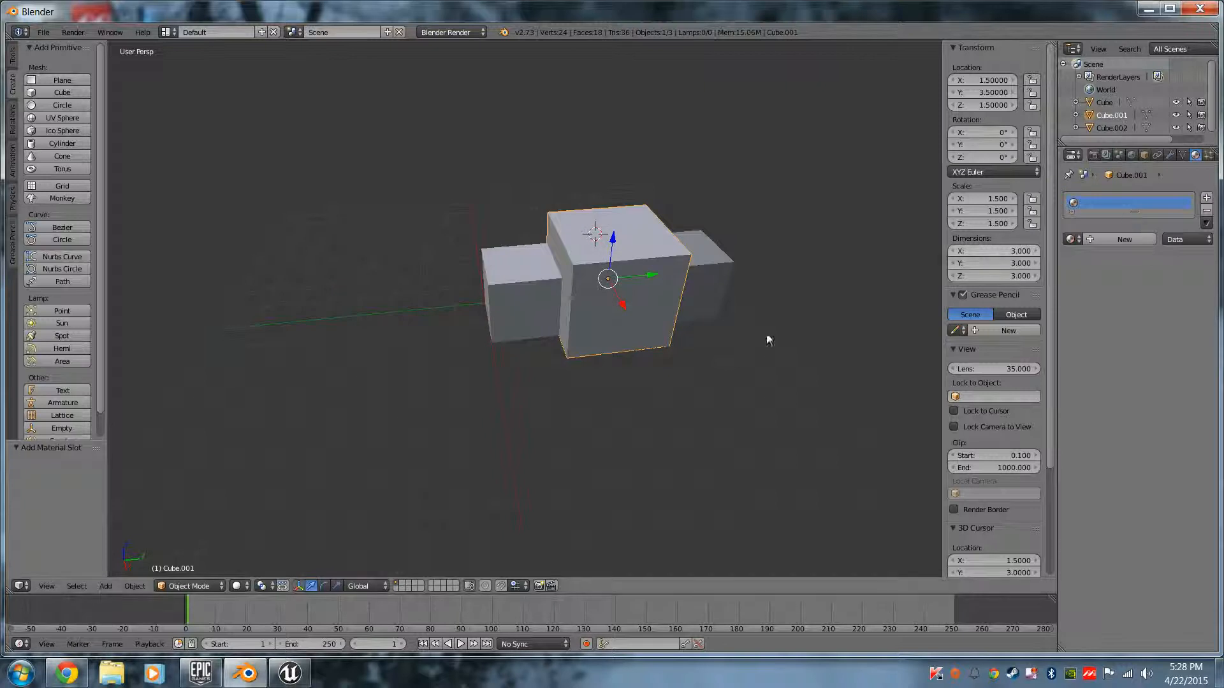
{"action": "middle_click_drag", "start_coordinate": [712, 421], "coordinate": [708, 402]}
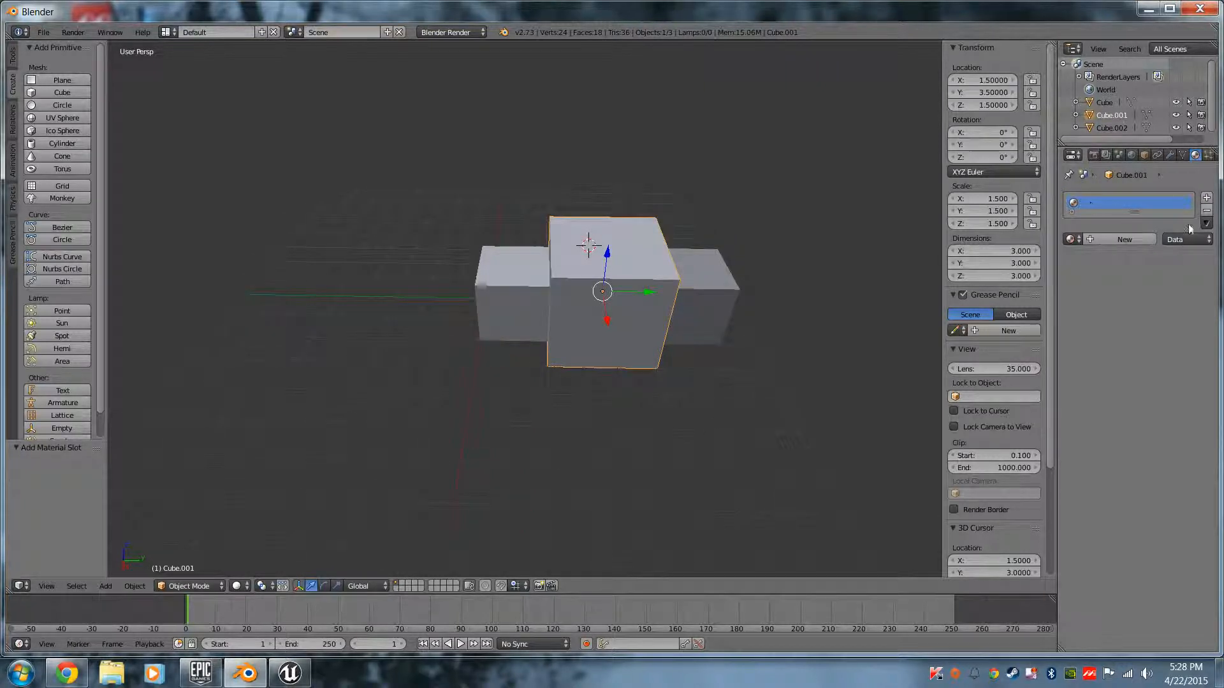
{"action": "left_click", "coordinate": [1208, 210]}
{"action": "left_click", "coordinate": [1207, 198]}
{"action": "left_click", "coordinate": [1207, 211]}
{"action": "left_click", "coordinate": [1135, 239]}
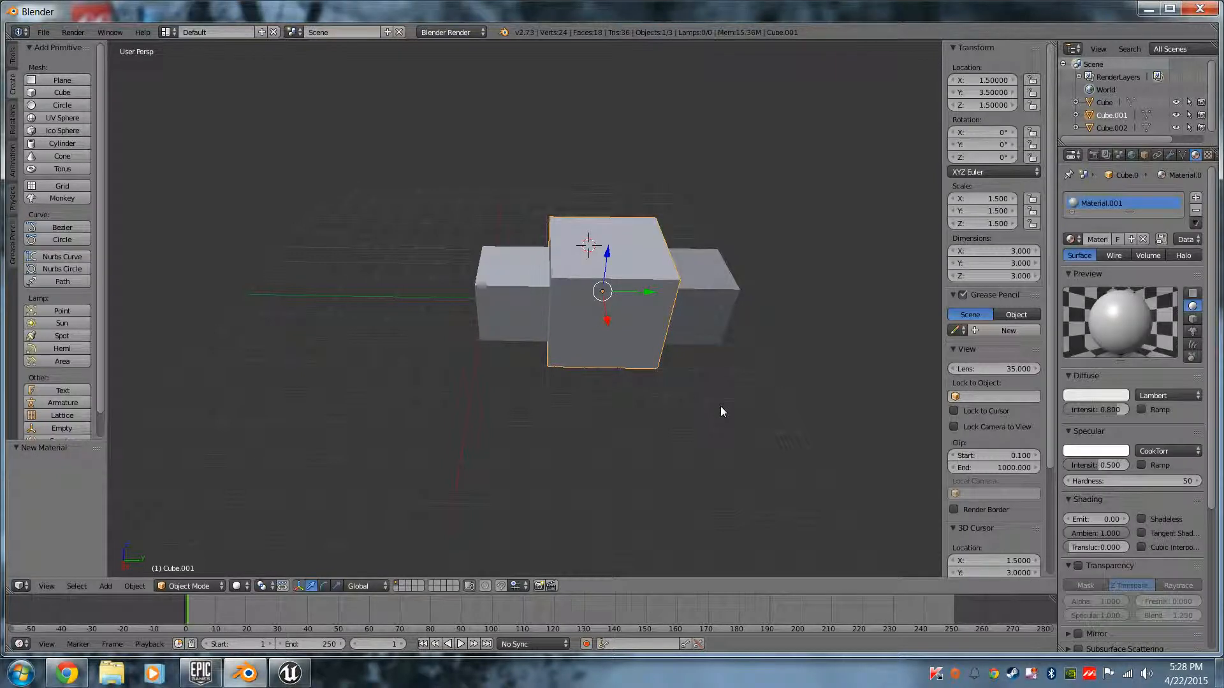
{"action": "left_click", "coordinate": [1196, 212]}
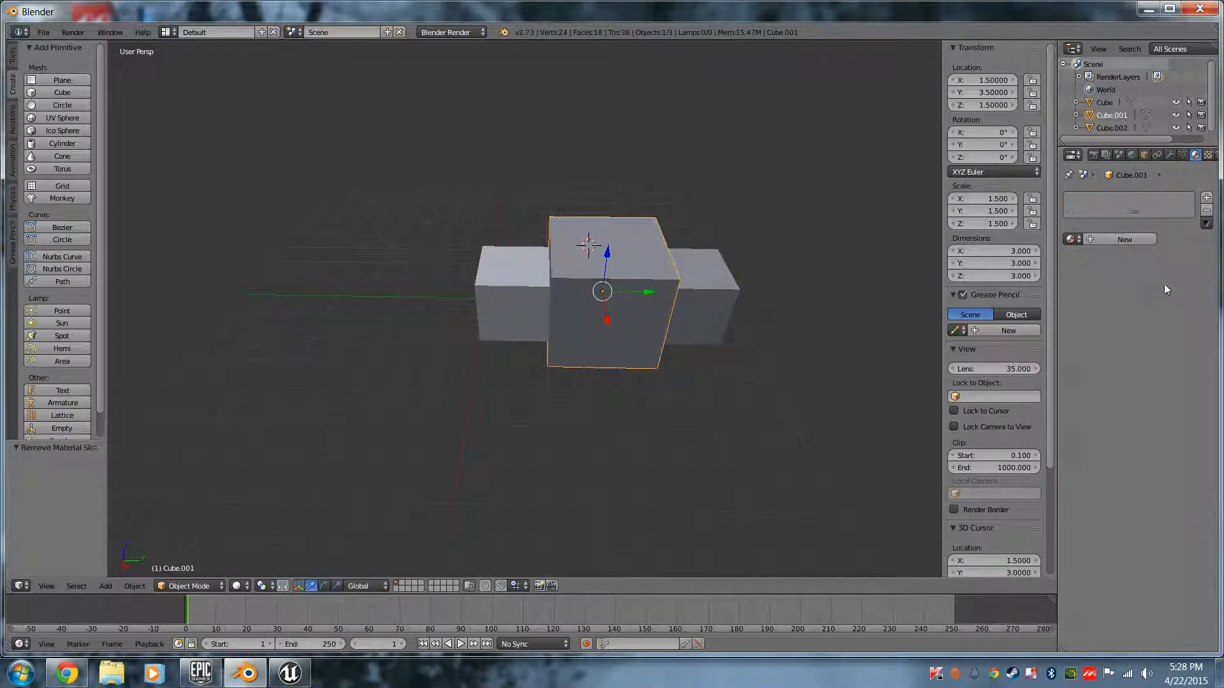
{"action": "left_click", "coordinate": [1206, 198]}
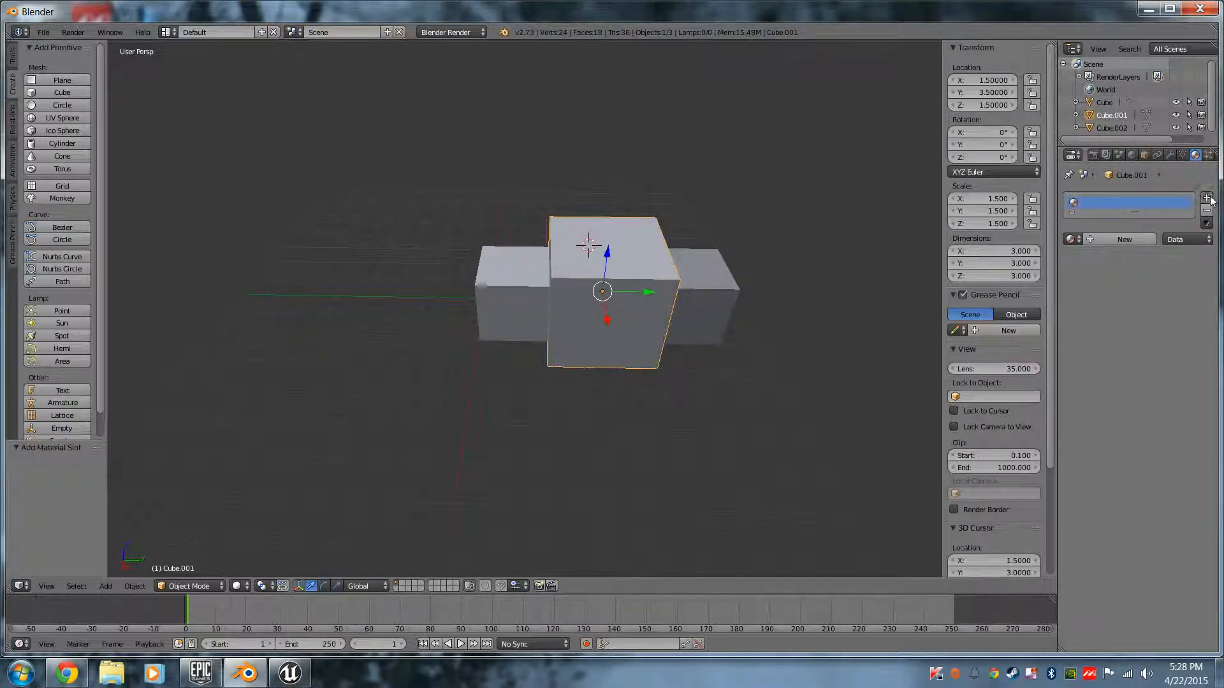
{"action": "left_click", "coordinate": [1207, 211]}
Step: Enter Edit Mode on the large cube and search for the Mark Seam command
{"action": "right_click", "coordinate": [732, 311]}
{"action": "right_click", "coordinate": [528, 307]}
{"action": "right_click", "coordinate": [609, 312]}
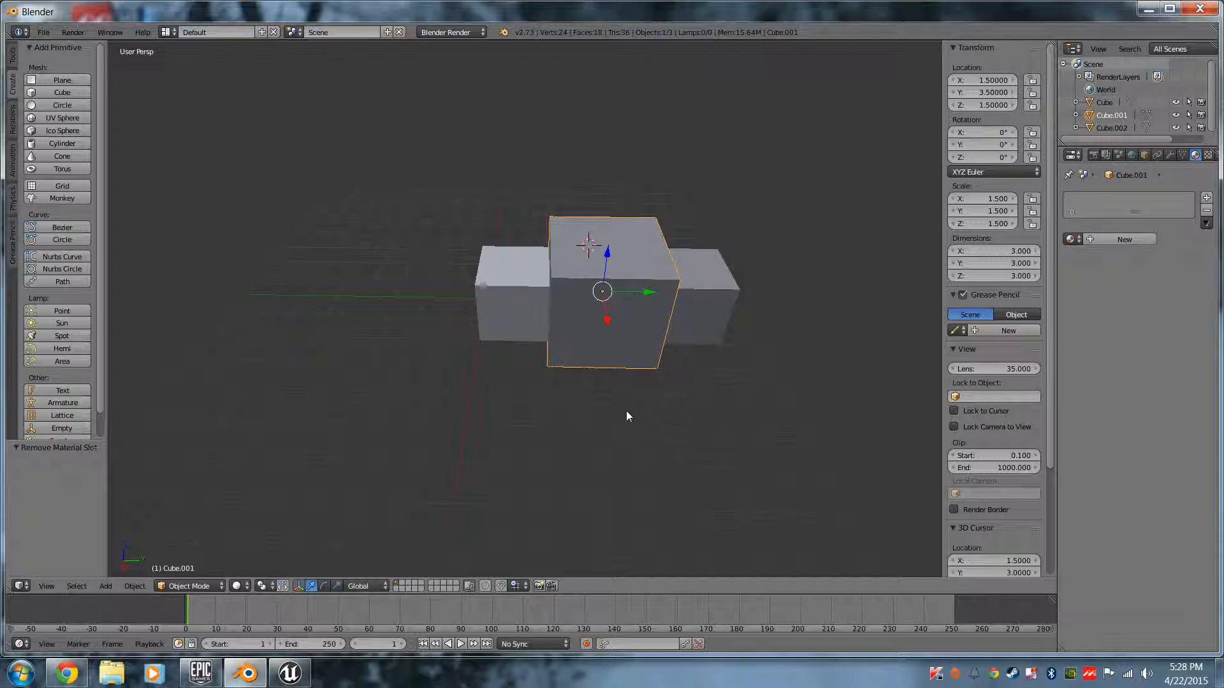
{"action": "key", "text": "Tab"}
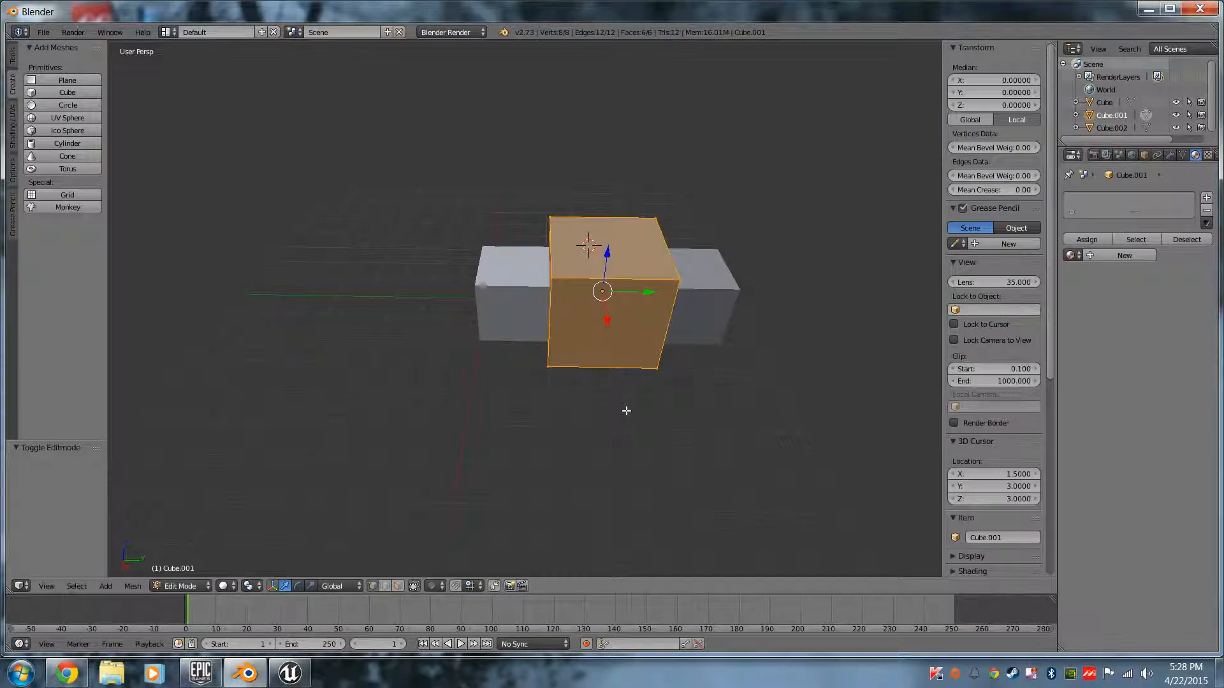
{"action": "key", "text": "space"}
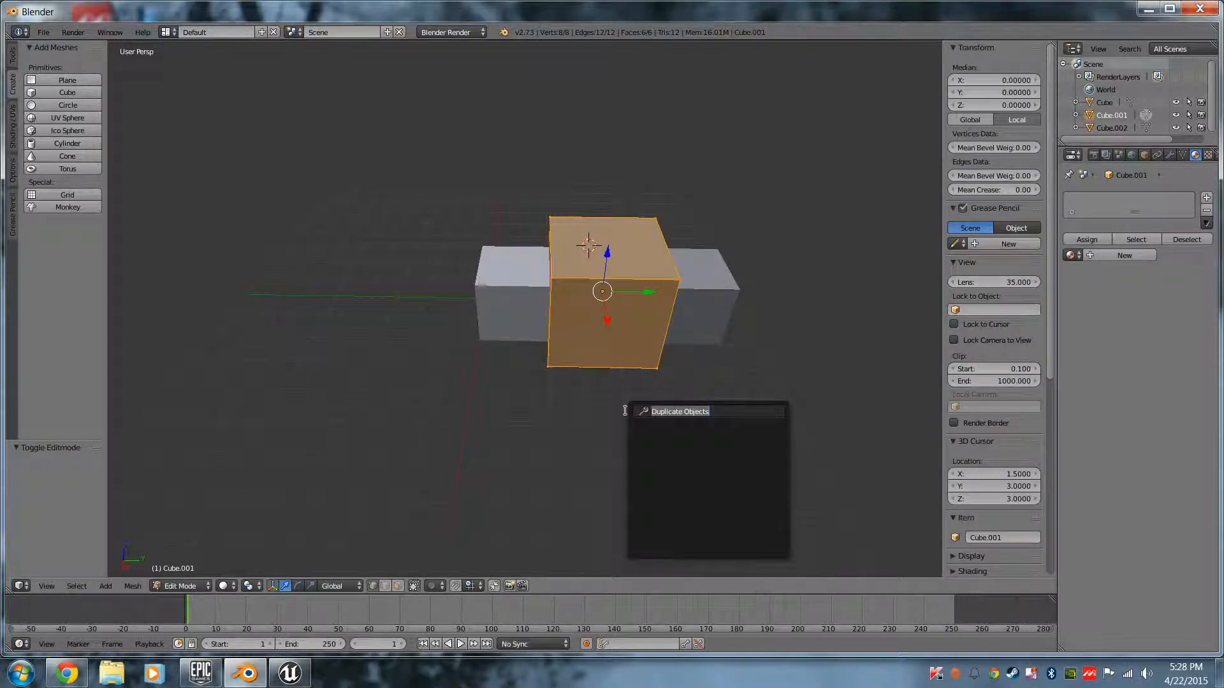
{"action": "type", "text": "mark seam"}
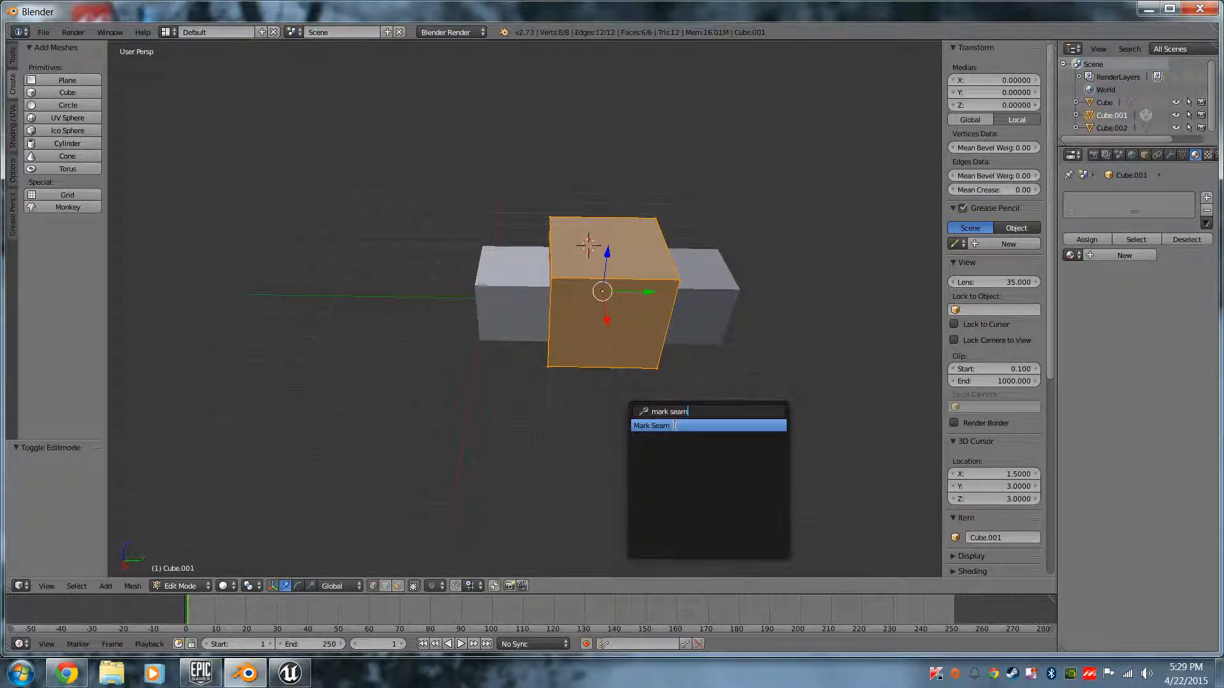
{"action": "key", "text": "Return"}
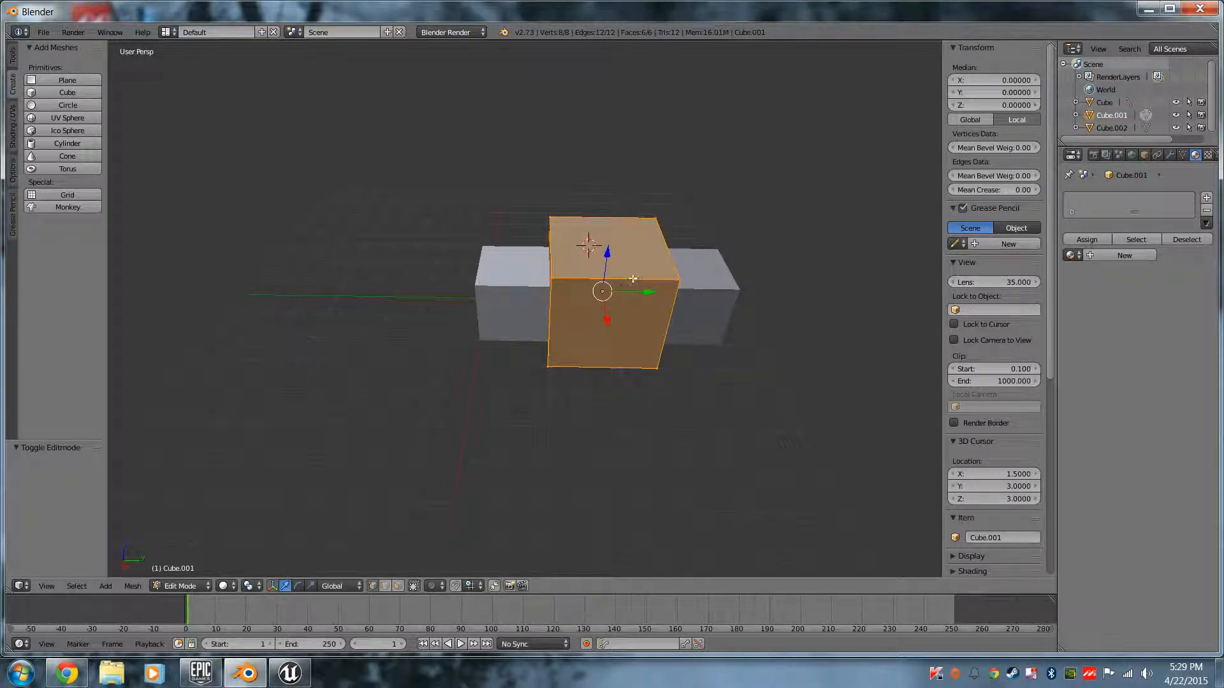
Step: Switch to edge selection and mark the large cube's top front edge, parallel to the Y axis, as a seam
{"action": "right_click", "coordinate": [678, 281]}
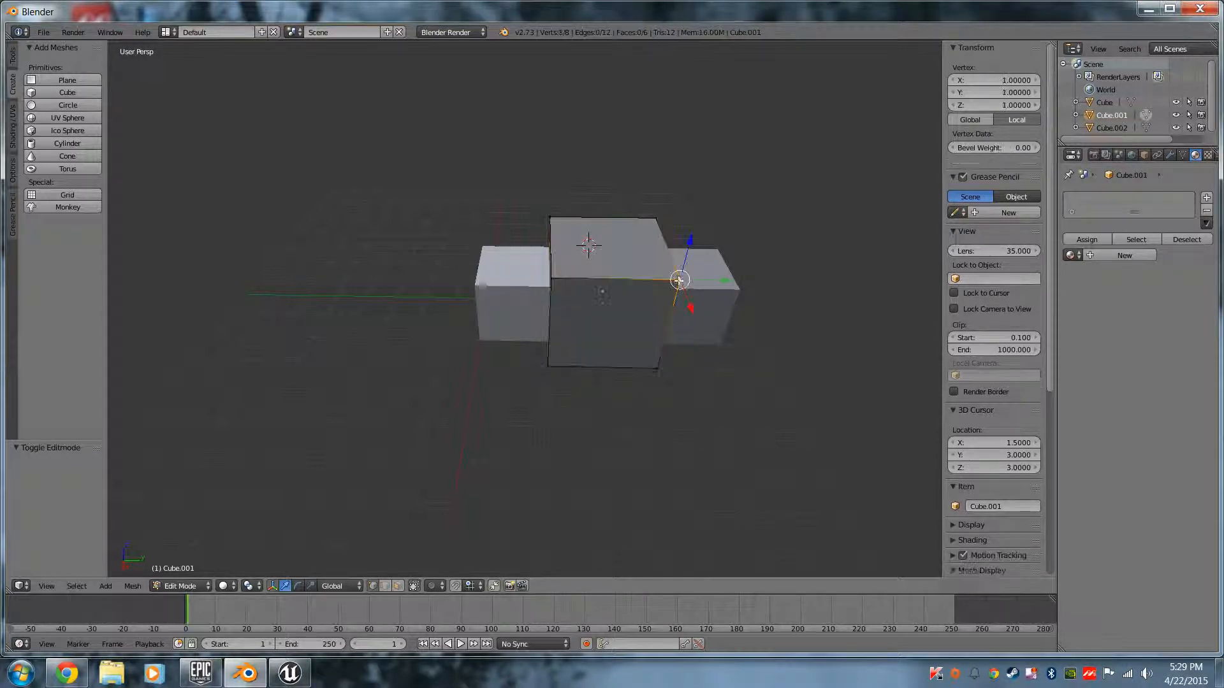
{"action": "left_click", "coordinate": [391, 588]}
{"action": "right_click", "coordinate": [642, 278]}
{"action": "middle_click_drag", "start_coordinate": [642, 278], "coordinate": [627, 343]}
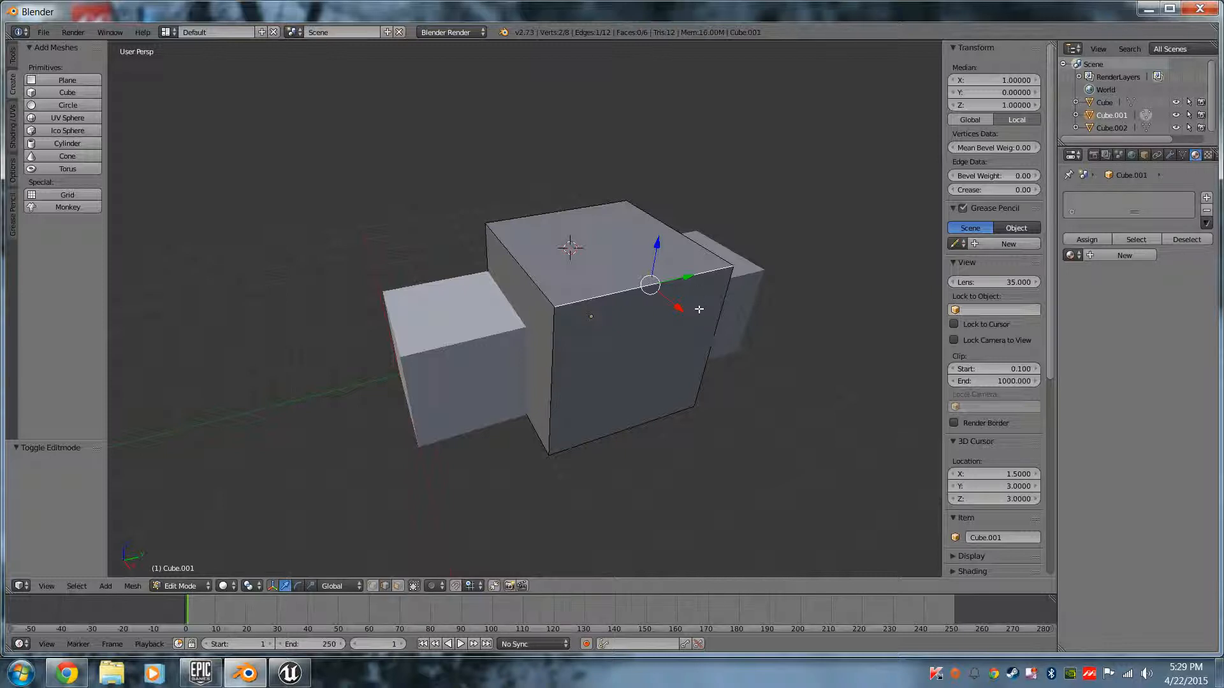
{"action": "middle_click_drag", "start_coordinate": [647, 297], "coordinate": [612, 289]}
{"action": "key", "text": "space"}
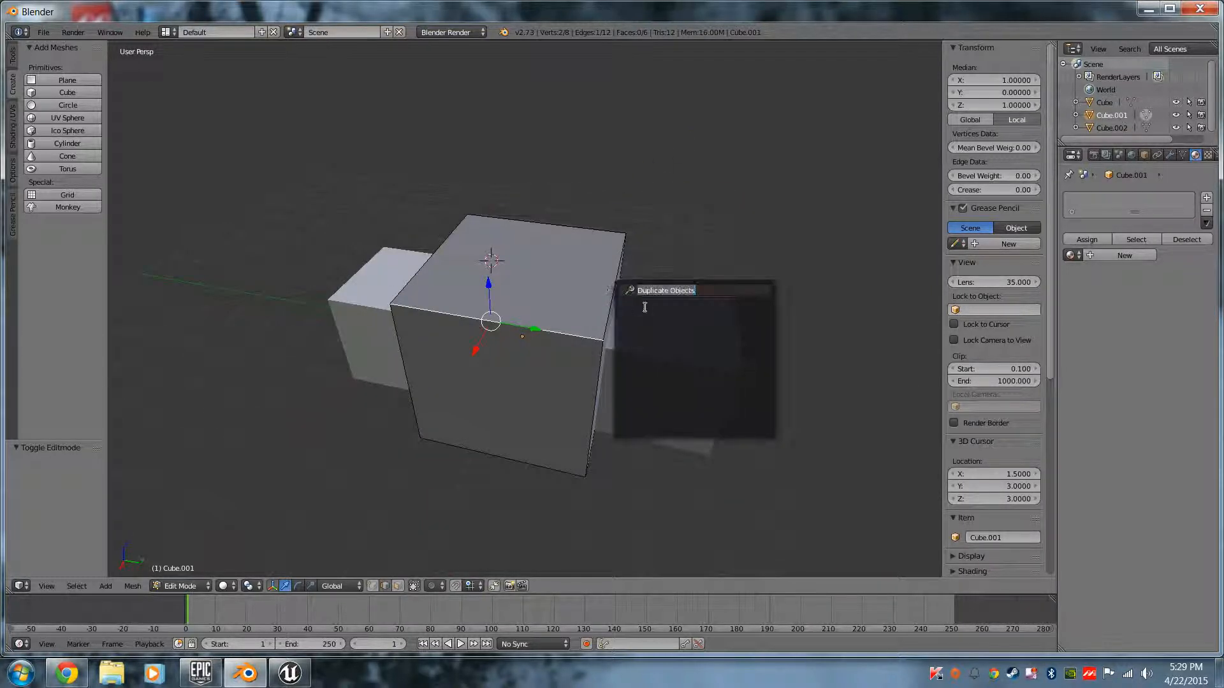
{"action": "type", "text": "mark seam"}
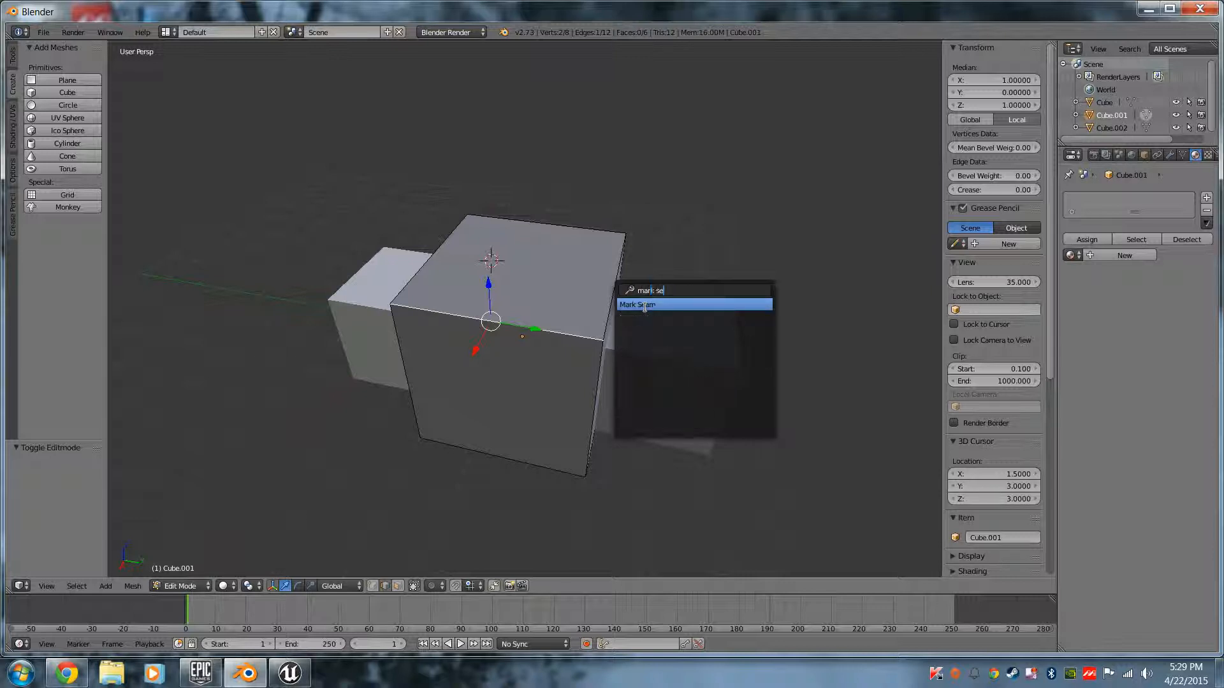
{"action": "left_click", "coordinate": [645, 308]}
Step: Select the large cube's front vertical edge beside the third cube and inspect the marked seam from several angles
{"action": "right_click", "coordinate": [590, 423]}
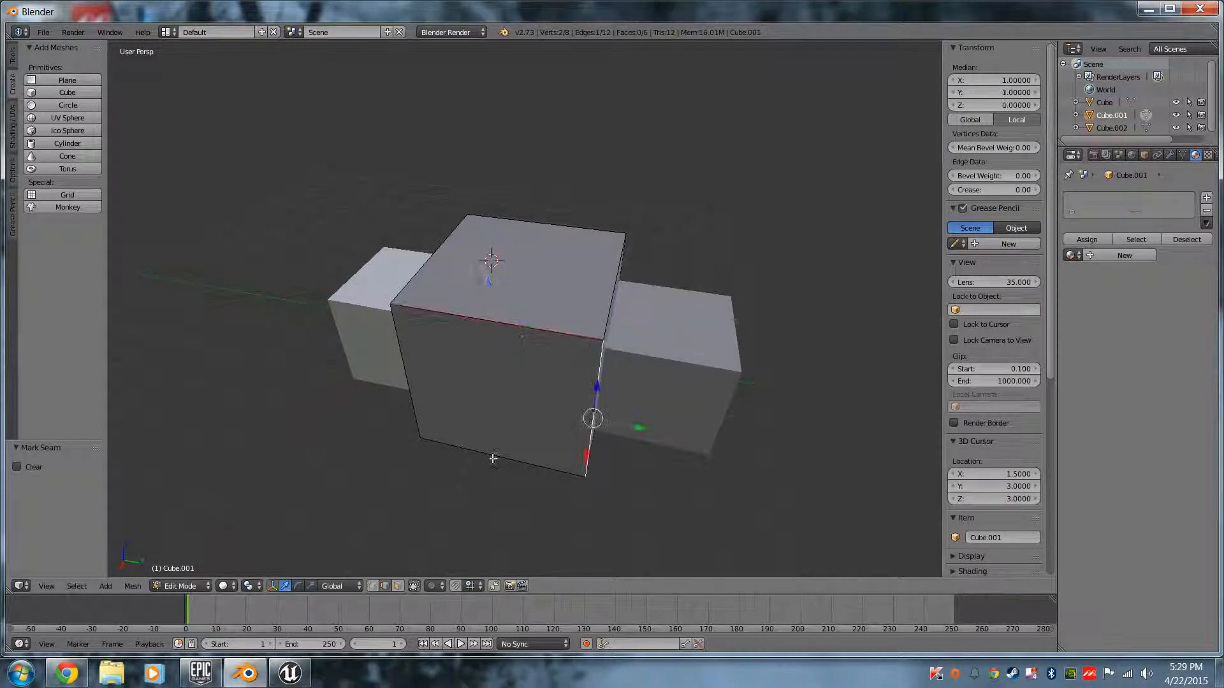
{"action": "middle_click_drag", "start_coordinate": [500, 451], "coordinate": [538, 397]}
{"action": "middle_click_drag", "start_coordinate": [475, 364], "coordinate": [519, 355]}
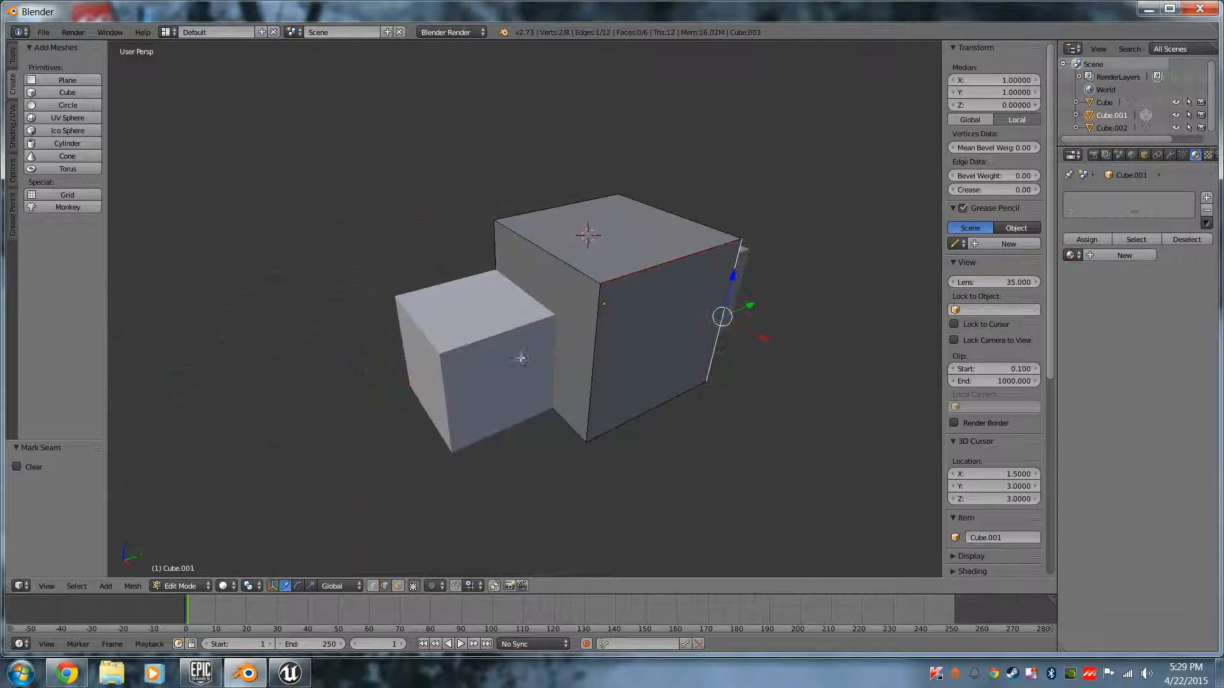
{"action": "mouse_move", "coordinate": [626, 341]}
{"action": "middle_mouse_down"}
{"action": "mouse_move", "coordinate": [602, 477]}
{"action": "mouse_move", "coordinate": [565, 404]}
{"action": "mouse_move", "coordinate": [549, 427]}
{"action": "mouse_move", "coordinate": [631, 357]}
{"action": "middle_mouse_up"}
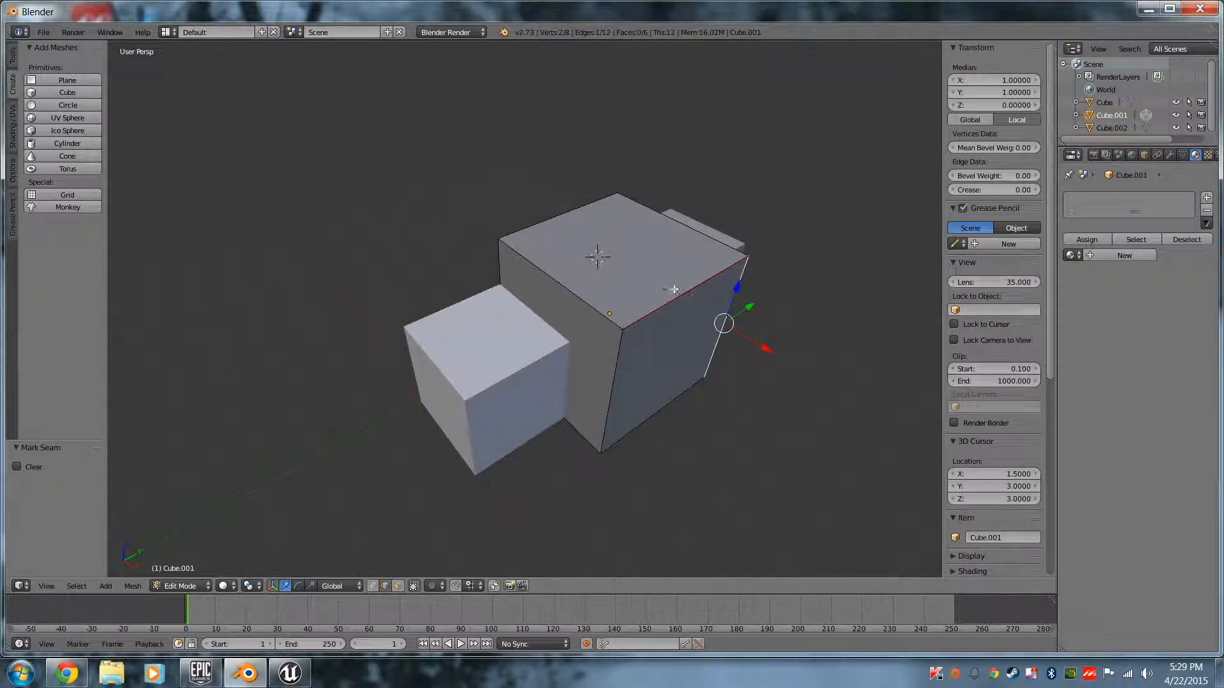
{"action": "middle_click_drag", "start_coordinate": [710, 404], "coordinate": [667, 260]}
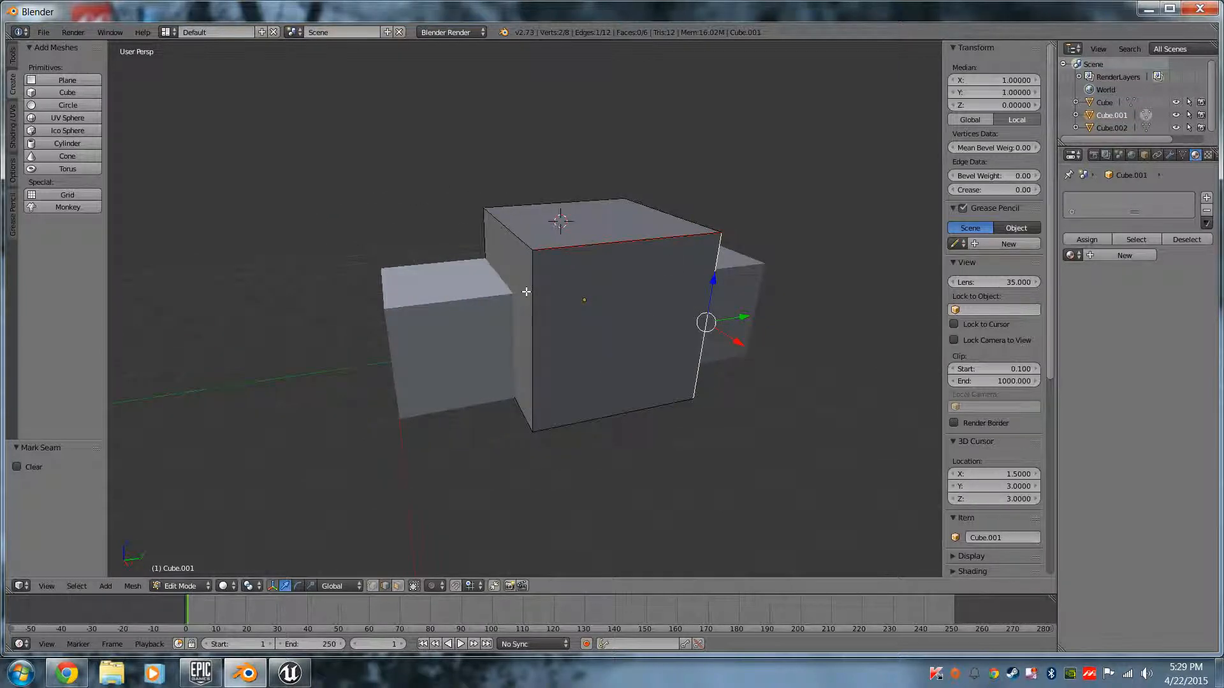
Step: Duplicate the Blender window and arrange the two windows side by side, each filling half the screen
{"action": "left_click_drag", "start_coordinate": [622, 13], "coordinate": [1223, 63]}
{"action": "left_click", "coordinate": [719, 32]}
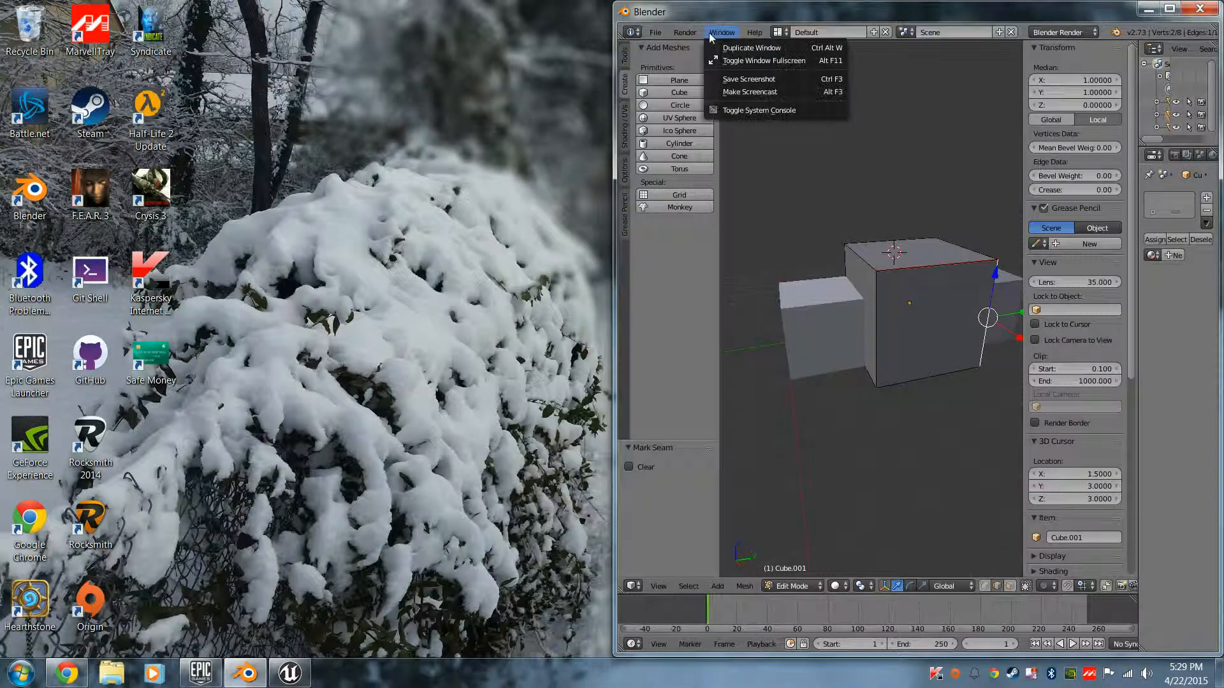
{"action": "left_click", "coordinate": [733, 49]}
{"action": "left_click_drag", "start_coordinate": [827, 19], "coordinate": [534, 8]}
{"action": "key", "text": "super+Left"}
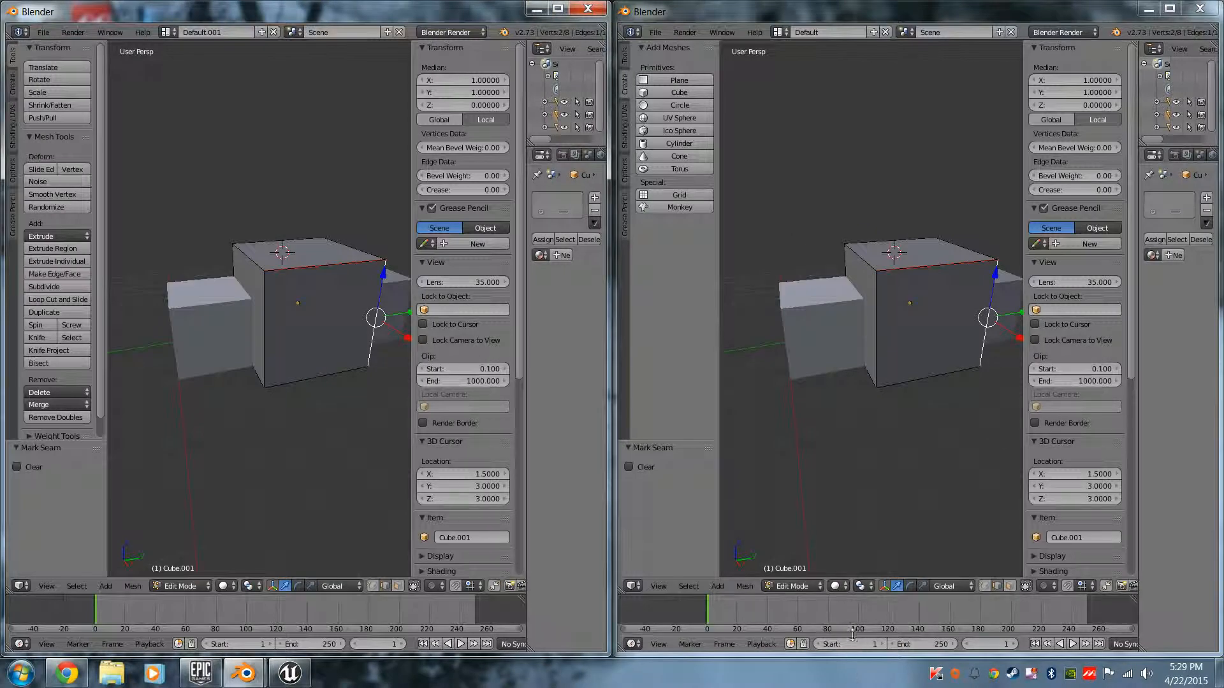
{"action": "right_click", "coordinate": [870, 596]}
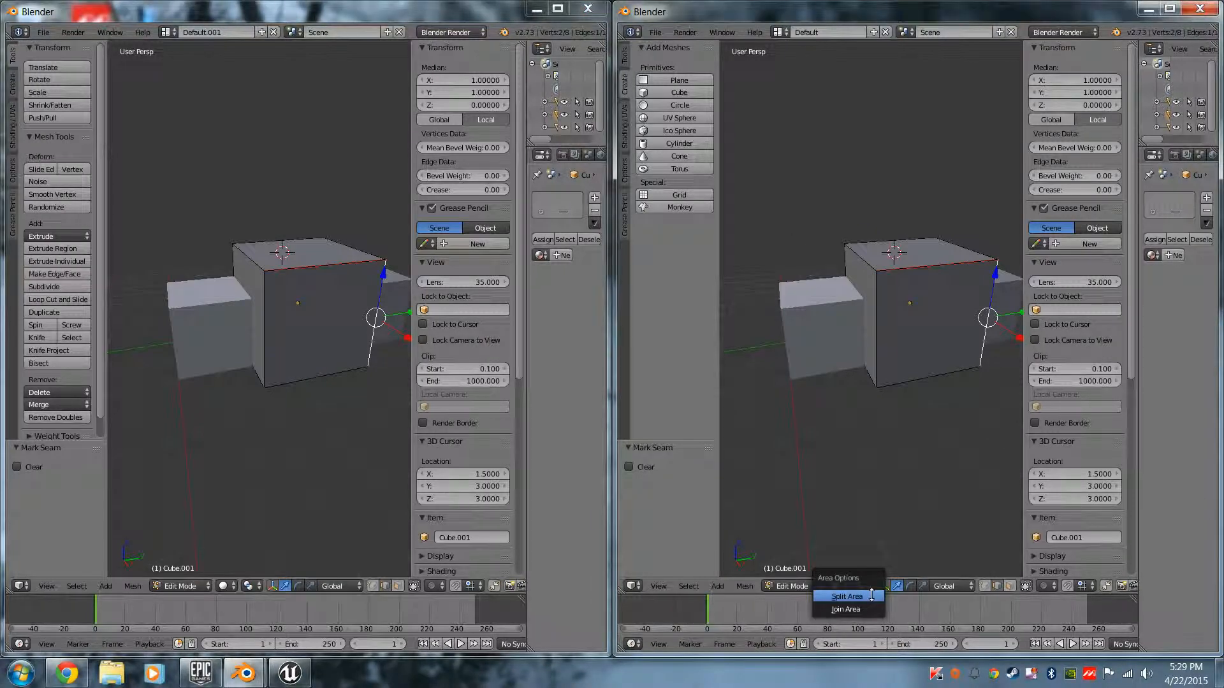
{"action": "left_click", "coordinate": [864, 594]}
{"action": "left_click", "coordinate": [863, 425]}
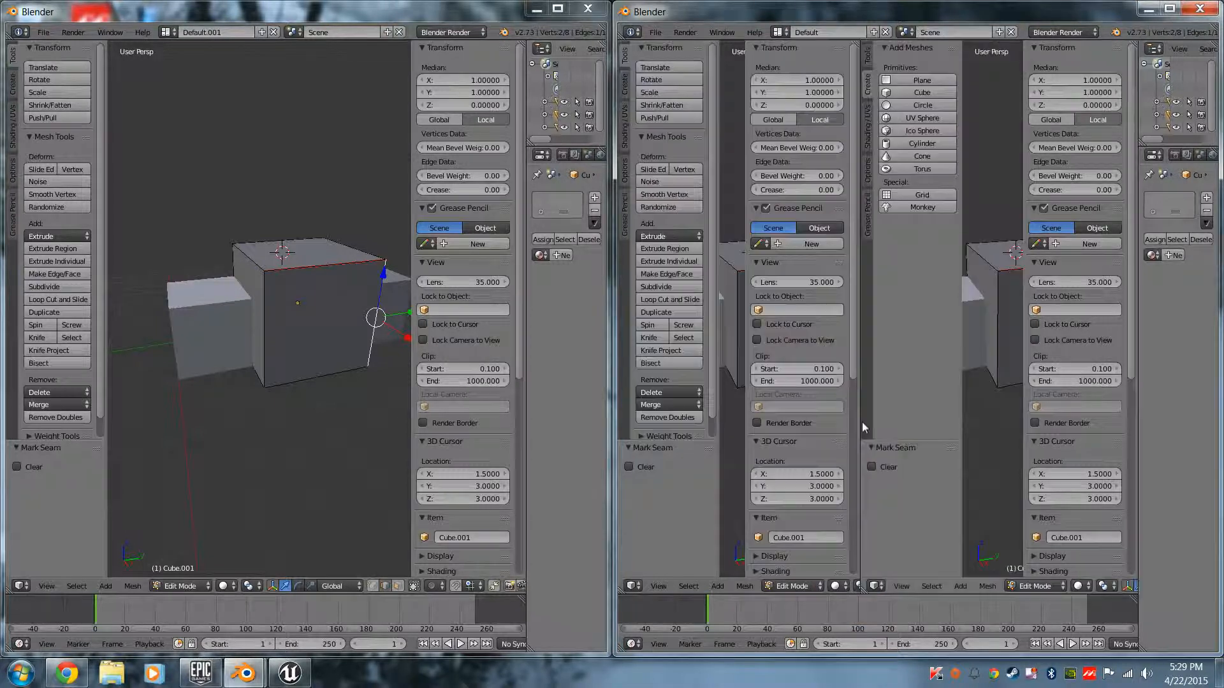
{"action": "left_click_drag", "start_coordinate": [706, 11], "coordinate": [746, 2]}
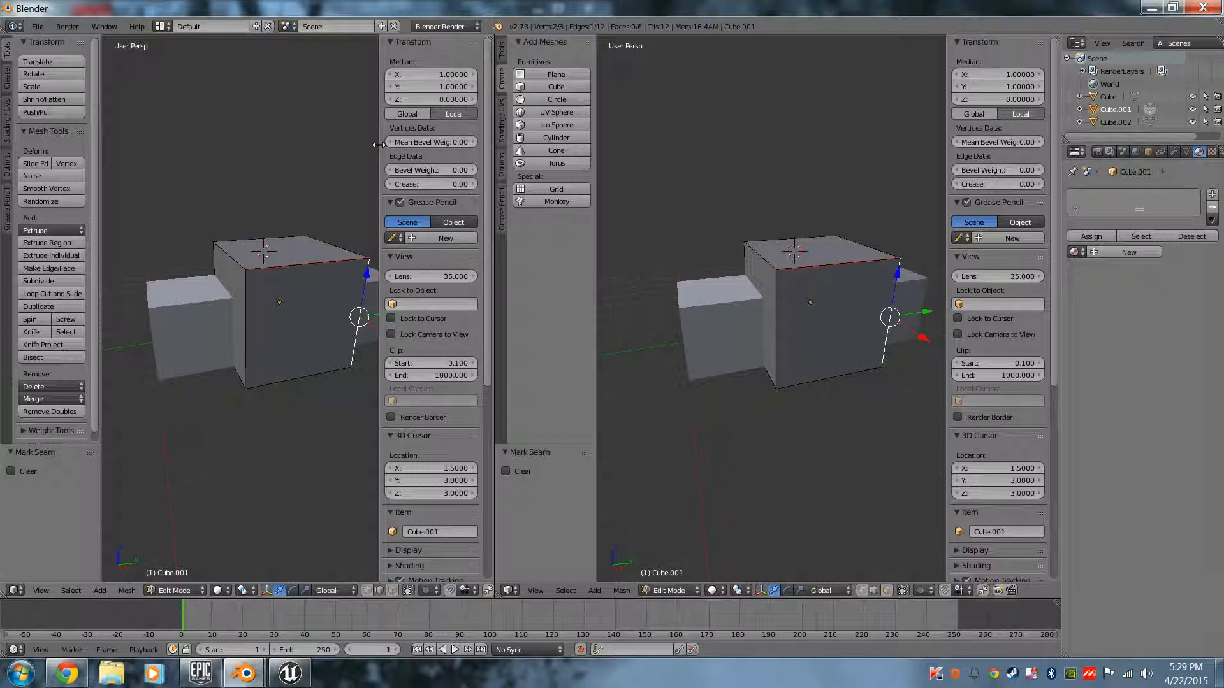
{"action": "right_click", "coordinate": [492, 141]}
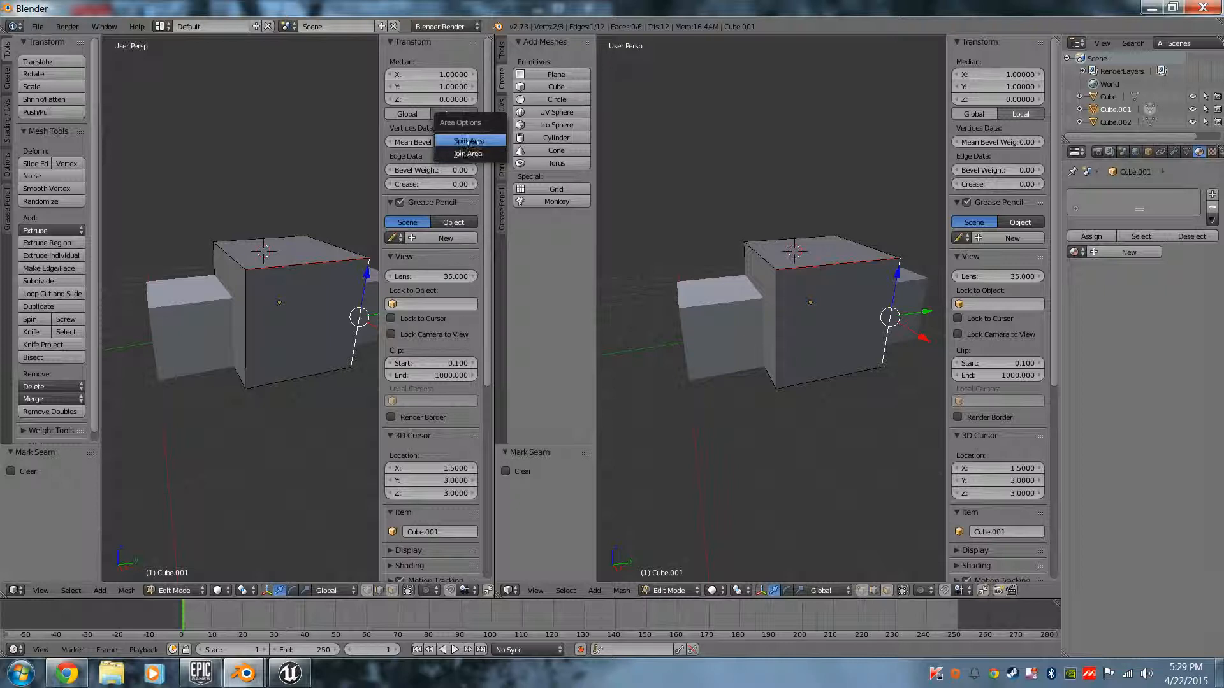
{"action": "left_click", "coordinate": [469, 153]}
{"action": "left_click", "coordinate": [347, 162]}
{"action": "left_click_drag", "start_coordinate": [640, 8], "coordinate": [1223, 184]}
Step: Clear the seam from the large cube's top front edge
{"action": "middle_click_drag", "start_coordinate": [902, 300], "coordinate": [740, 437]}
{"action": "right_click", "coordinate": [894, 321]}
{"action": "left_click", "coordinate": [628, 468]}
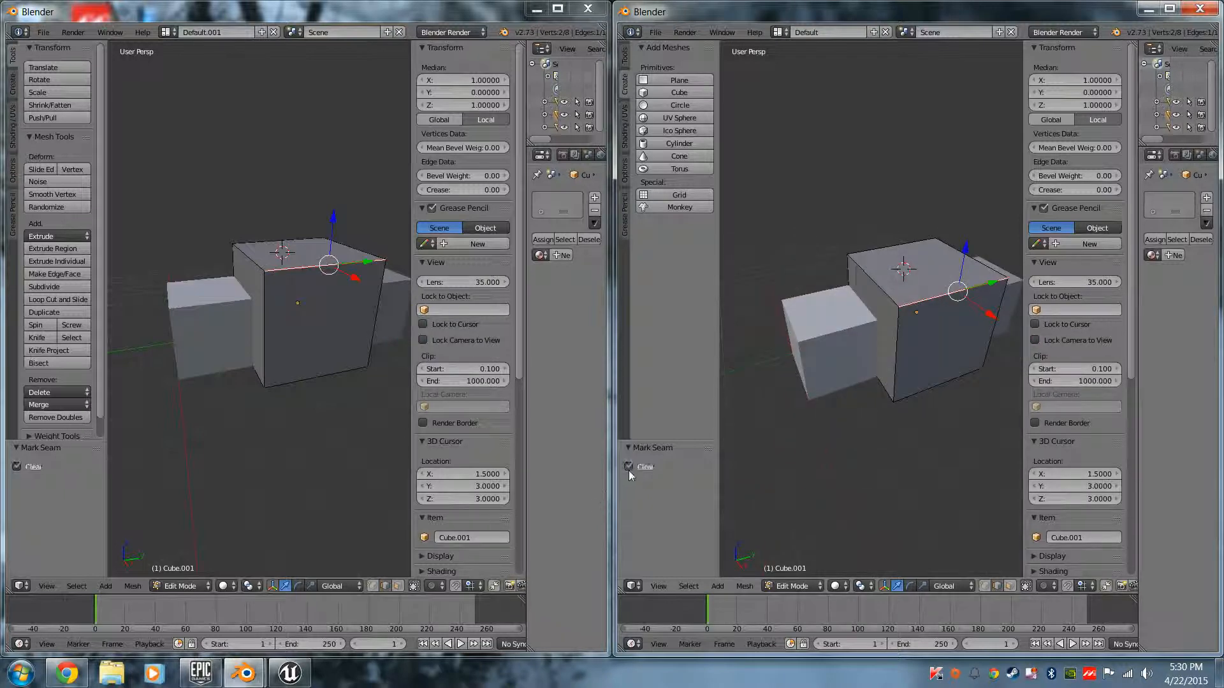
{"action": "middle_click_drag", "start_coordinate": [944, 406], "coordinate": [913, 393]}
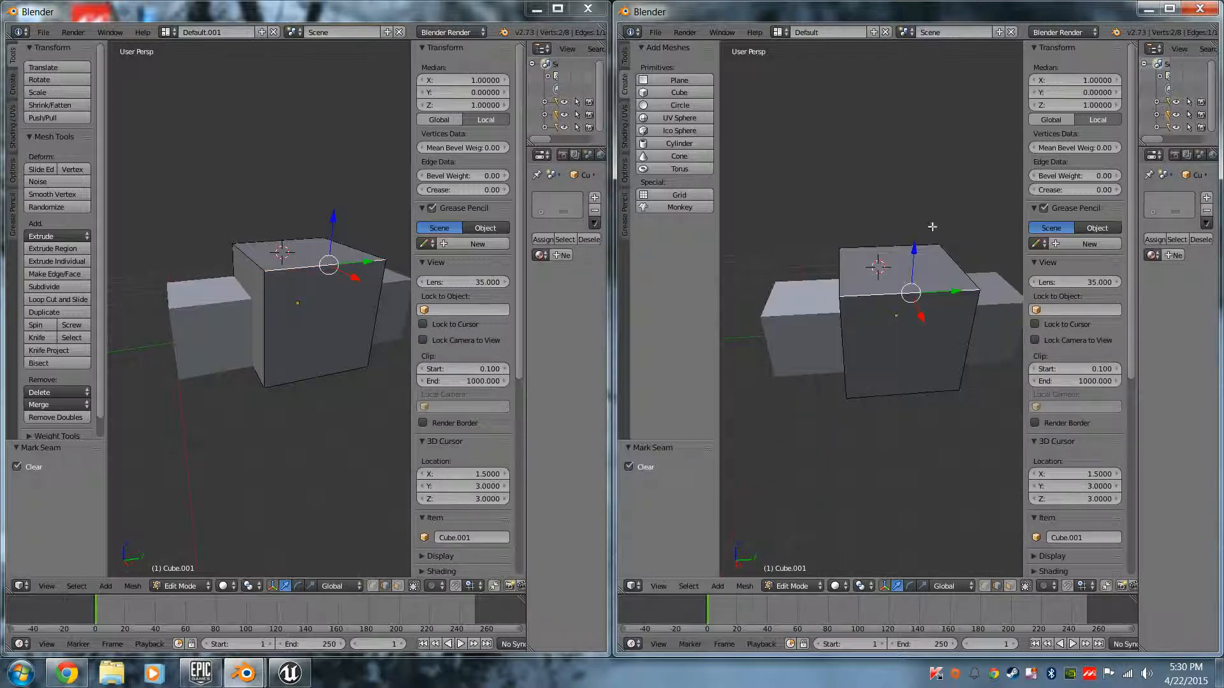
Step: Toggle the seam's Clear option for the large cube's top back edge and select the neighbouring top edges to check them
{"action": "right_click", "coordinate": [879, 243]}
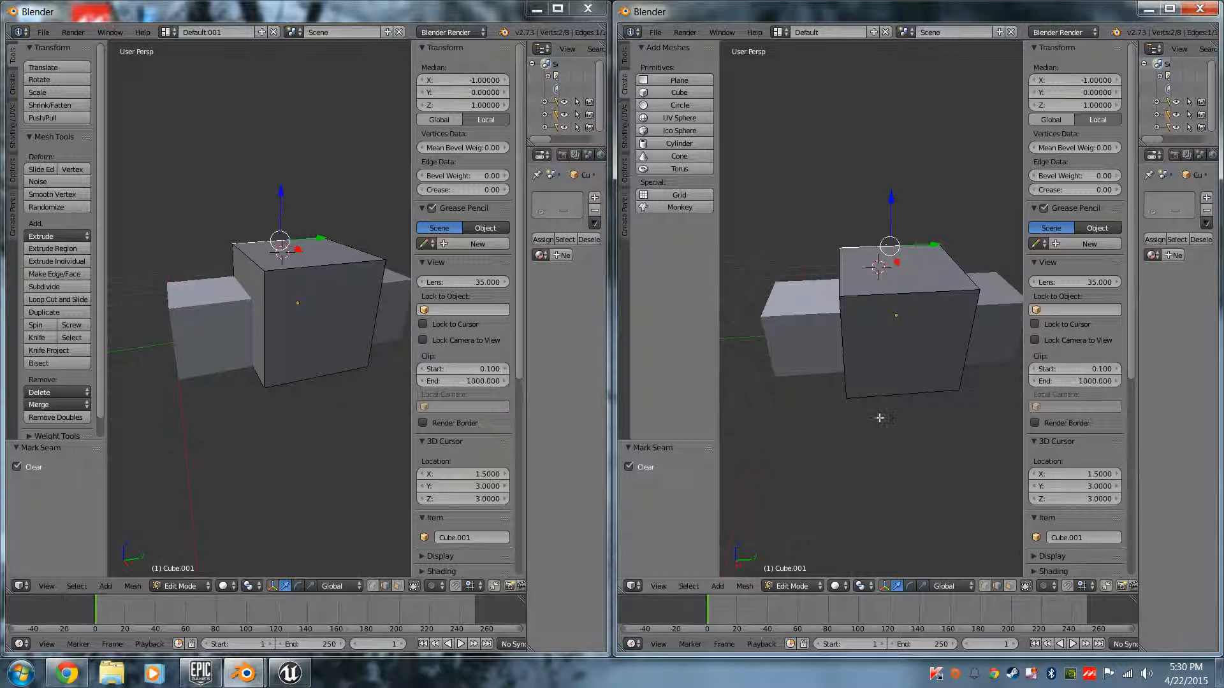
{"action": "left_click", "coordinate": [635, 470]}
{"action": "left_click", "coordinate": [632, 468]}
{"action": "right_click", "coordinate": [838, 266]}
{"action": "right_click", "coordinate": [944, 291]}
{"action": "right_click", "coordinate": [963, 271]}
{"action": "right_click", "coordinate": [840, 287]}
Step: Mark the large cube's front vertical edge beside the first small cube as a seam, and clear it again
{"action": "middle_click_drag", "start_coordinate": [833, 424], "coordinate": [901, 429]}
{"action": "right_click", "coordinate": [872, 335]}
{"action": "key", "text": "space"}
{"action": "left_click", "coordinate": [936, 374]}
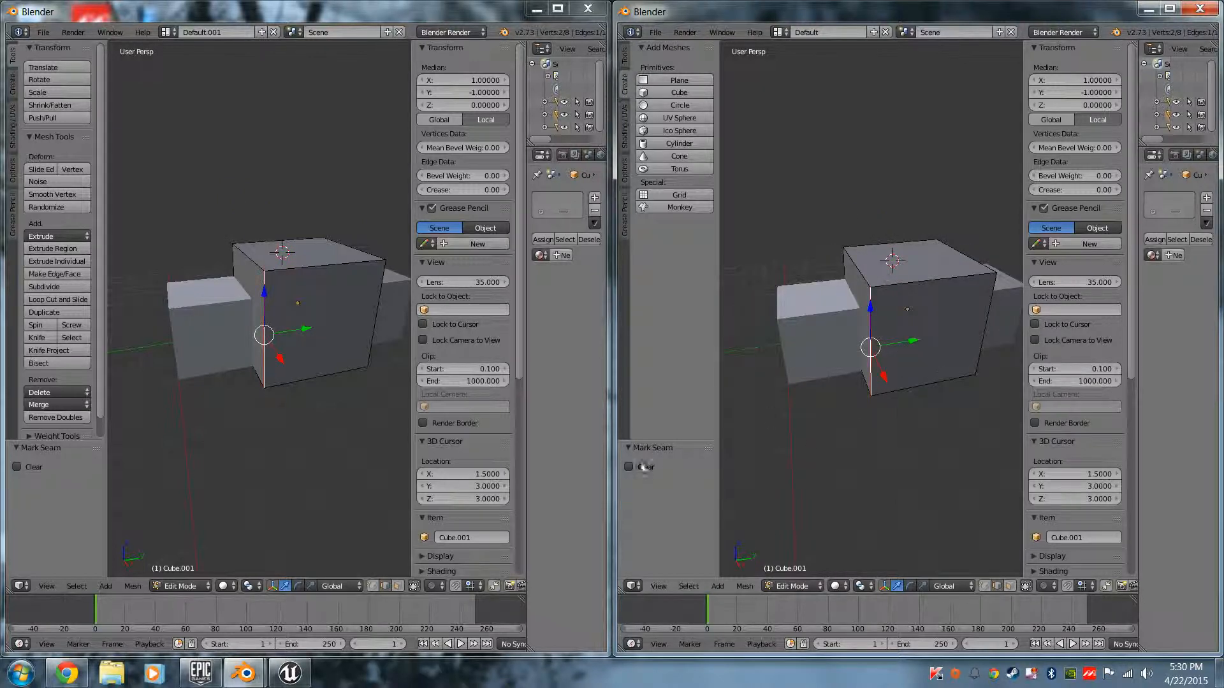
{"action": "left_click", "coordinate": [628, 467]}
{"action": "right_click", "coordinate": [961, 276]}
{"action": "middle_click_drag", "start_coordinate": [989, 398], "coordinate": [911, 371]}
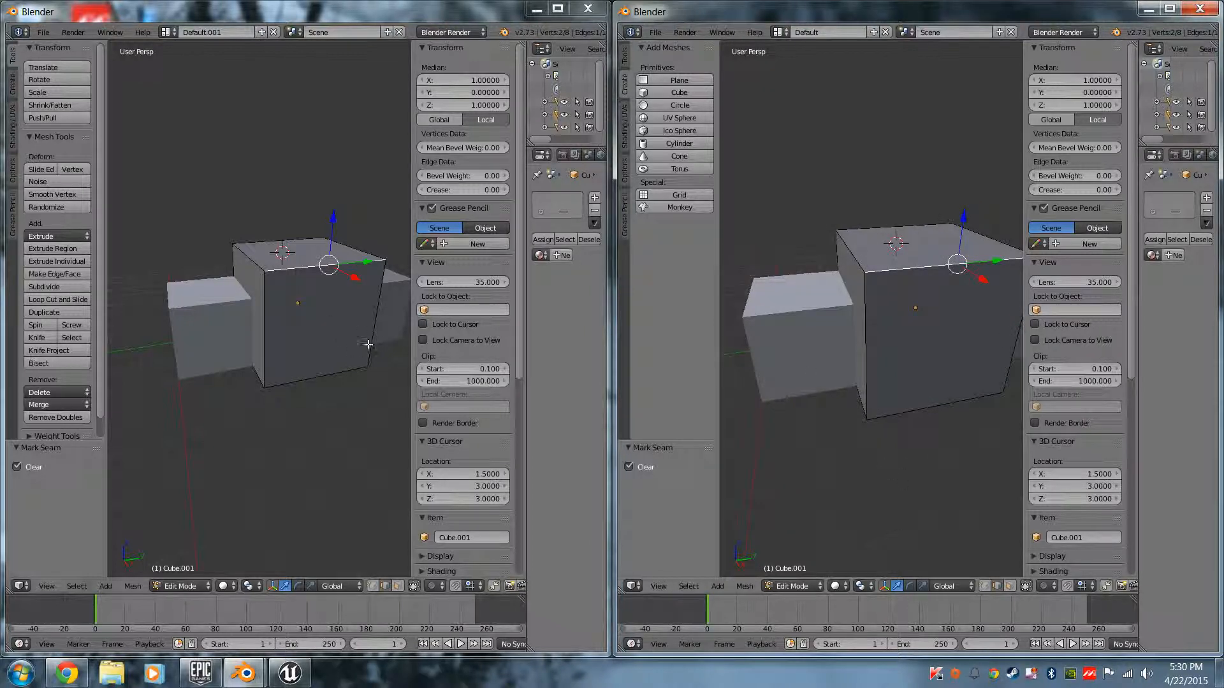
{"action": "middle_click_drag", "start_coordinate": [911, 367], "coordinate": [914, 400]}
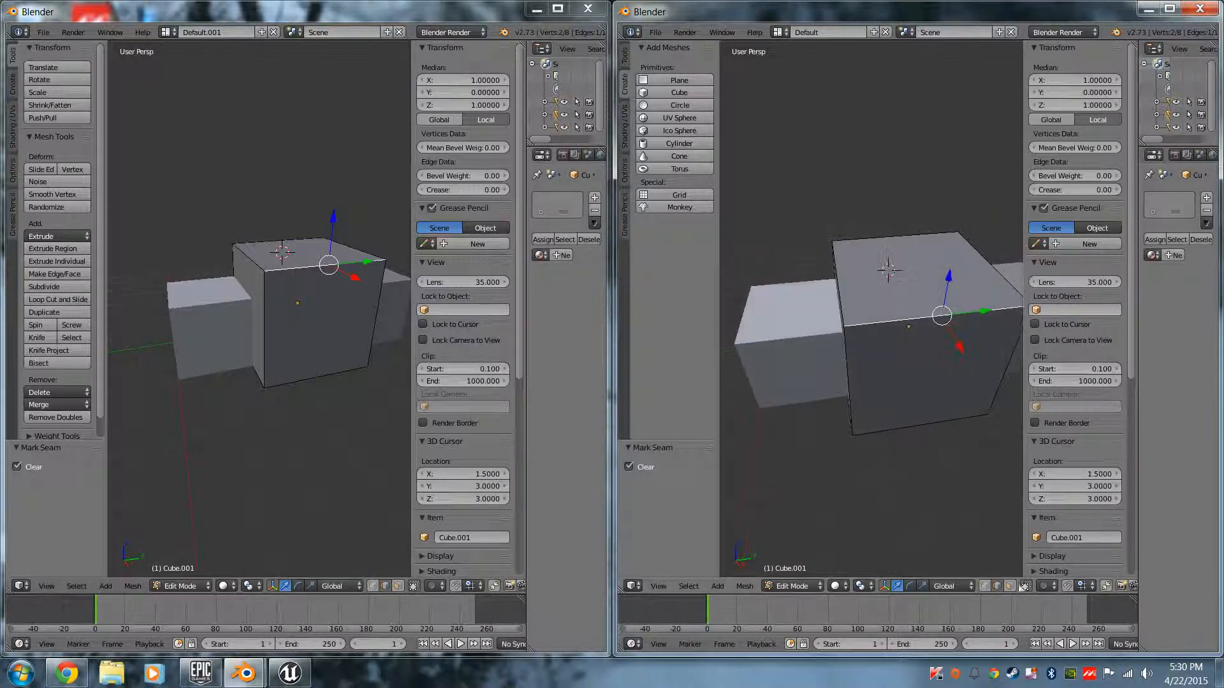
Step: Switch to vertex selection and try Mark Seam on the large cube's top front corner vertex
{"action": "left_click", "coordinate": [985, 586]}
{"action": "right_click", "coordinate": [845, 328]}
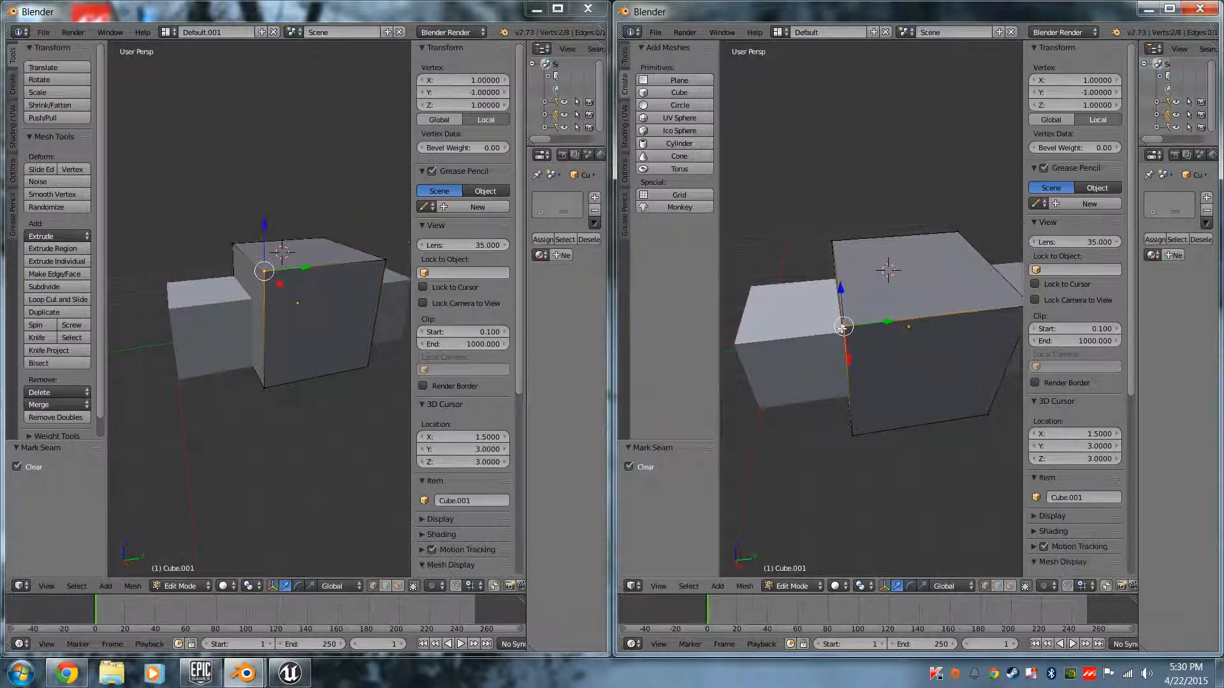
{"action": "key", "text": "space"}
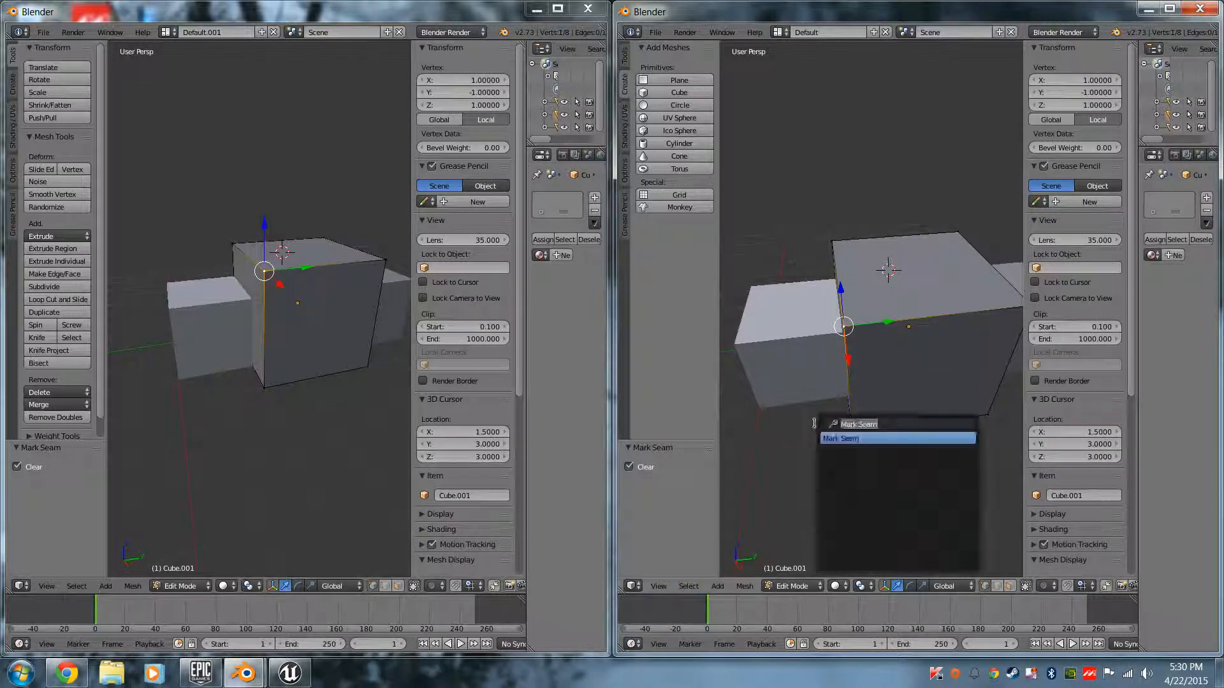
{"action": "type", "text": "mark seam"}
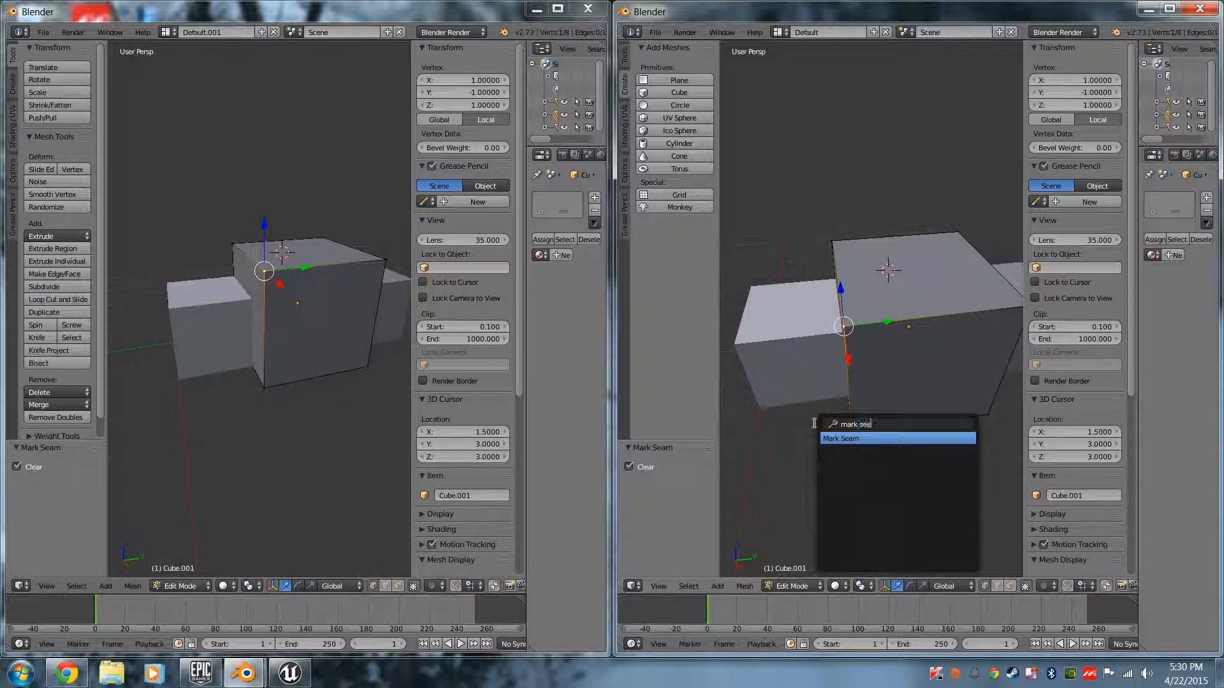
{"action": "key", "text": "Return"}
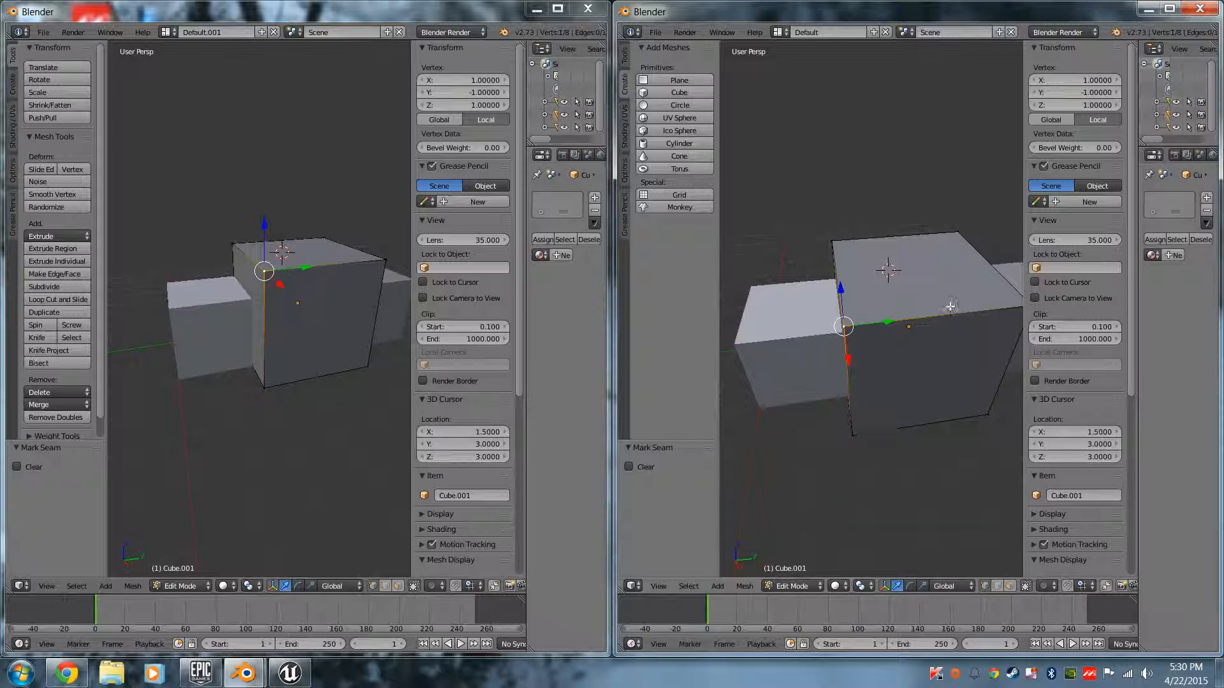
{"action": "right_click", "coordinate": [959, 232]}
{"action": "scroll", "coordinate": [870, 383], "scroll_direction": "up", "scroll_amount": 4}
{"action": "middle_click_drag", "start_coordinate": [870, 385], "coordinate": [834, 382]}
{"action": "middle_click_drag", "start_coordinate": [749, 285], "coordinate": [760, 289]}
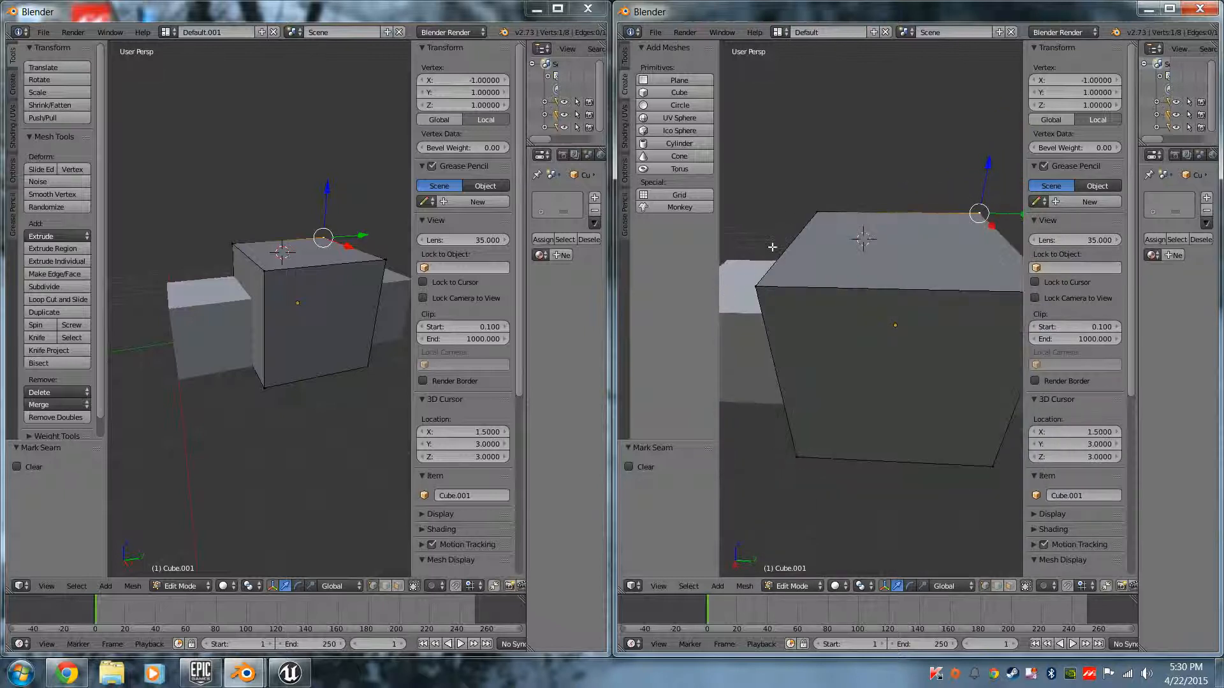
Step: Switch back to edge selection and toggle the seam's Clear option for the large cube's top front edge
{"action": "left_click", "coordinate": [997, 590]}
{"action": "right_click", "coordinate": [923, 294]}
{"action": "middle_click_drag", "start_coordinate": [923, 295], "coordinate": [740, 464]}
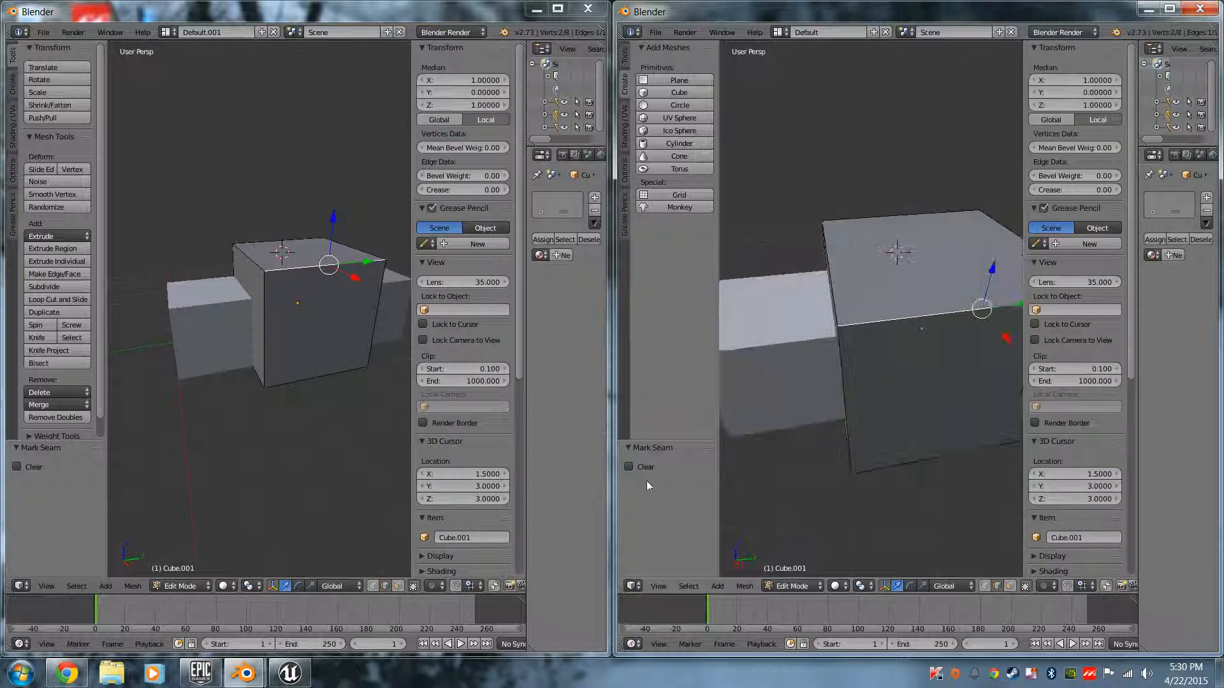
{"action": "left_click", "coordinate": [631, 466]}
{"action": "left_click", "coordinate": [629, 465]}
{"action": "middle_click_drag", "start_coordinate": [869, 432], "coordinate": [905, 290]}
{"action": "right_click", "coordinate": [819, 212]}
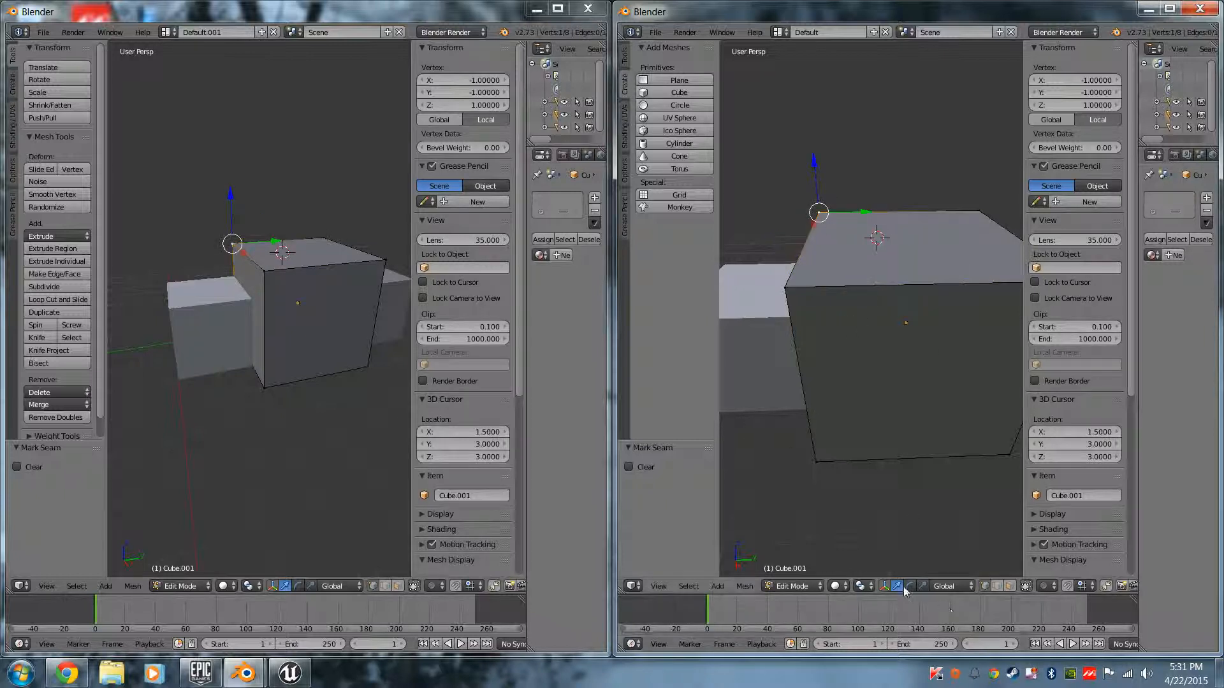
{"action": "right_click", "coordinate": [931, 284]}
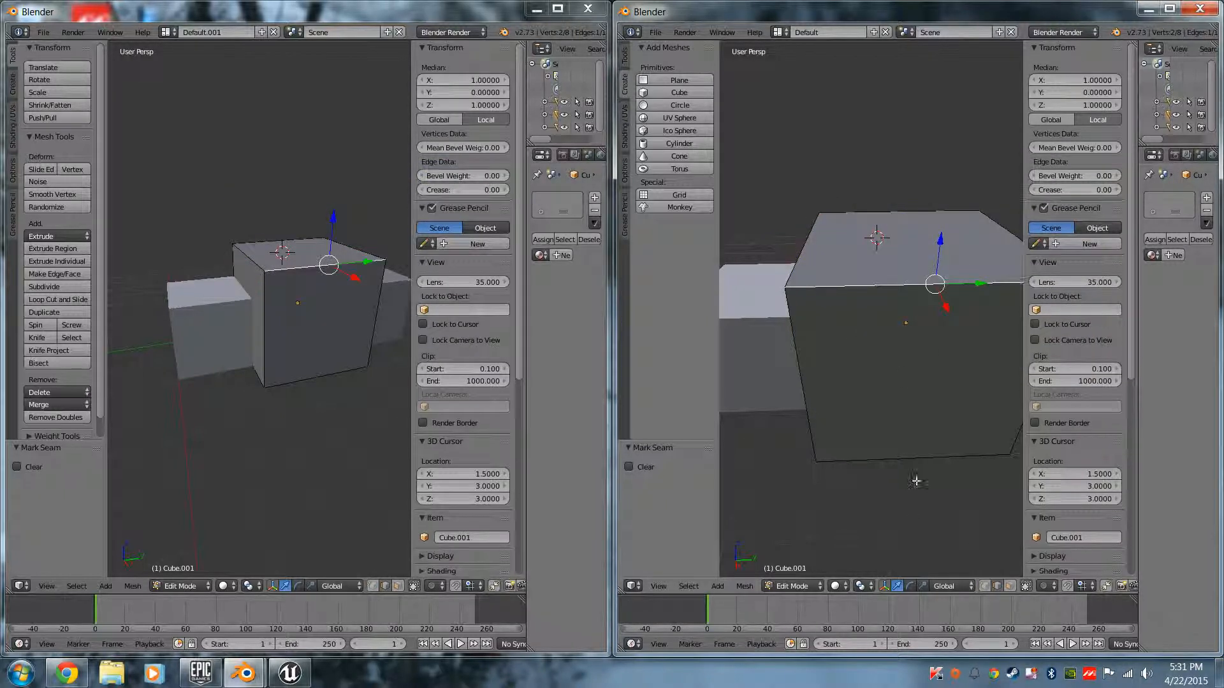
{"action": "key", "text": "space"}
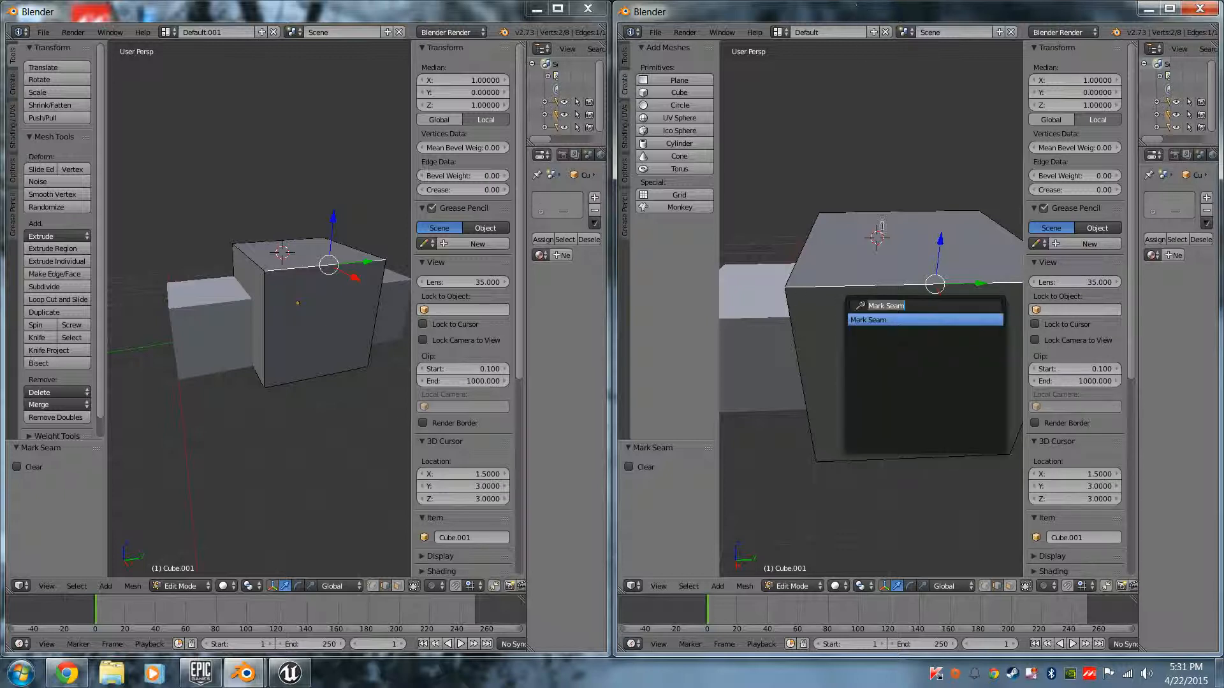
{"action": "left_click", "coordinate": [899, 520]}
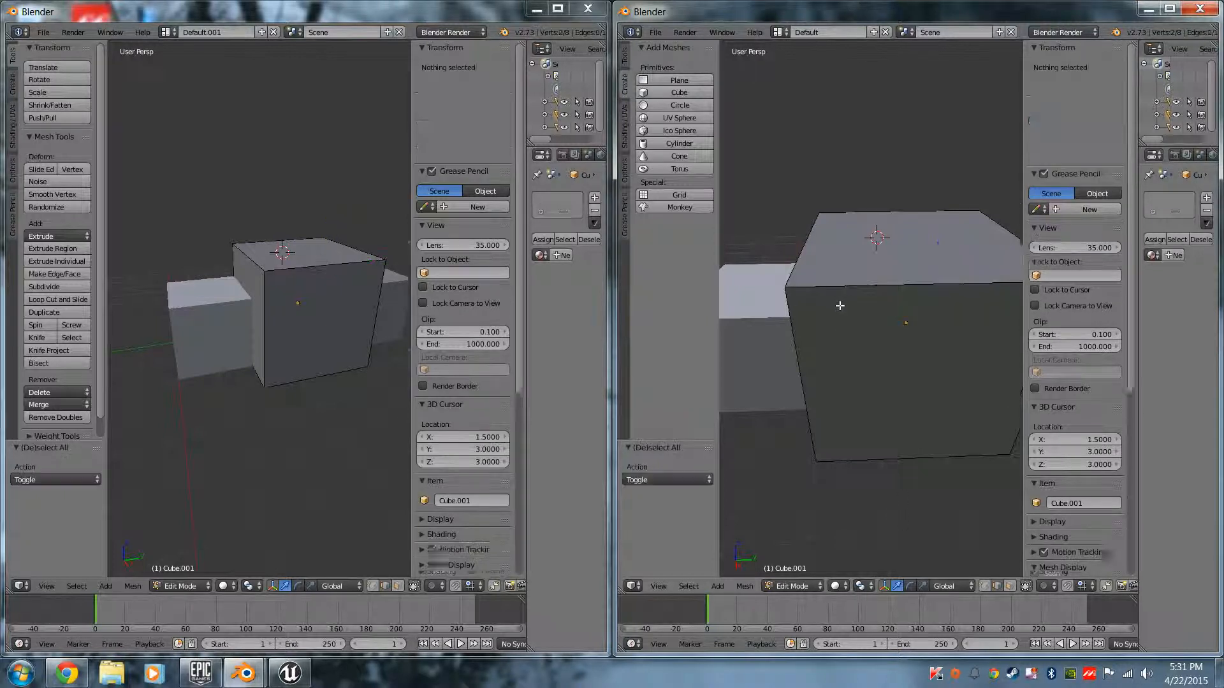
Step: Select the large cube's entire mesh and change the other window's 3D view to the UV/Image Editor
{"action": "key", "text": "a"}
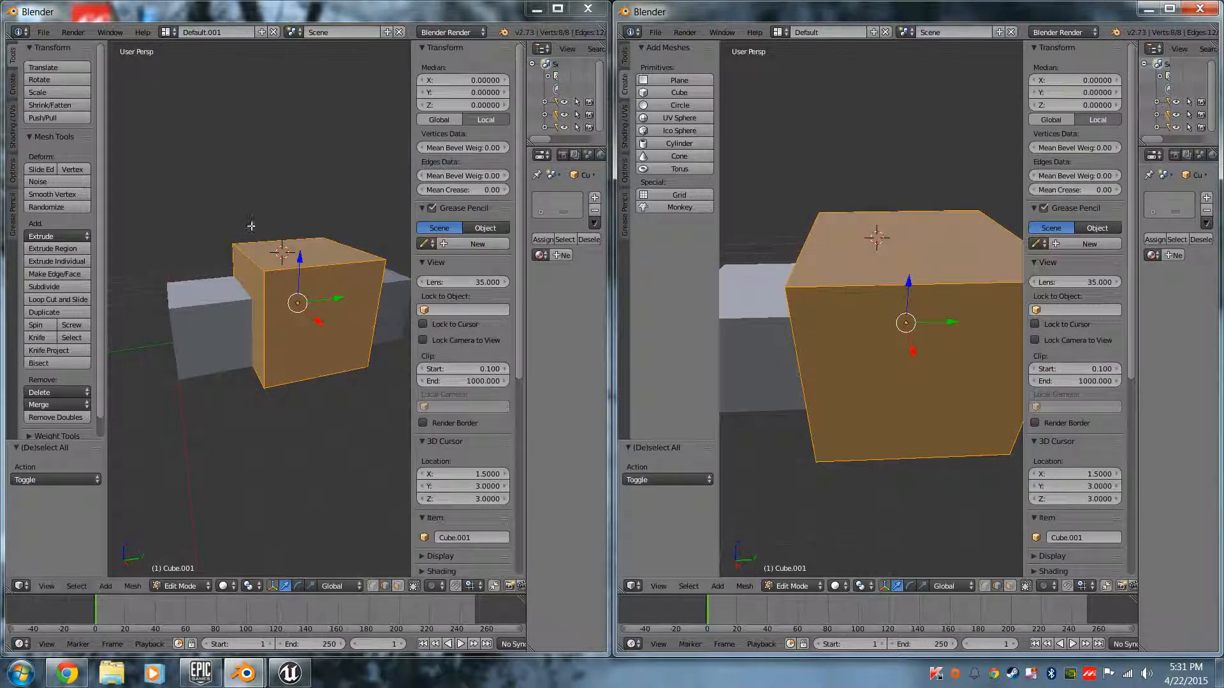
{"action": "left_click", "coordinate": [290, 14]}
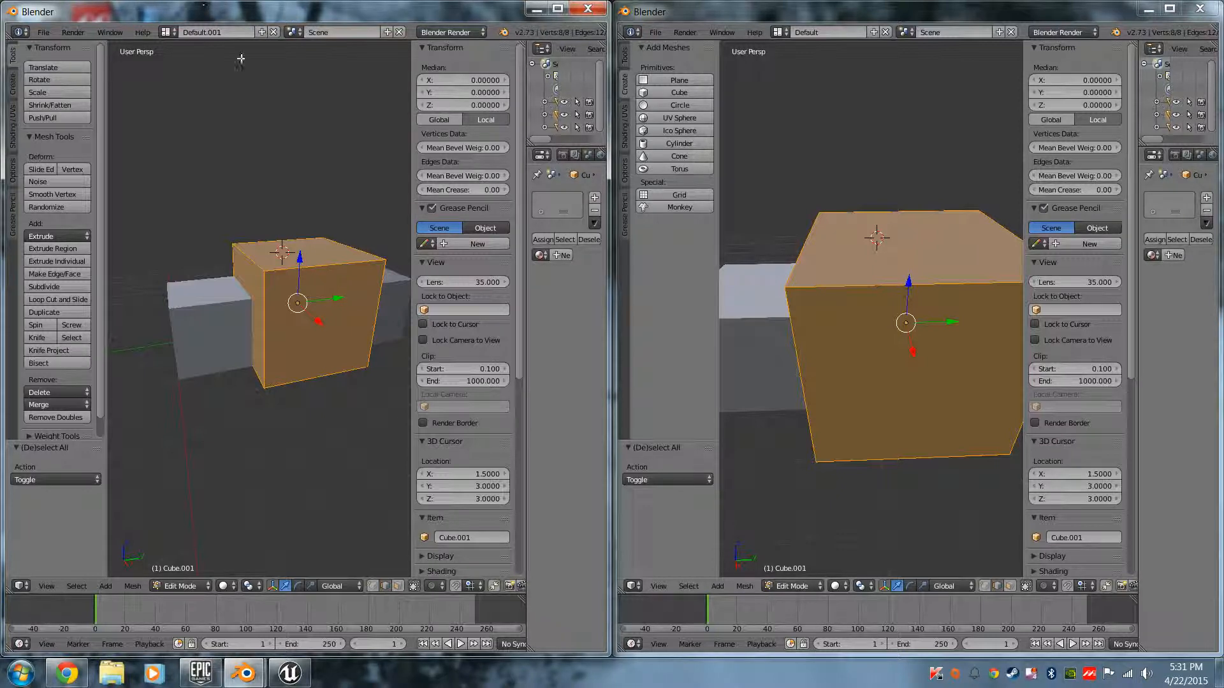
{"action": "key", "text": "shift+F10"}
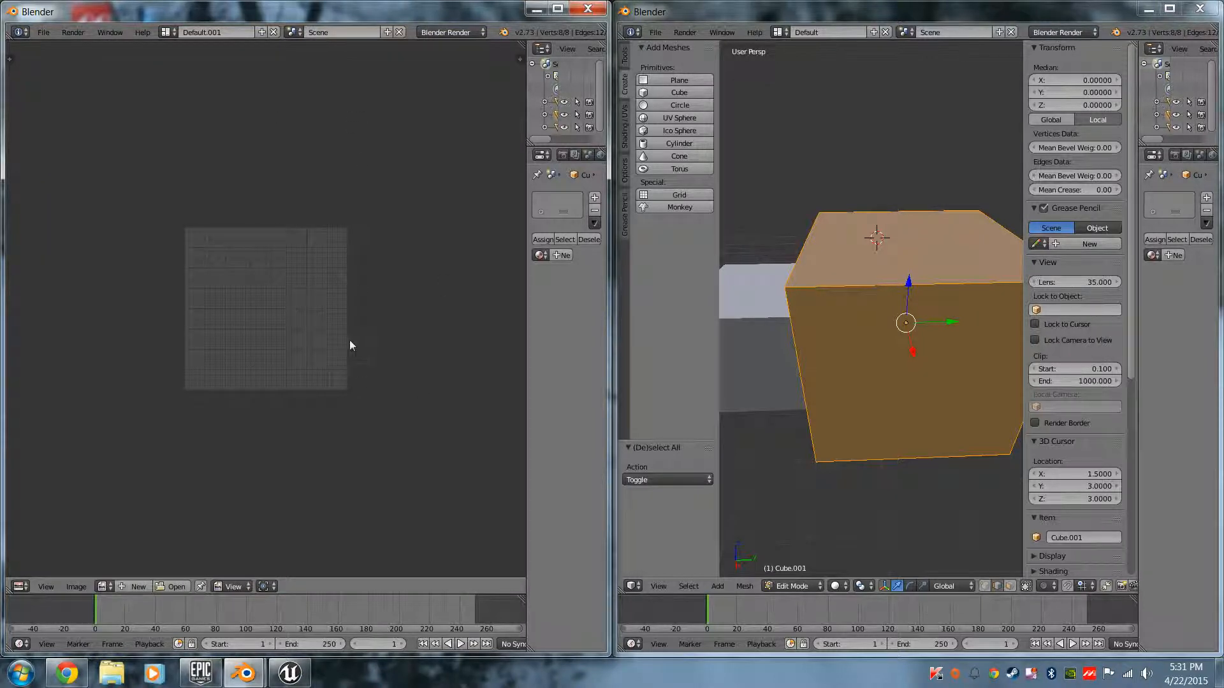
{"action": "scroll", "coordinate": [350, 345], "scroll_direction": "up", "scroll_amount": 2}
{"action": "scroll", "coordinate": [300, 322], "scroll_direction": "down", "scroll_amount": 1}
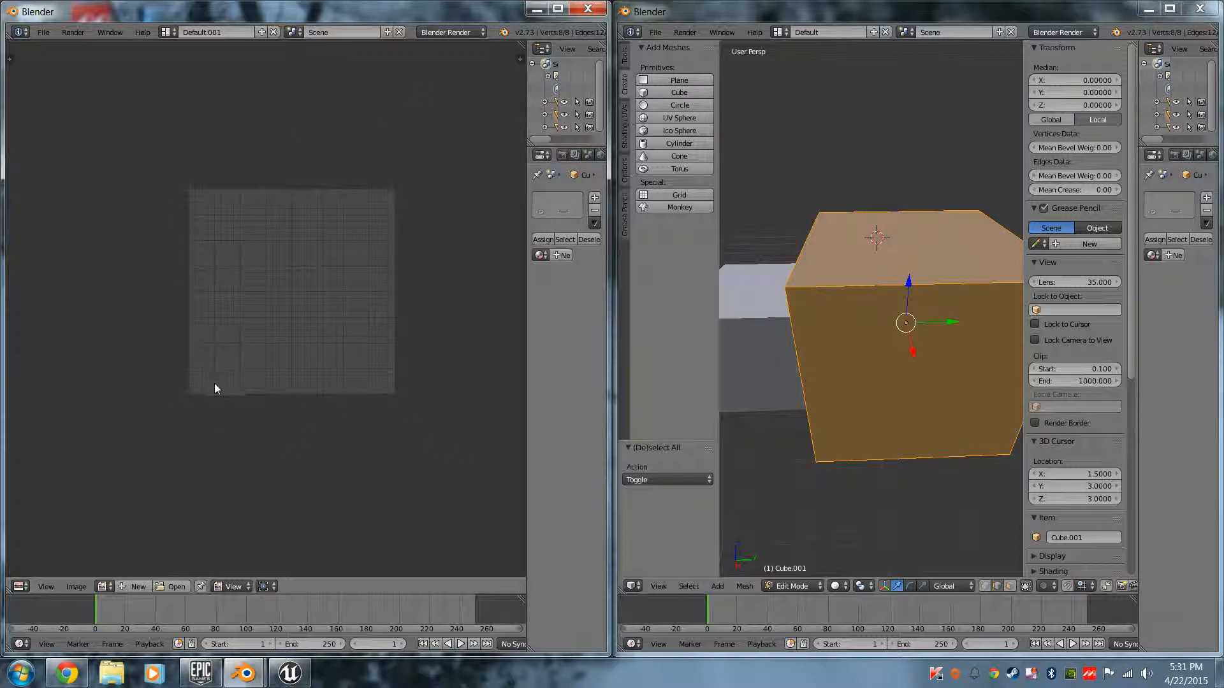
{"action": "scroll", "coordinate": [340, 405], "scroll_direction": "up", "scroll_amount": 2}
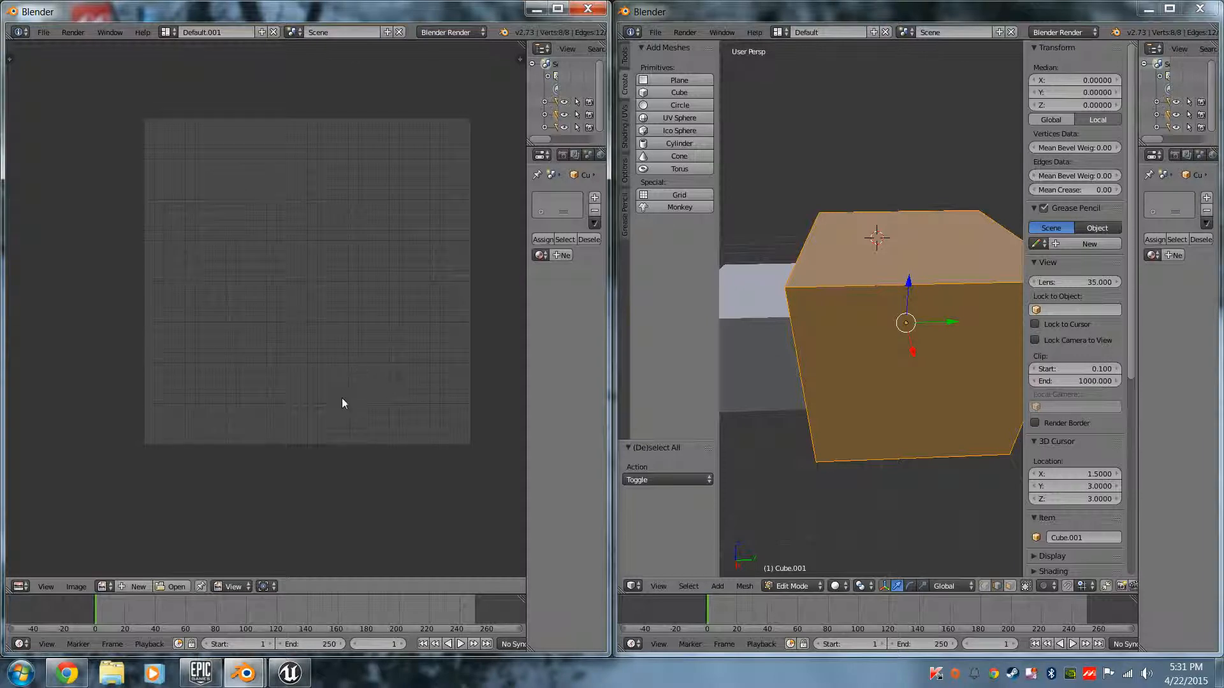
{"action": "scroll", "coordinate": [314, 303], "scroll_direction": "up", "scroll_amount": 2}
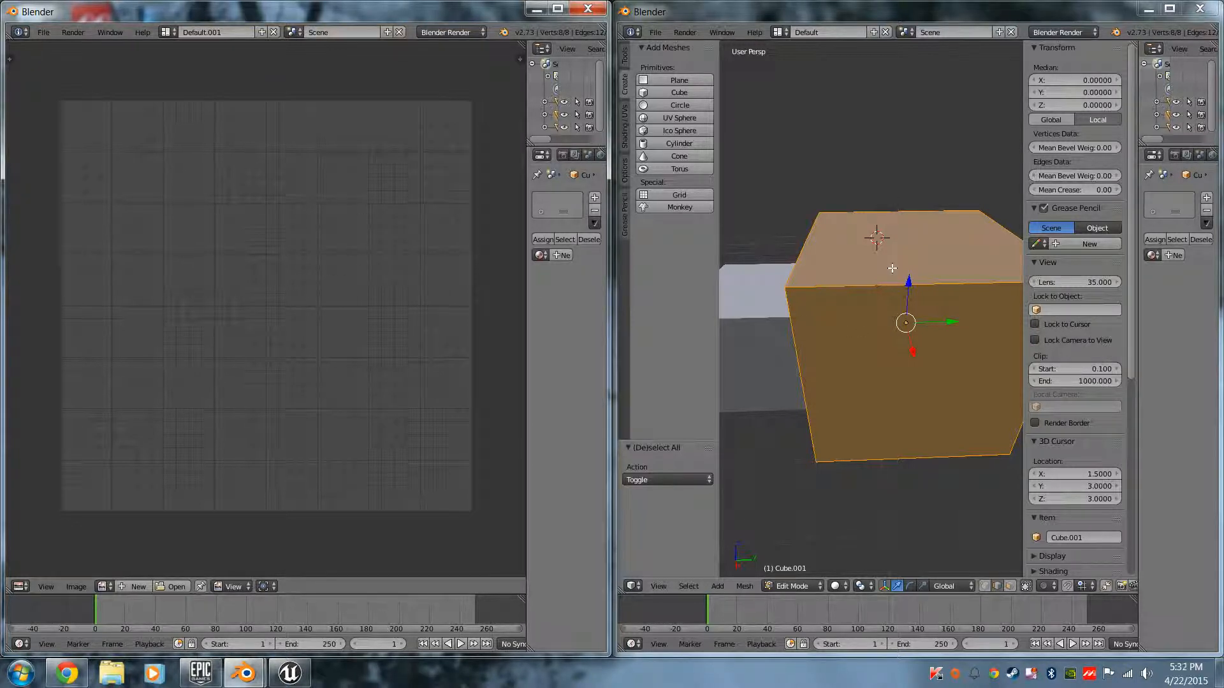
Step: Unwrap the large cube's entire mesh with the standard Unwrap method
{"action": "right_click", "coordinate": [905, 211]}
{"action": "key", "text": "a"}
{"action": "key", "text": "a"}
{"action": "key", "text": "u"}
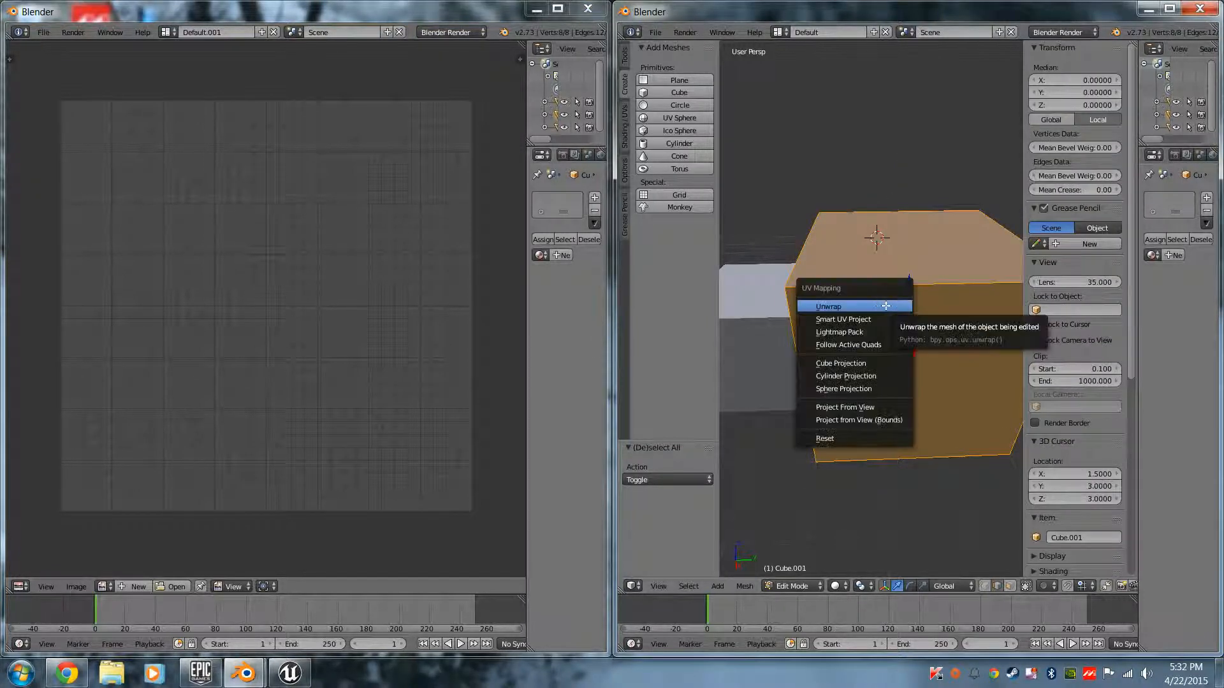
{"action": "left_click", "coordinate": [833, 302]}
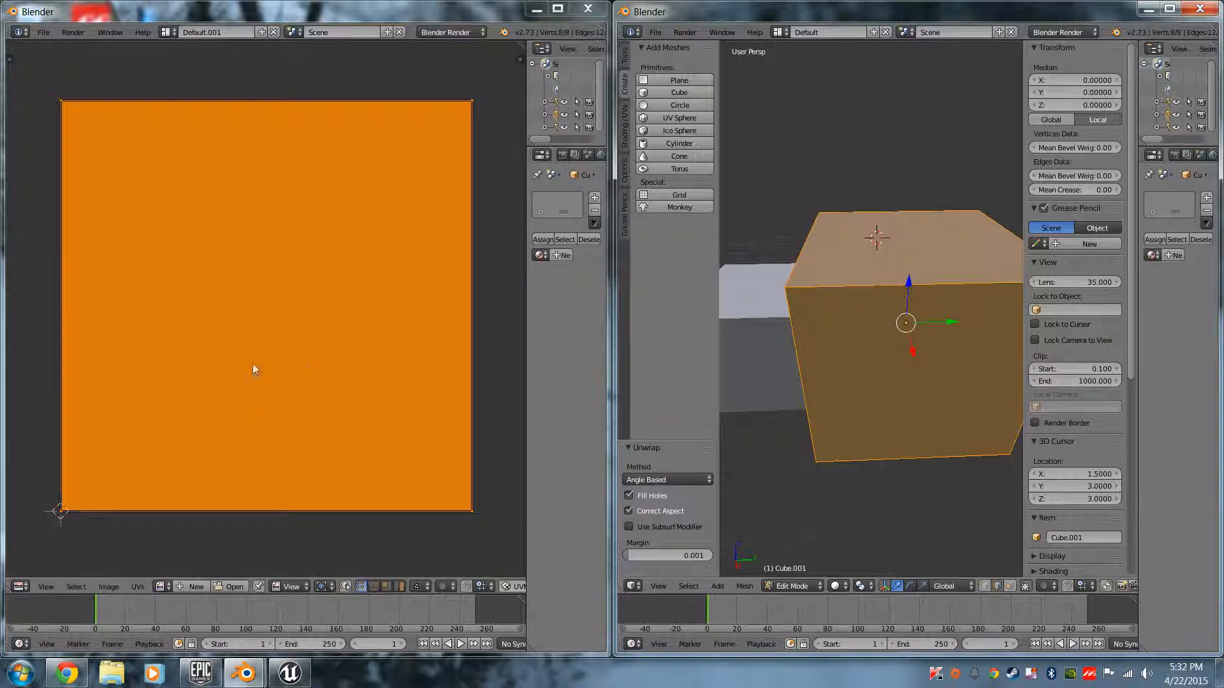
Step: Switch the UV editor to face selection and move the overlapping UV faces apart around the grid
{"action": "key", "text": "a"}
{"action": "scroll", "coordinate": [307, 314], "scroll_direction": "down", "scroll_amount": 3}
{"action": "right_click_drag", "start_coordinate": [308, 310], "coordinate": [297, 240]}
{"action": "right_click", "coordinate": [297, 241]}
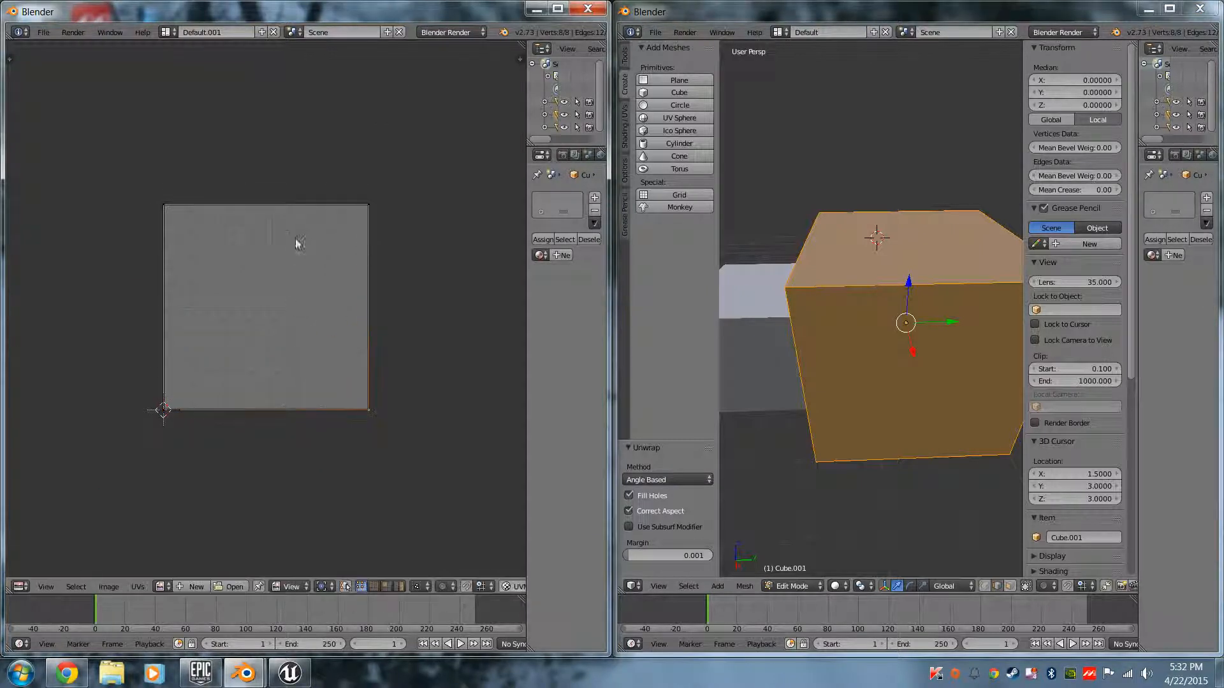
{"action": "key", "text": "a"}
{"action": "key", "text": "g"}
{"action": "left_click", "coordinate": [390, 208]}
{"action": "right_click_drag", "start_coordinate": [287, 349], "coordinate": [104, 226]}
{"action": "left_click", "coordinate": [104, 226]}
{"action": "right_click_drag", "start_coordinate": [247, 305], "coordinate": [422, 419]}
{"action": "left_click", "coordinate": [422, 419]}
{"action": "right_click_drag", "start_coordinate": [261, 354], "coordinate": [454, 157]}
{"action": "left_click", "coordinate": [455, 157]}
{"action": "right_click_drag", "start_coordinate": [294, 328], "coordinate": [232, 486]}
{"action": "left_click", "coordinate": [232, 486]}
{"action": "right_click_drag", "start_coordinate": [285, 228], "coordinate": [171, 144]}
{"action": "left_click", "coordinate": [171, 144]}
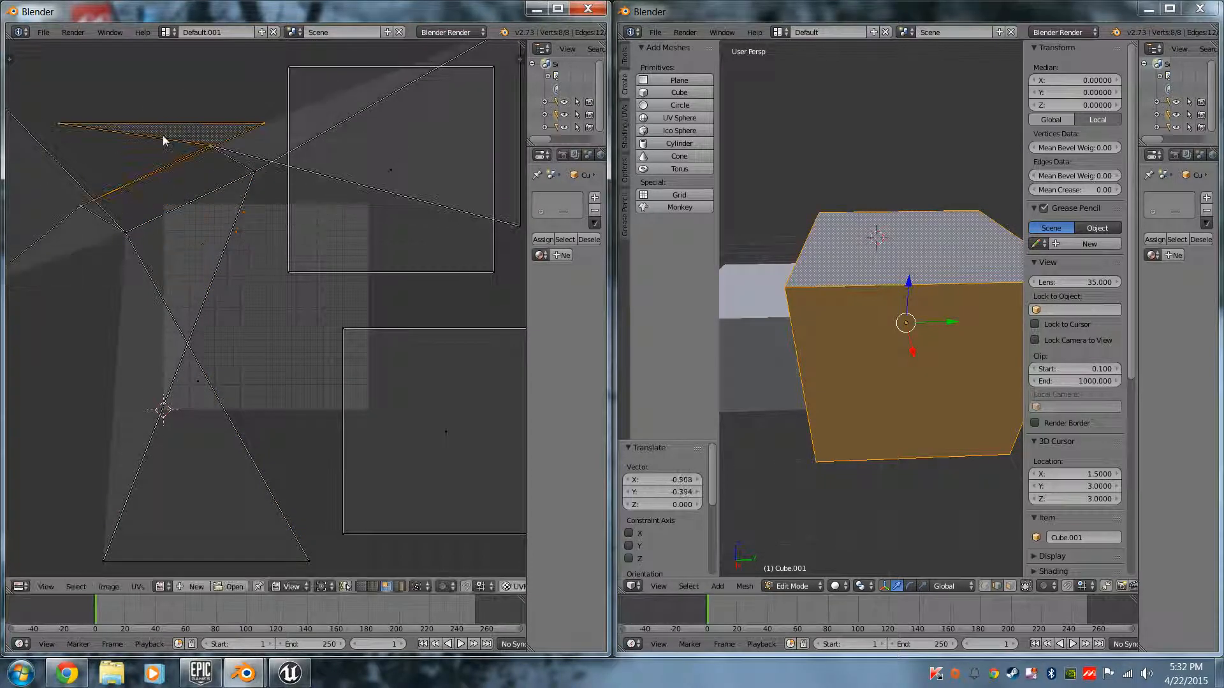
Step: Select the four edges around the large cube's top face to isolate that face's UVs
{"action": "right_click", "coordinate": [793, 341]}
{"action": "right_click", "coordinate": [787, 281]}
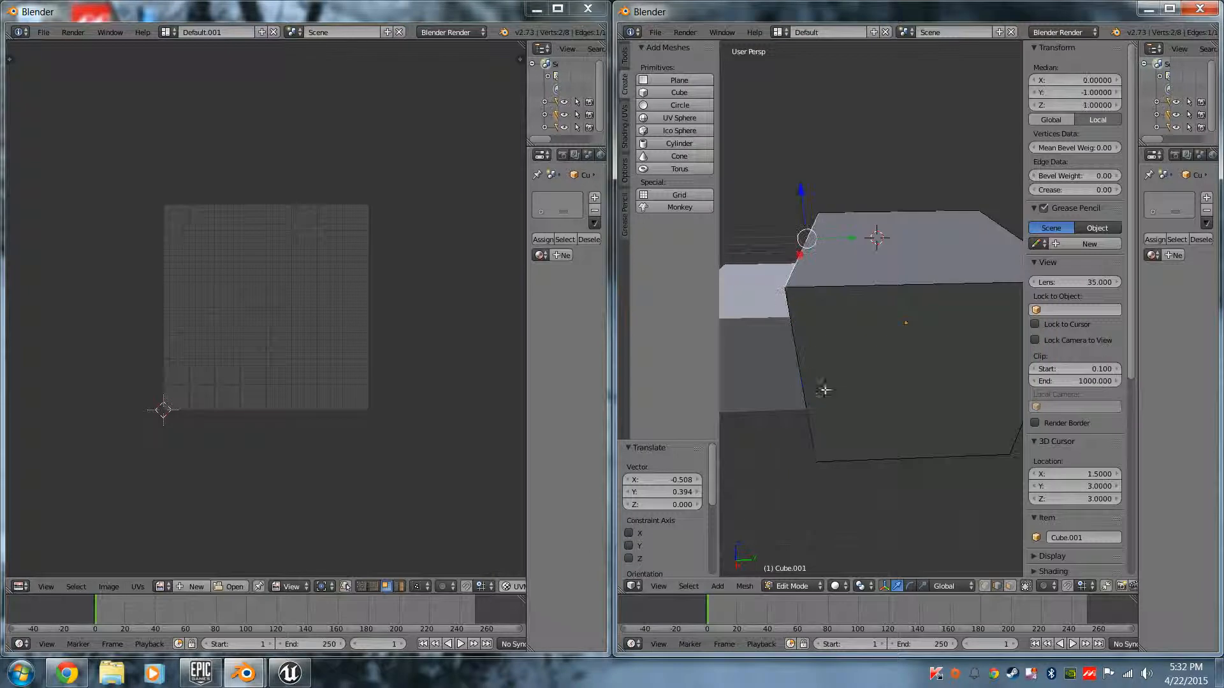
{"action": "key", "text": "a"}
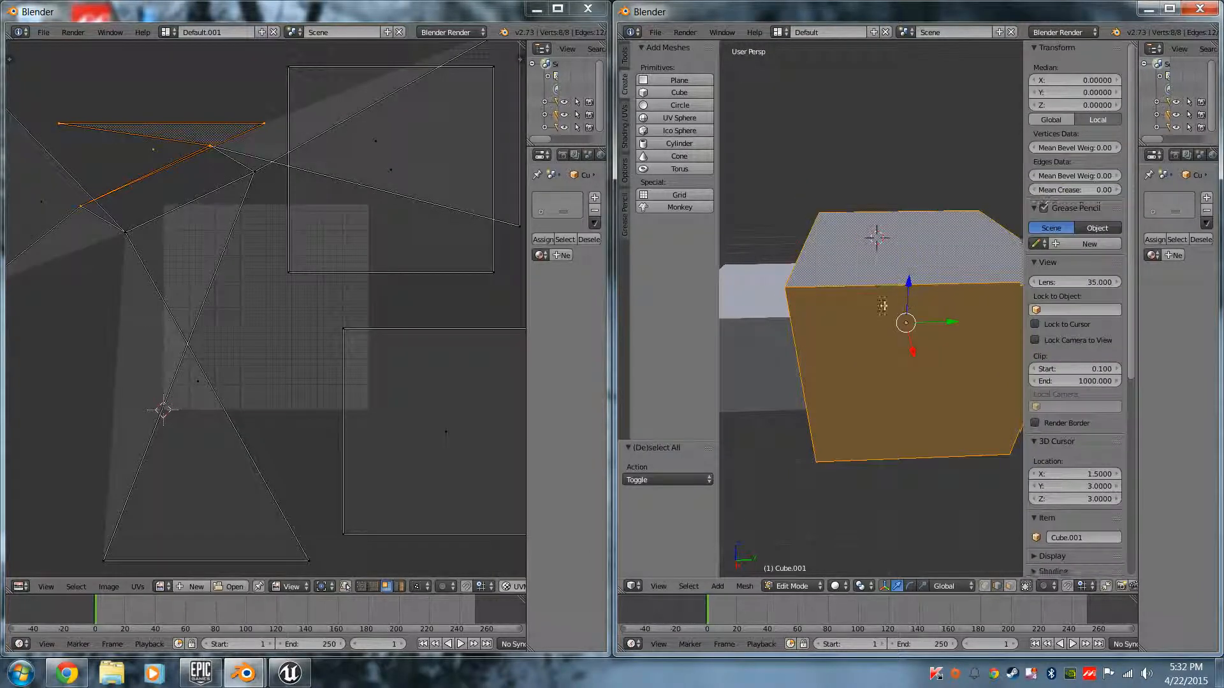
{"action": "right_click", "coordinate": [893, 210]}
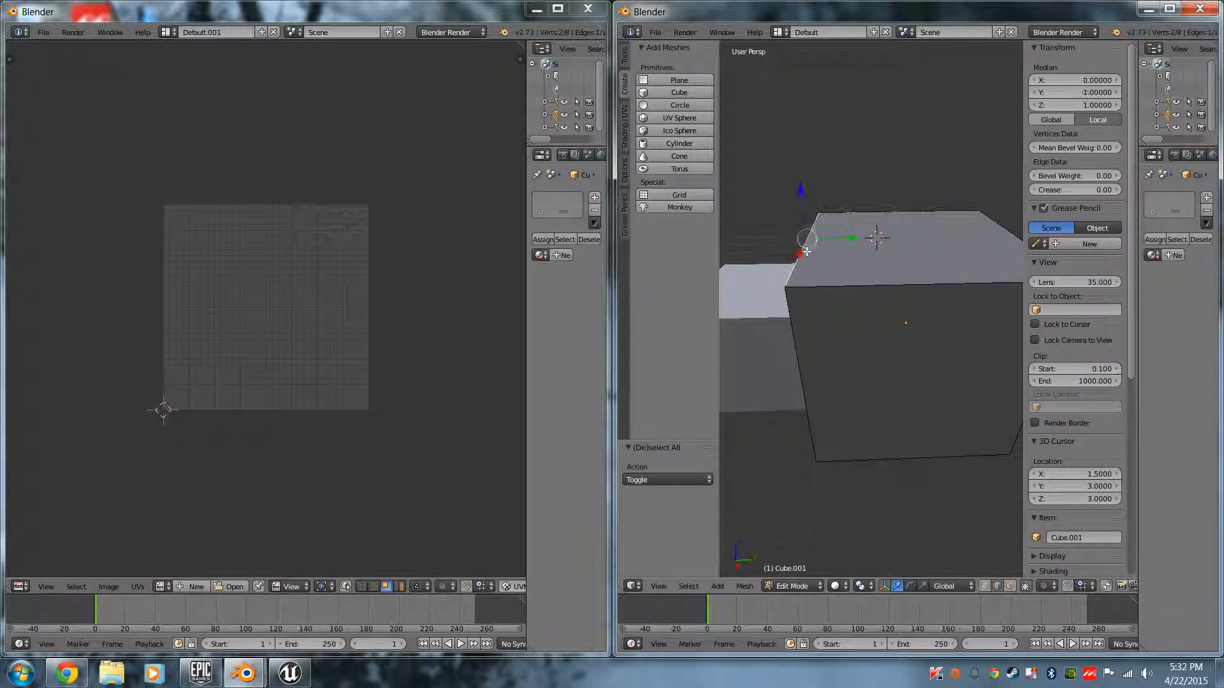
{"action": "right_click", "coordinate": [870, 285]}
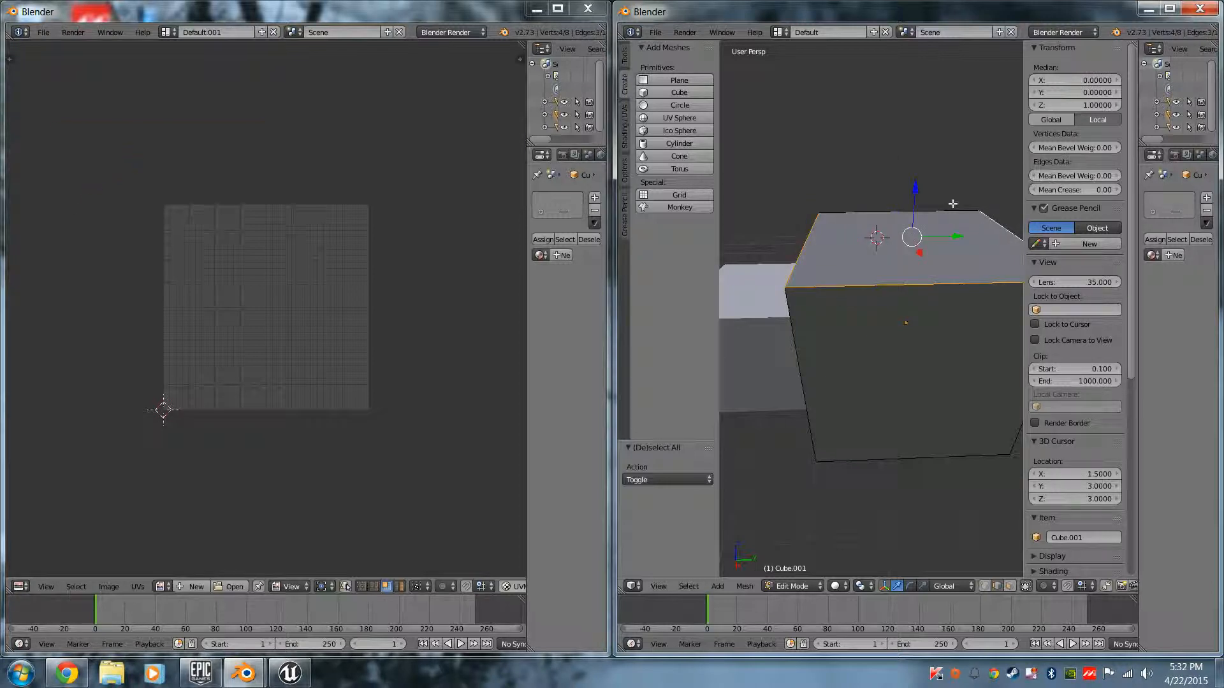
{"action": "right_click", "coordinate": [953, 206], "text": "shift"}
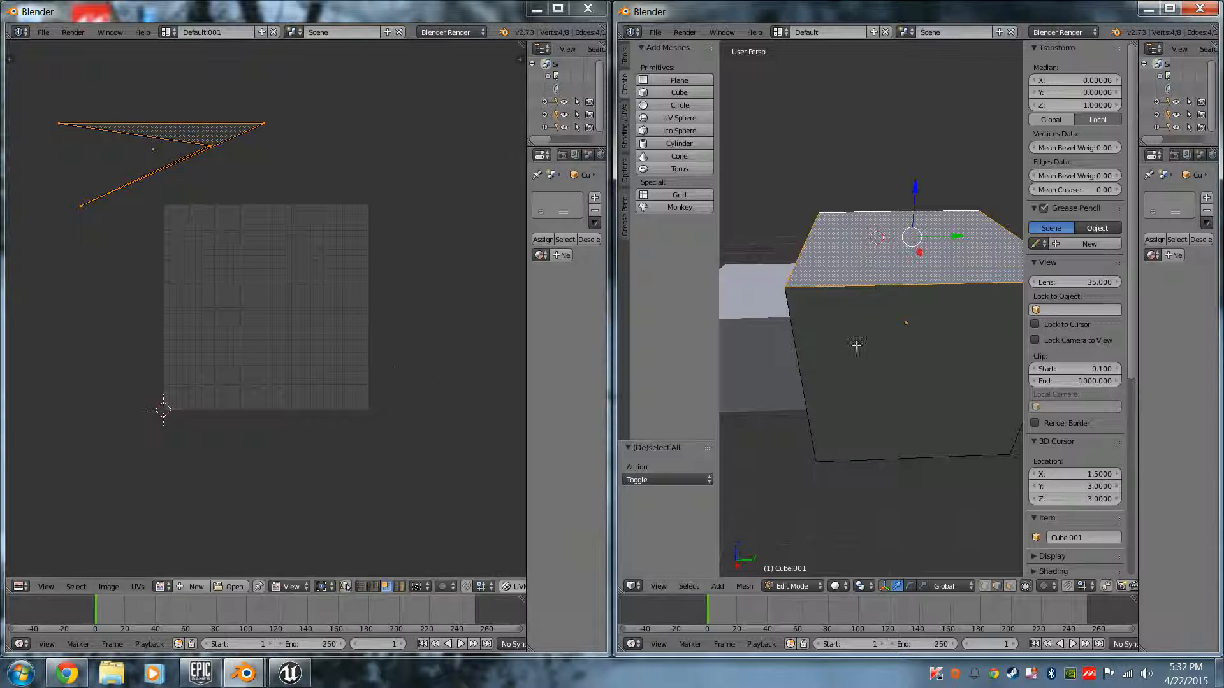
Step: Try to mark a seam at the large cube's near top corner using vertex selection
{"action": "key", "text": "a"}
{"action": "right_click", "coordinate": [900, 288]}
{"action": "mouse_move", "coordinate": [805, 397]}
{"action": "middle_mouse_down"}
{"action": "mouse_move", "coordinate": [842, 429]}
{"action": "mouse_move", "coordinate": [803, 404]}
{"action": "middle_mouse_up"}
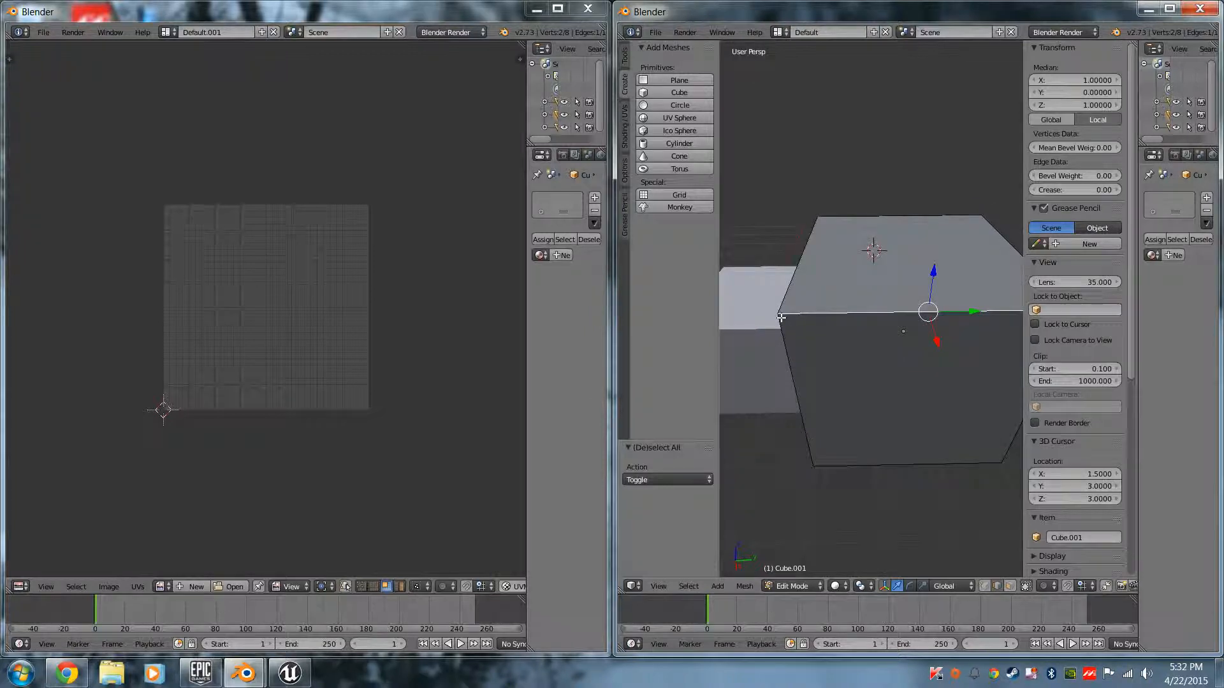
{"action": "left_click", "coordinate": [987, 586]}
{"action": "right_click", "coordinate": [777, 314]}
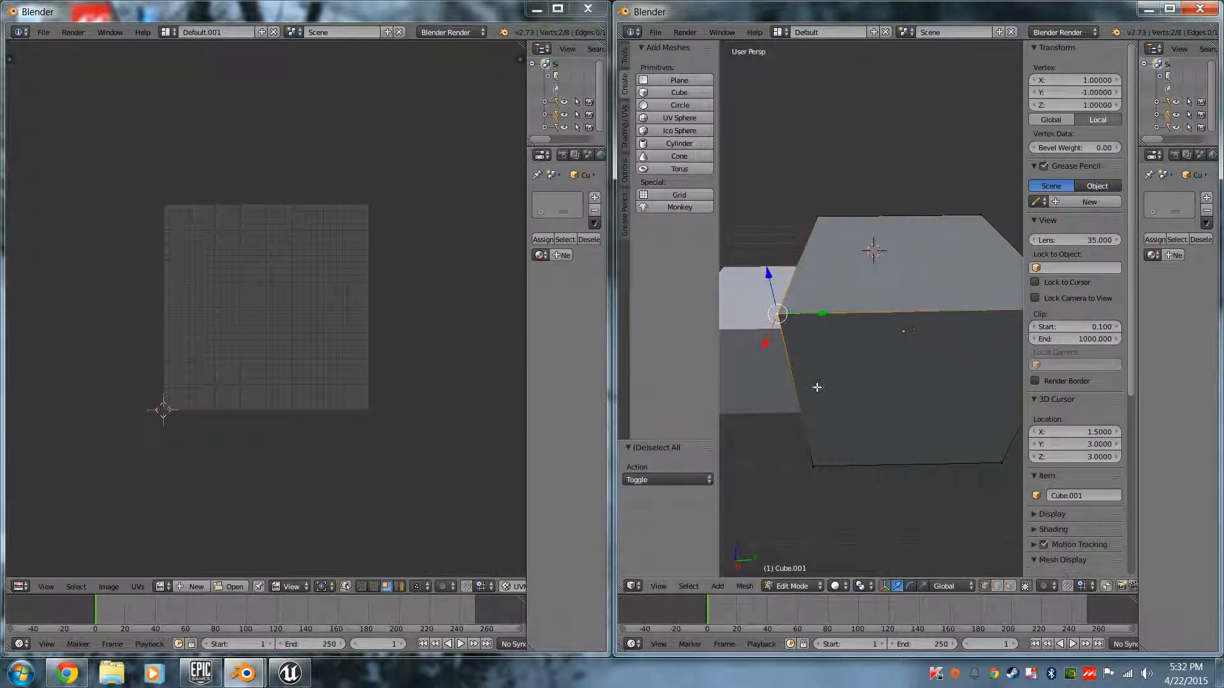
{"action": "key", "text": "space"}
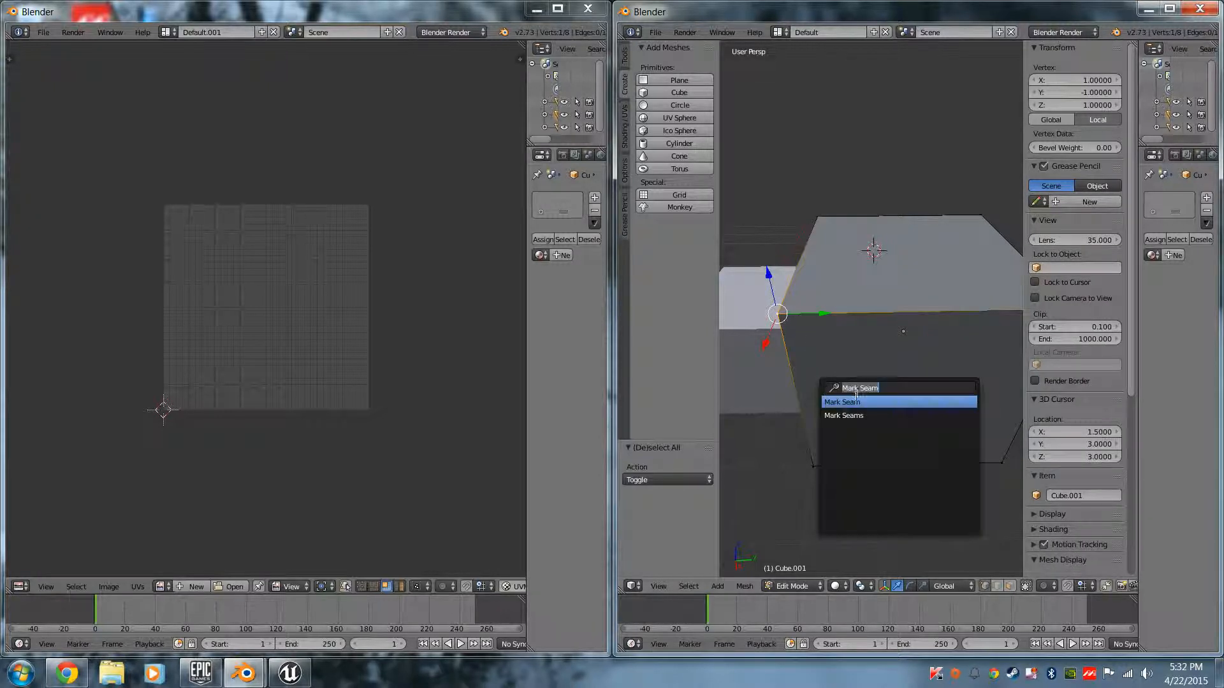
{"action": "left_click", "coordinate": [862, 401]}
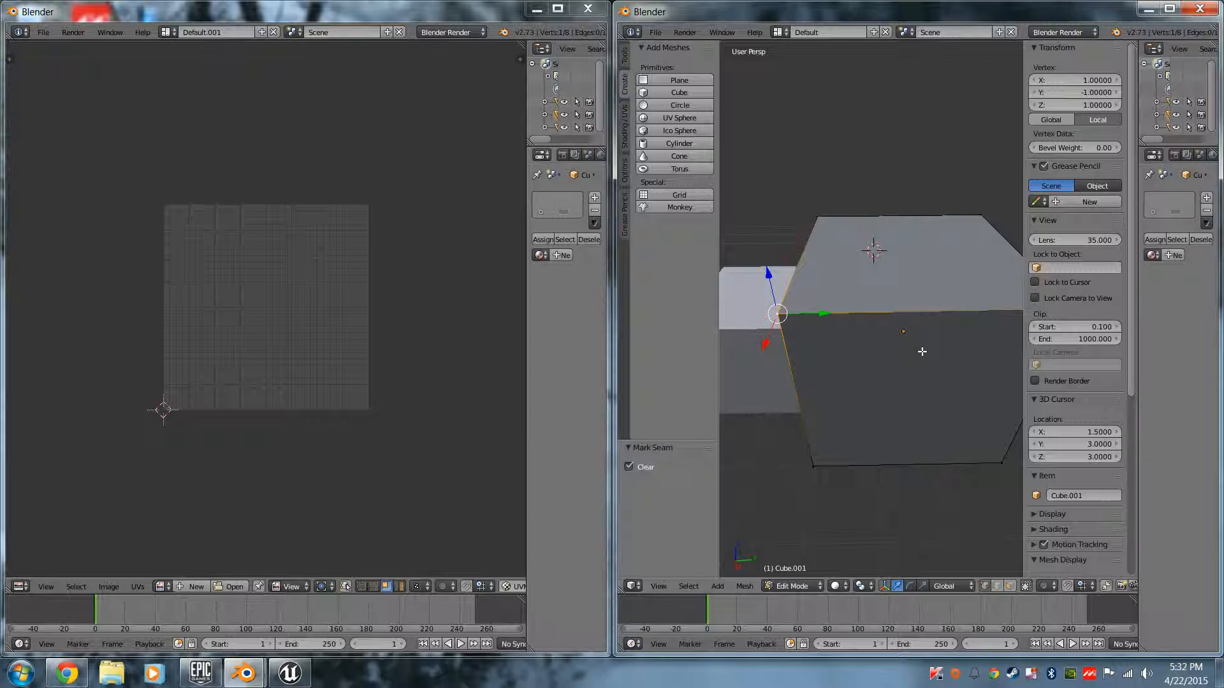
{"action": "key", "text": "a"}
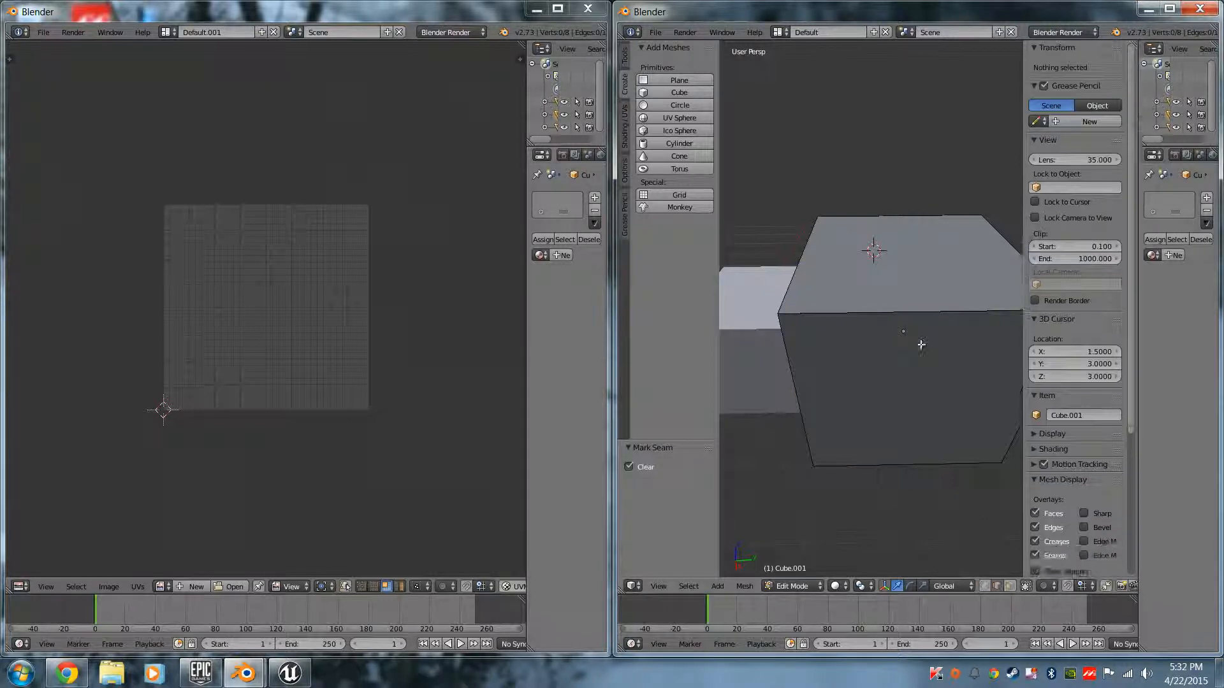
Step: Select the large cube's entire mesh, reset its UVs and unwrap it with the standard Unwrap method
{"action": "key", "text": "a"}
{"action": "key", "text": "a"}
{"action": "key", "text": "a"}
{"action": "key", "text": "u"}
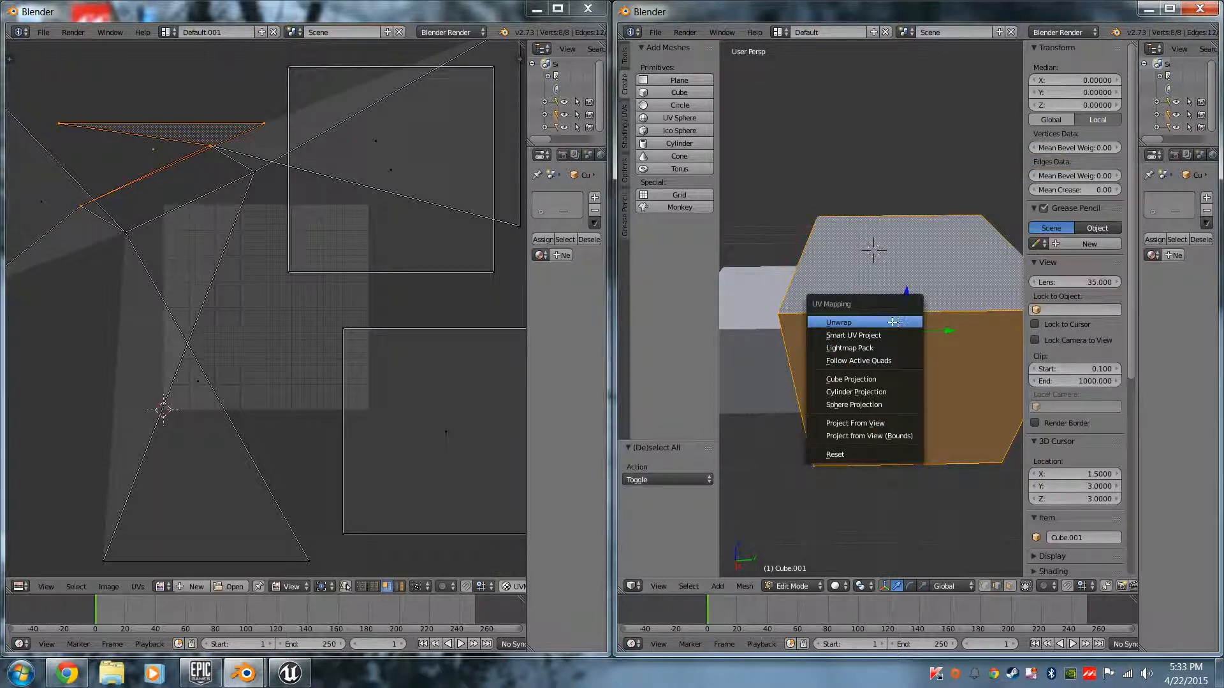
{"action": "left_click", "coordinate": [840, 323]}
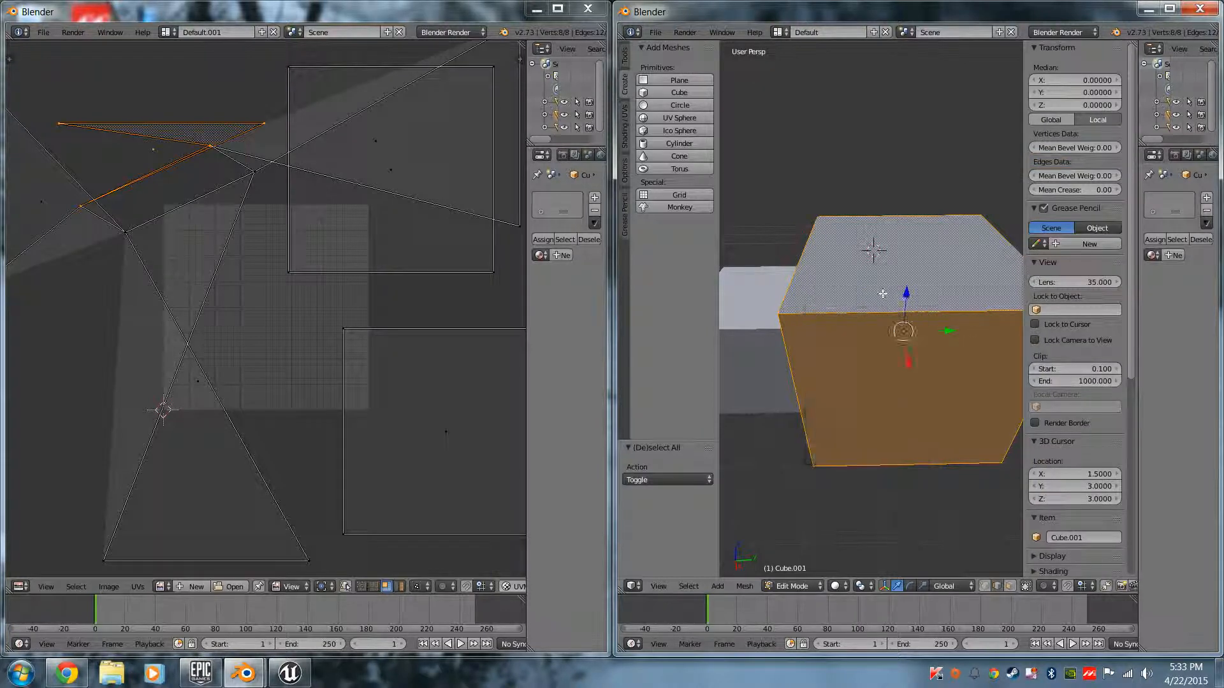
{"action": "key", "text": "u"}
{"action": "left_click", "coordinate": [825, 426]}
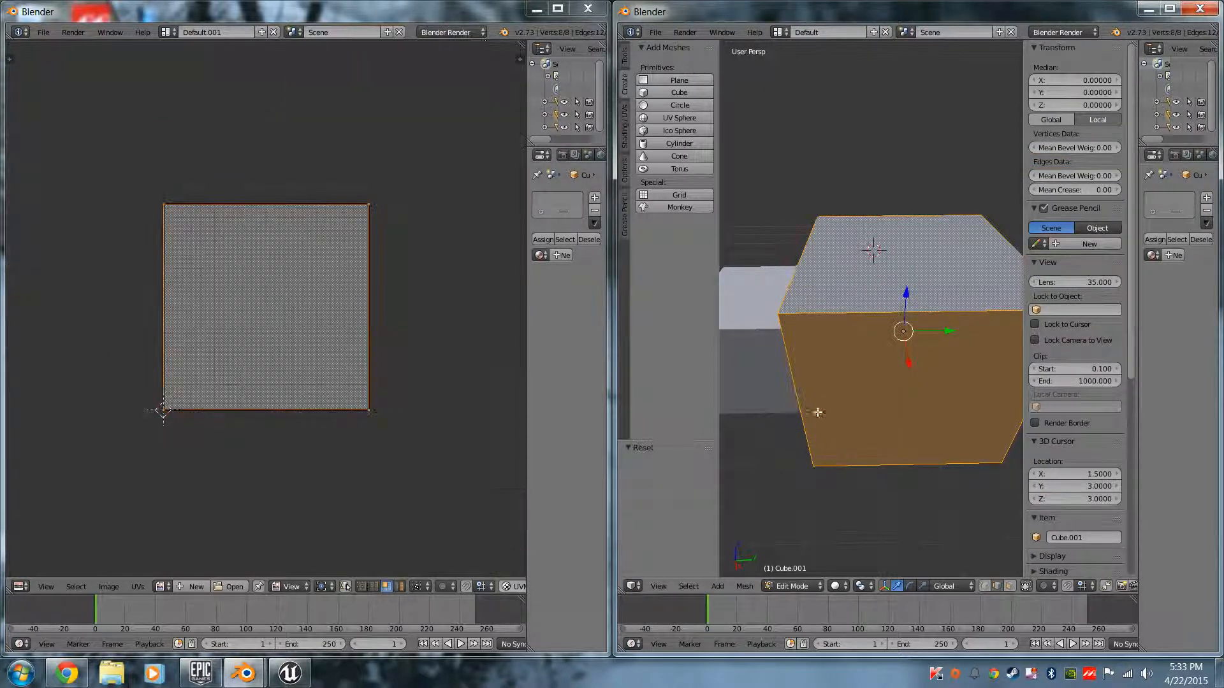
{"action": "key", "text": "u"}
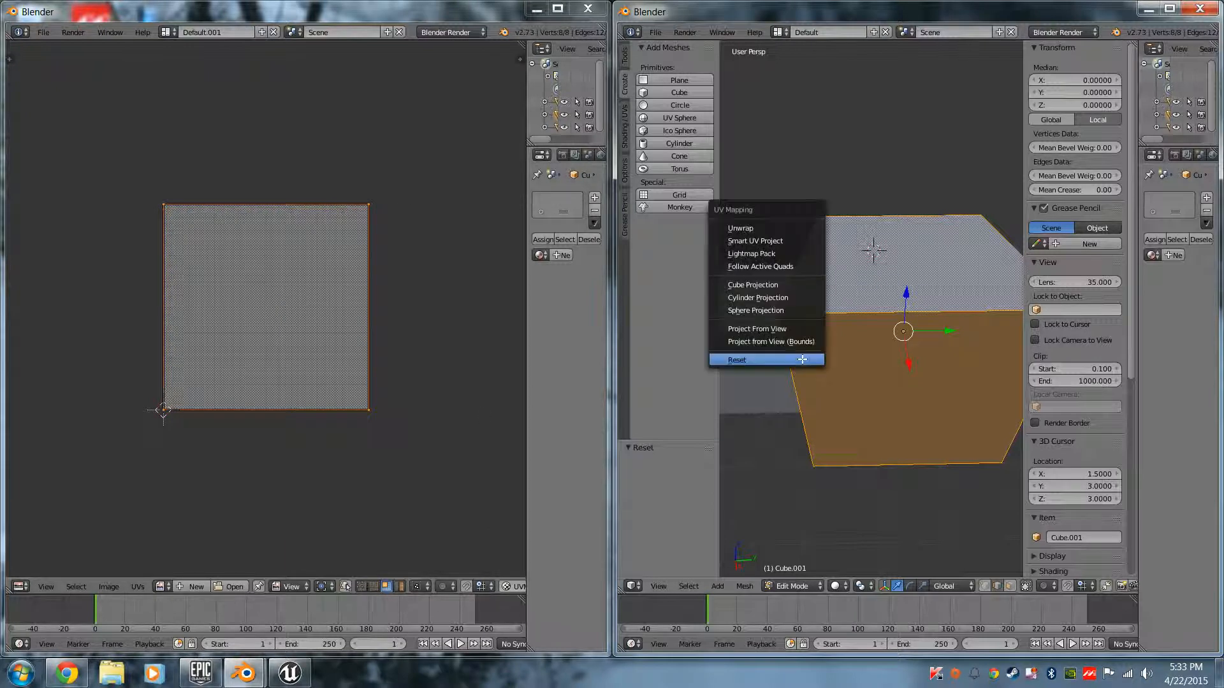
{"action": "left_click", "coordinate": [771, 230]}
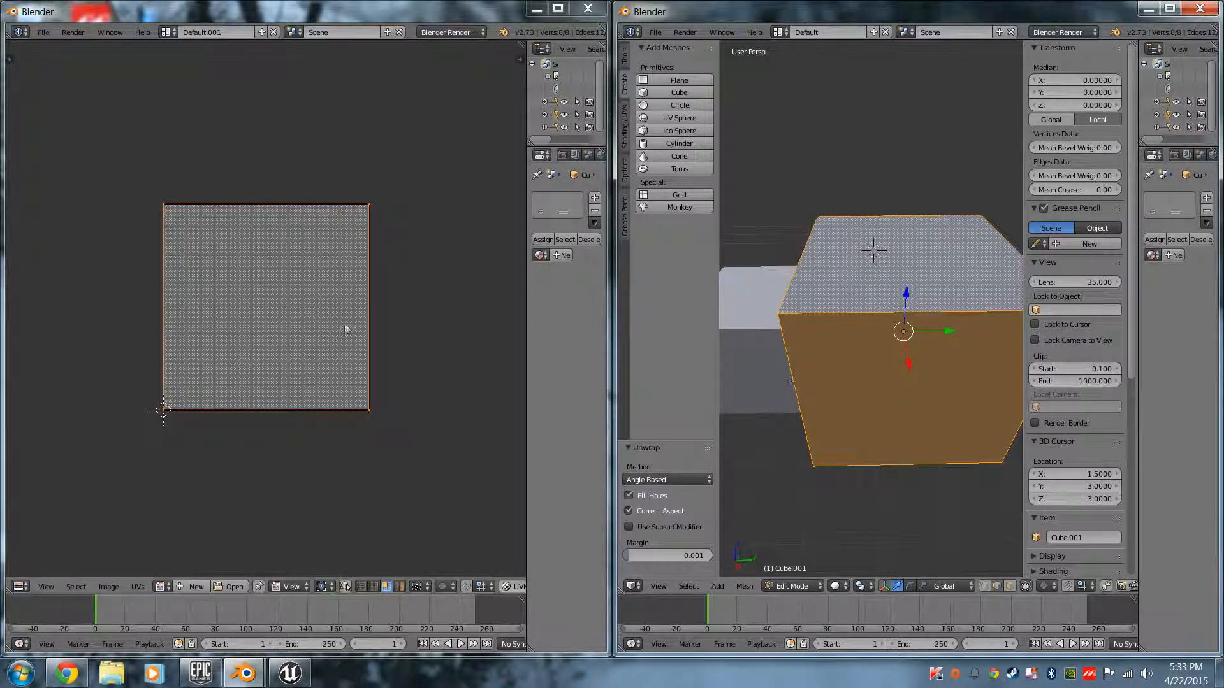
Step: Pull the stacked UV faces one by one away from the grid square to inspect how they connect
{"action": "key", "text": "g"}
{"action": "left_click", "coordinate": [418, 166]}
{"action": "right_click", "coordinate": [291, 314]}
{"action": "key", "text": "g"}
{"action": "left_click", "coordinate": [79, 385]}
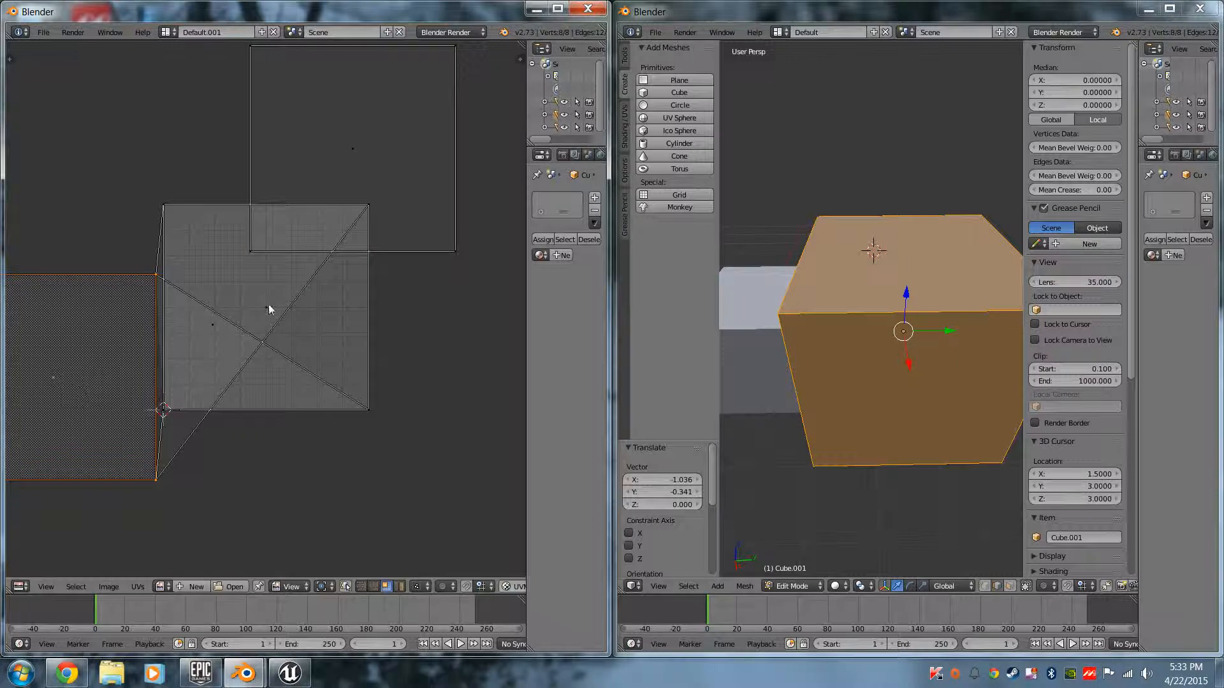
{"action": "right_click", "coordinate": [272, 309]}
{"action": "key", "text": "g"}
{"action": "left_click", "coordinate": [450, 434]}
{"action": "right_click", "coordinate": [249, 317]}
{"action": "key", "text": "g"}
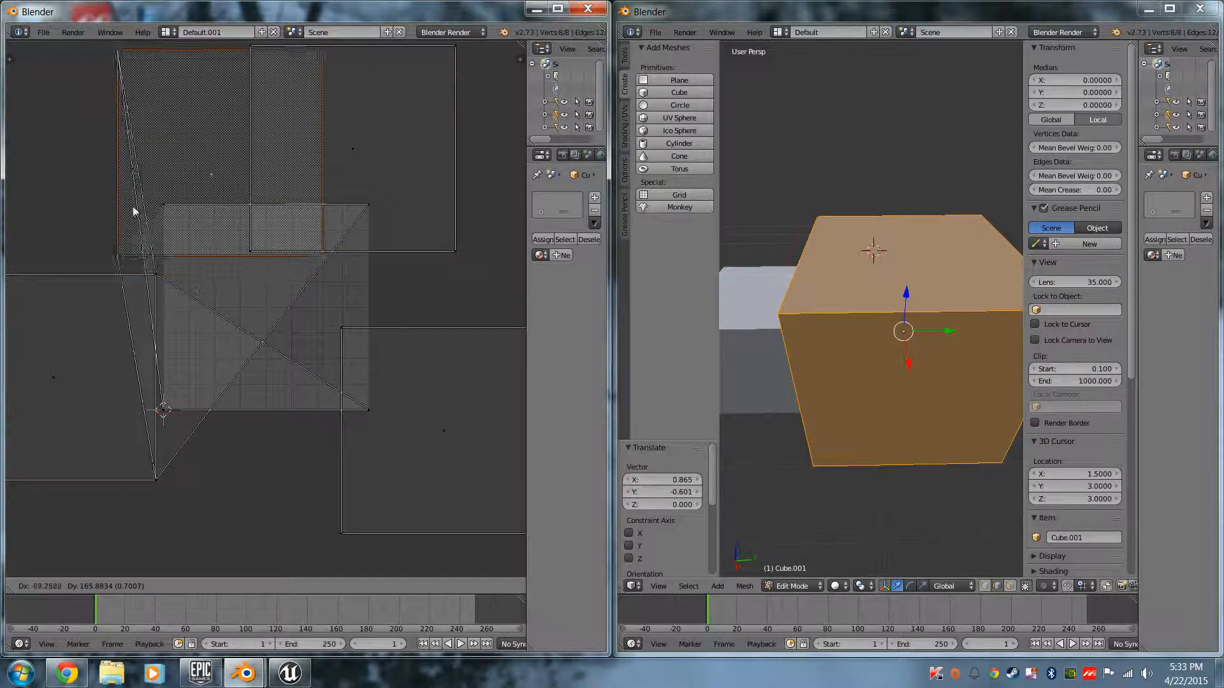
{"action": "right_click", "coordinate": [254, 313]}
{"action": "key", "text": "g"}
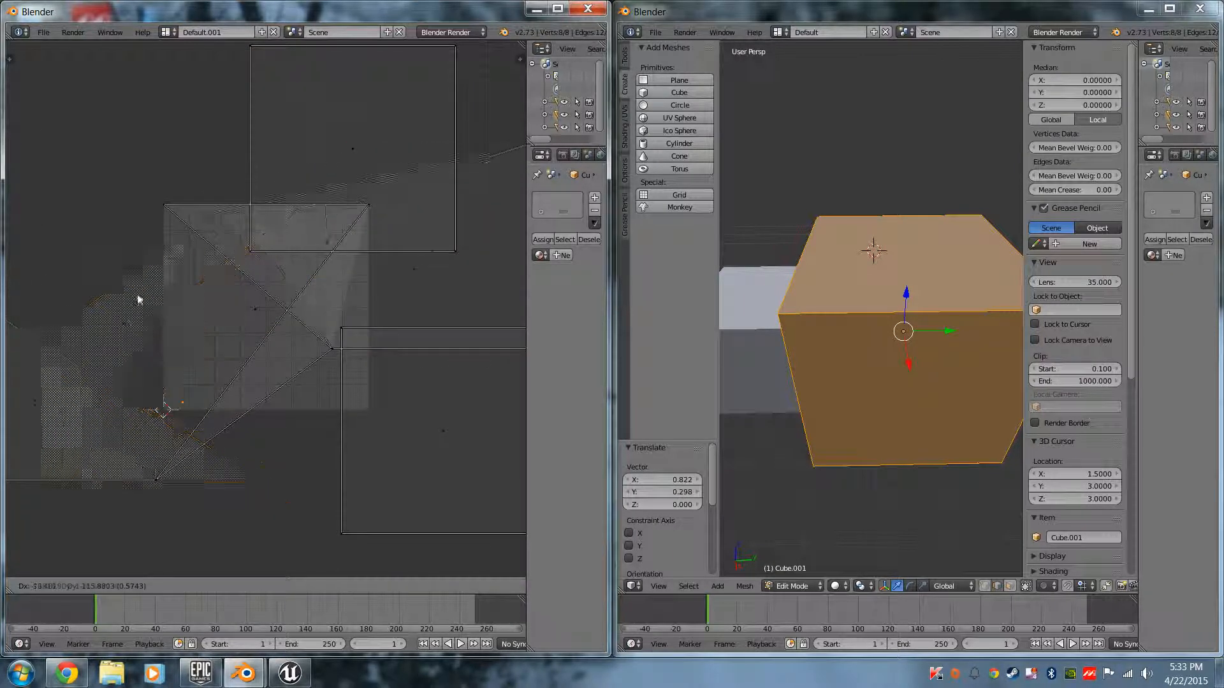
{"action": "left_click", "coordinate": [274, 444]}
{"action": "right_click", "coordinate": [271, 263]}
{"action": "key", "text": "g"}
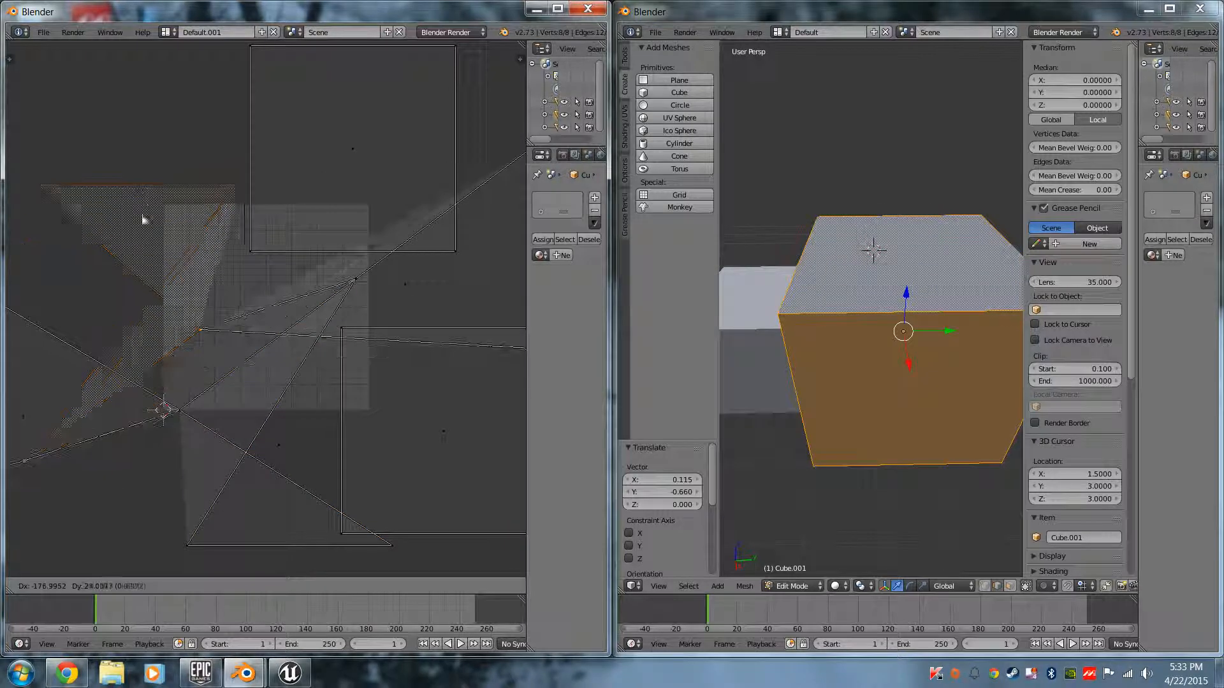
{"action": "left_click", "coordinate": [194, 224]}
{"action": "right_click", "coordinate": [80, 389]}
{"action": "key", "text": "g"}
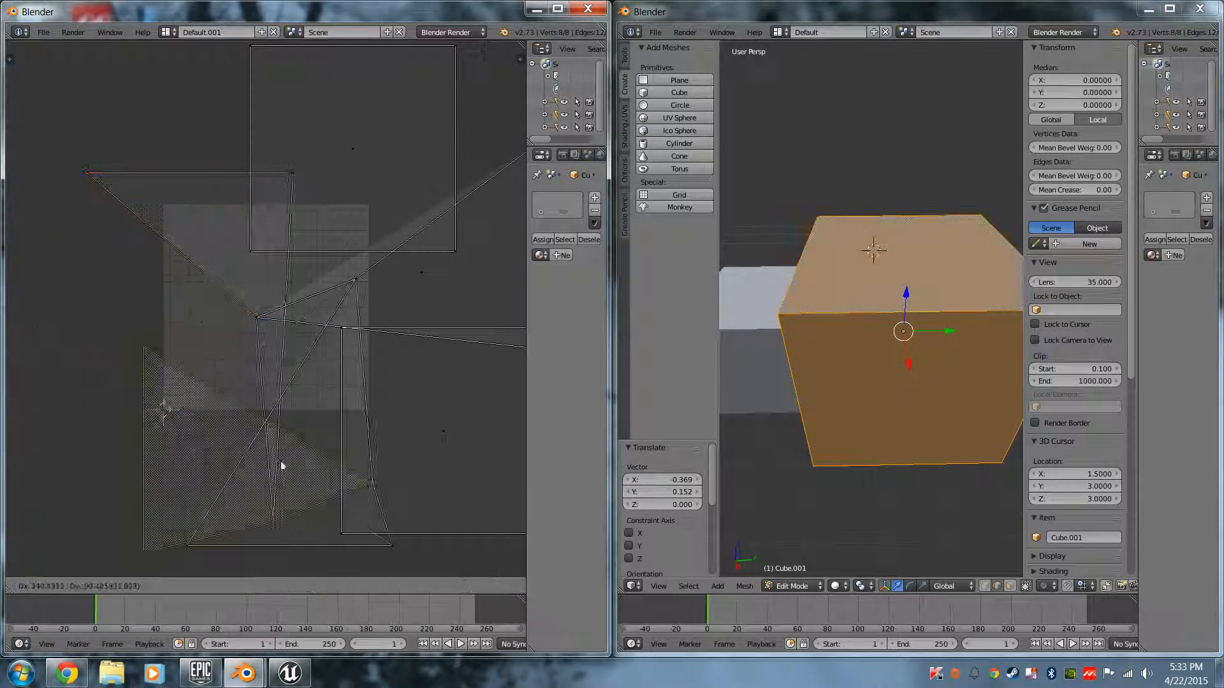
{"action": "left_click", "coordinate": [186, 291]}
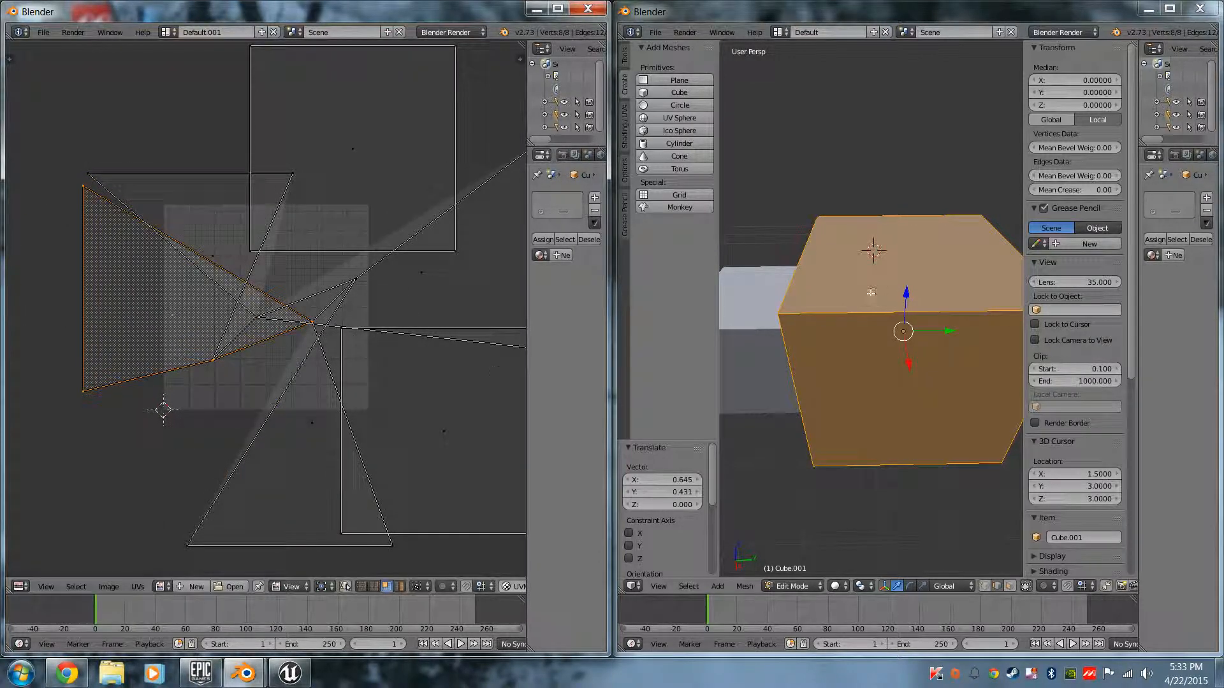
Step: Mark the large cube's front top edge as a seam and clear the selection
{"action": "right_click", "coordinate": [892, 316]}
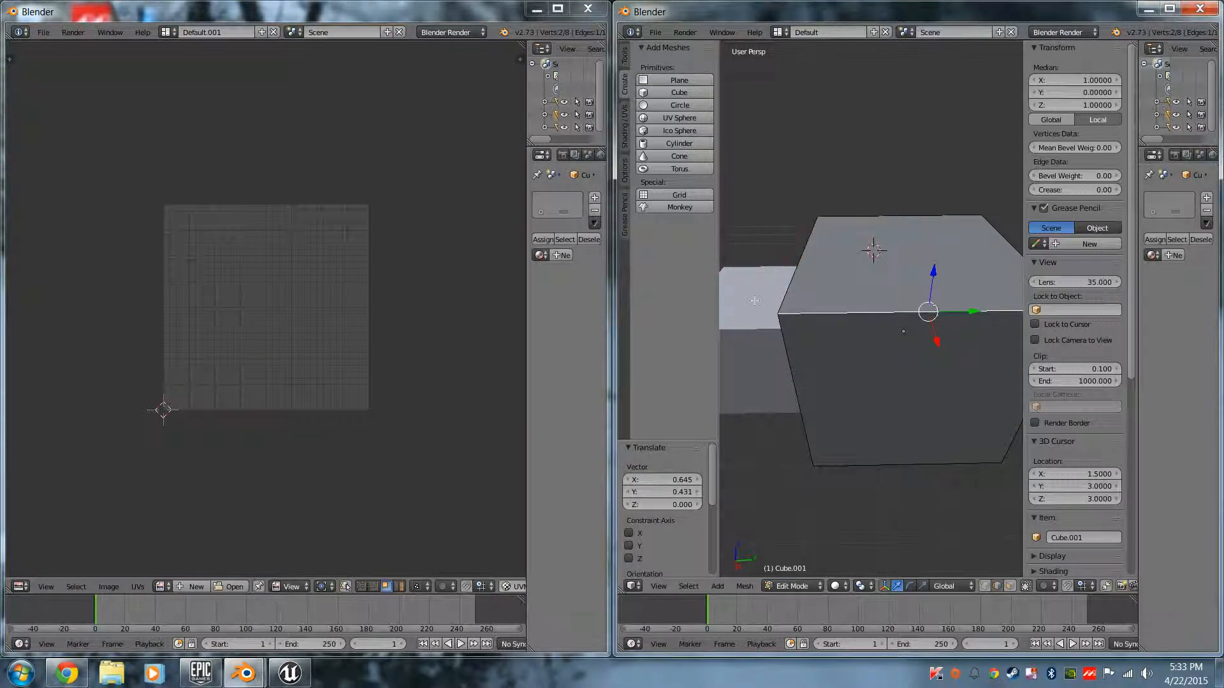
{"action": "key", "text": "ctrl+e"}
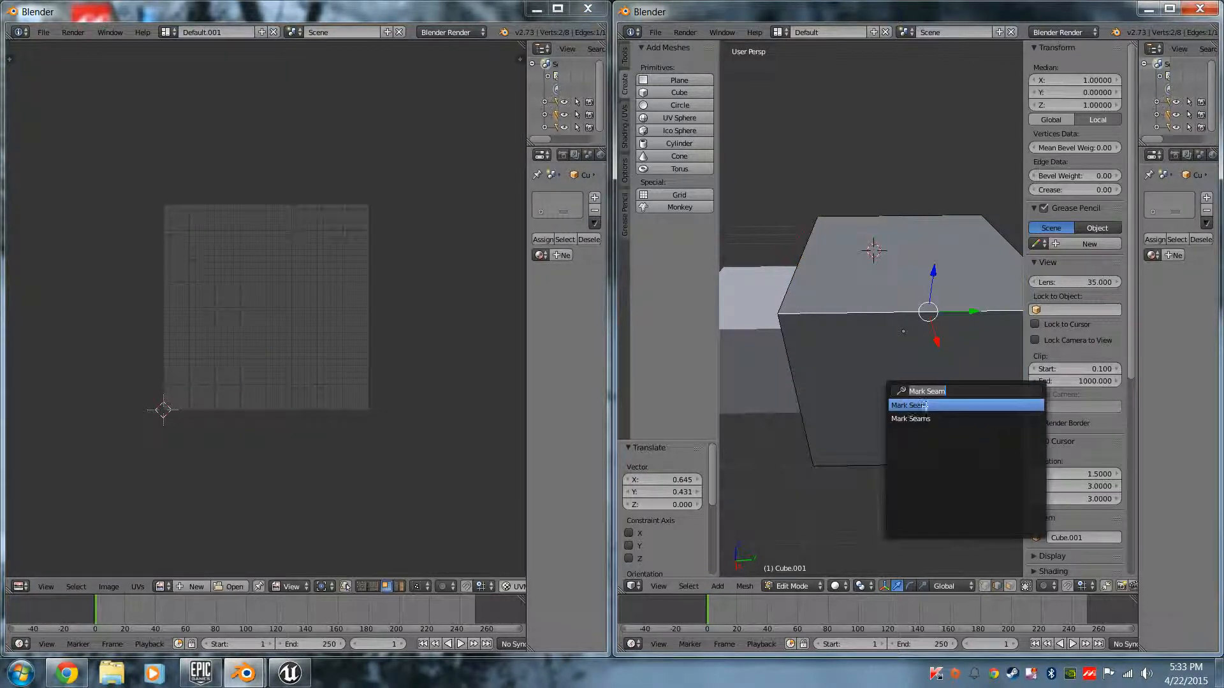
{"action": "left_click", "coordinate": [918, 405]}
{"action": "middle_click_drag", "start_coordinate": [819, 392], "coordinate": [859, 383]}
{"action": "key", "text": "a"}
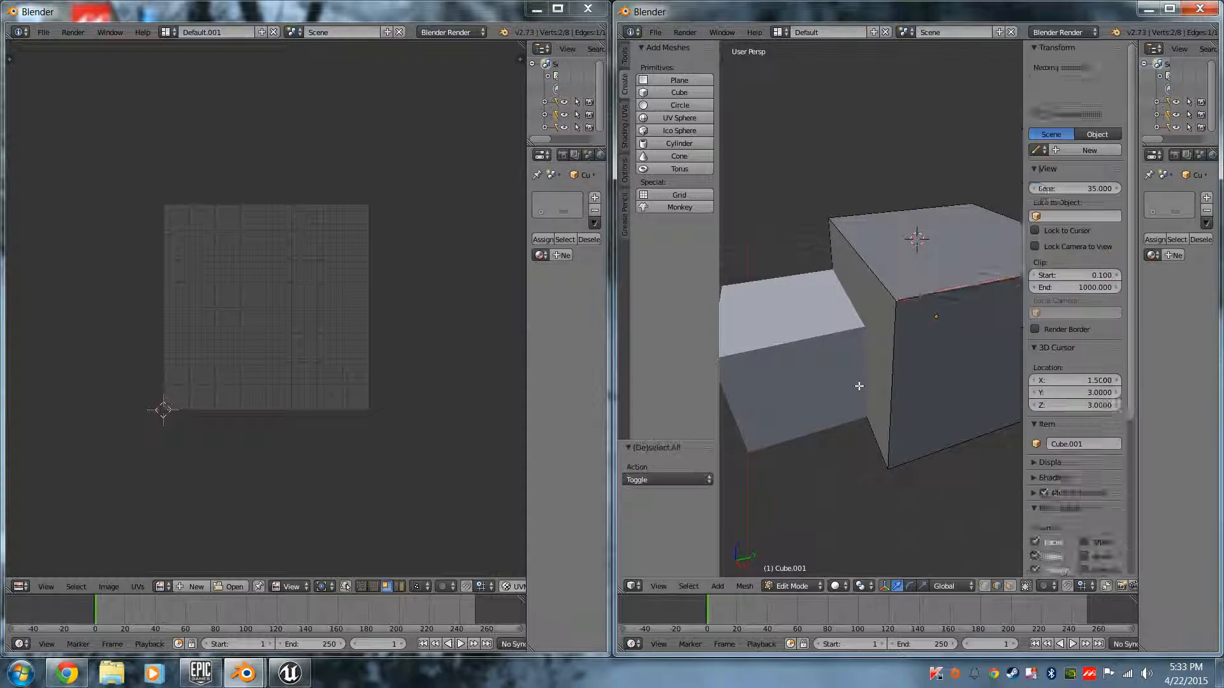
Step: Select the large cube's entire mesh and unwrap it using the marked seam
{"action": "key", "text": "a"}
{"action": "key", "text": "u"}
{"action": "left_click", "coordinate": [841, 385]}
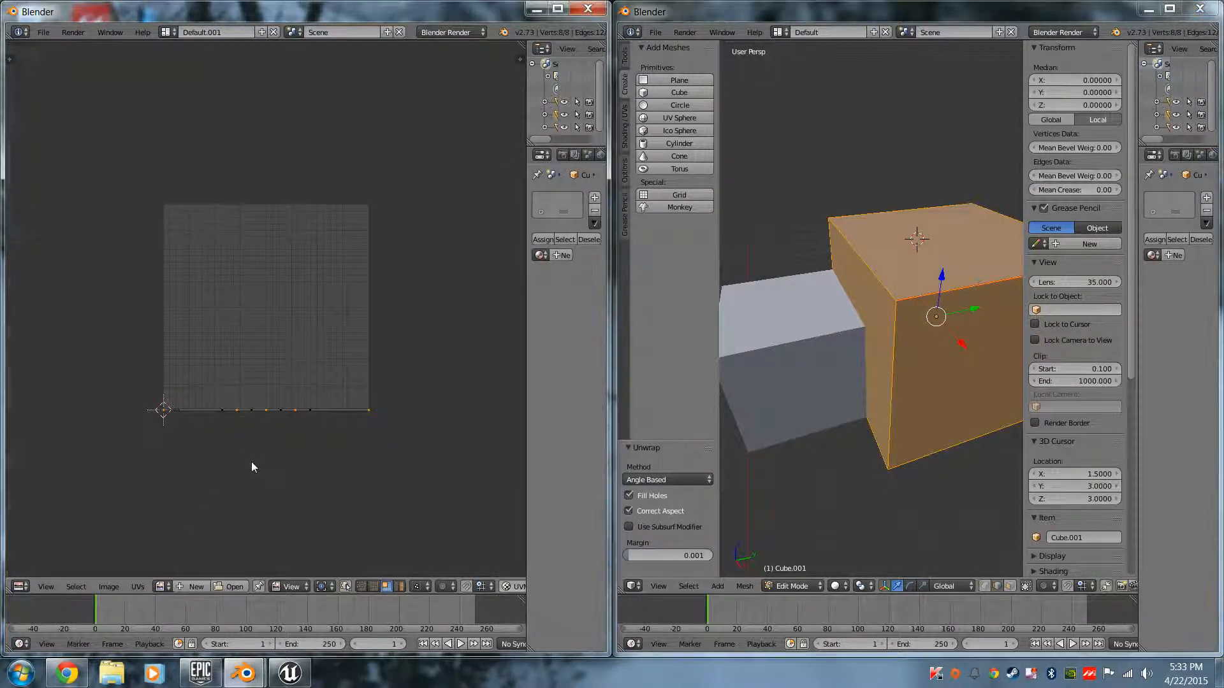
{"action": "scroll", "coordinate": [254, 451], "scroll_direction": "up", "scroll_amount": 3}
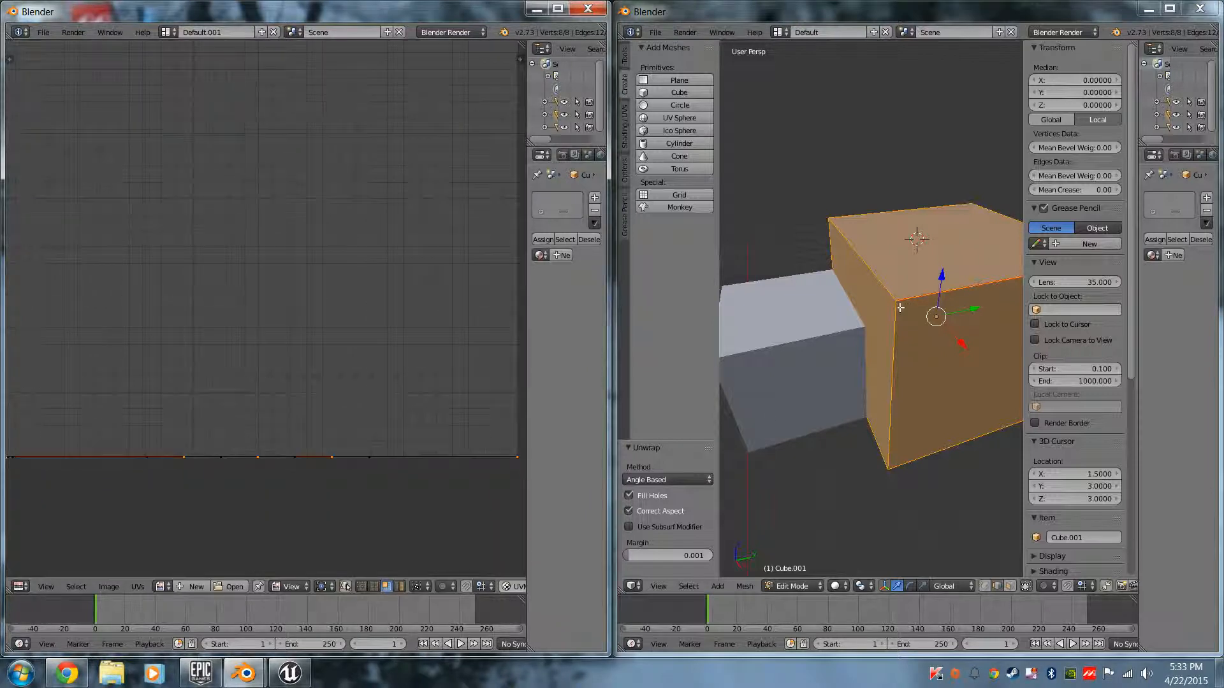